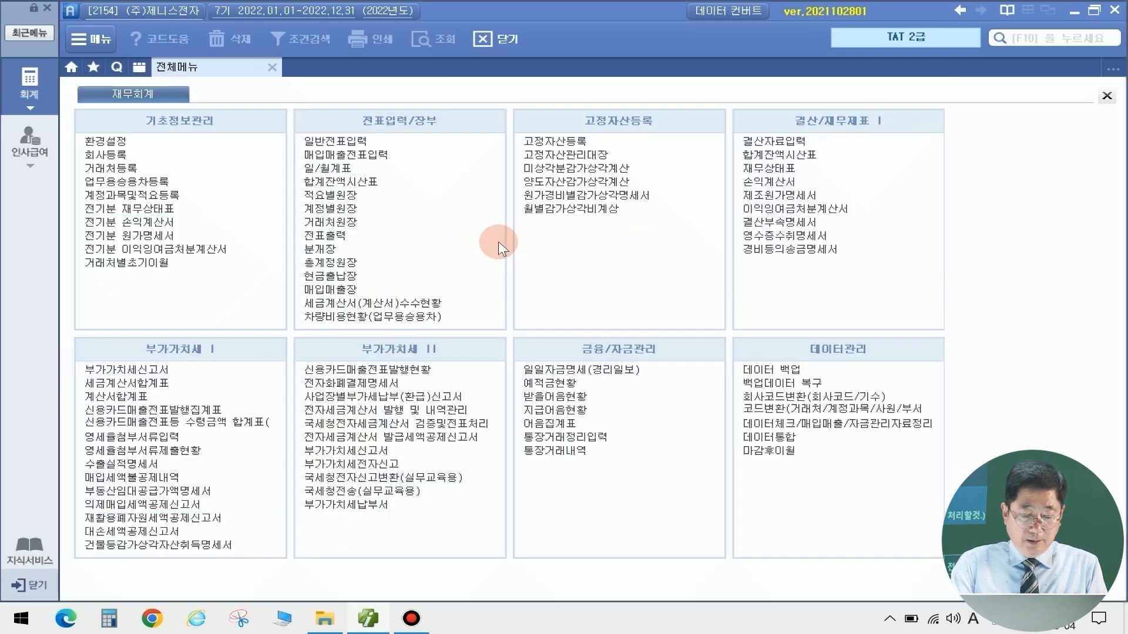
Open the 일반전표입력 general journal entry screen from the full menu
left_click(335, 141)
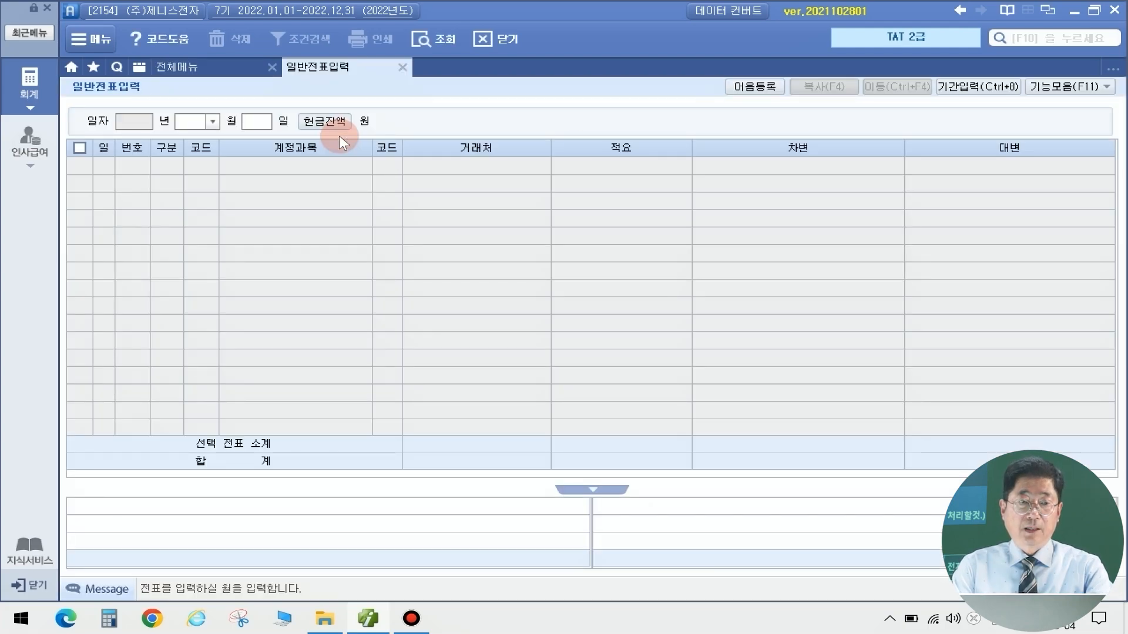
Date a voucher 01/15 and debit 933 기부금 for 6,000,000
type("01")
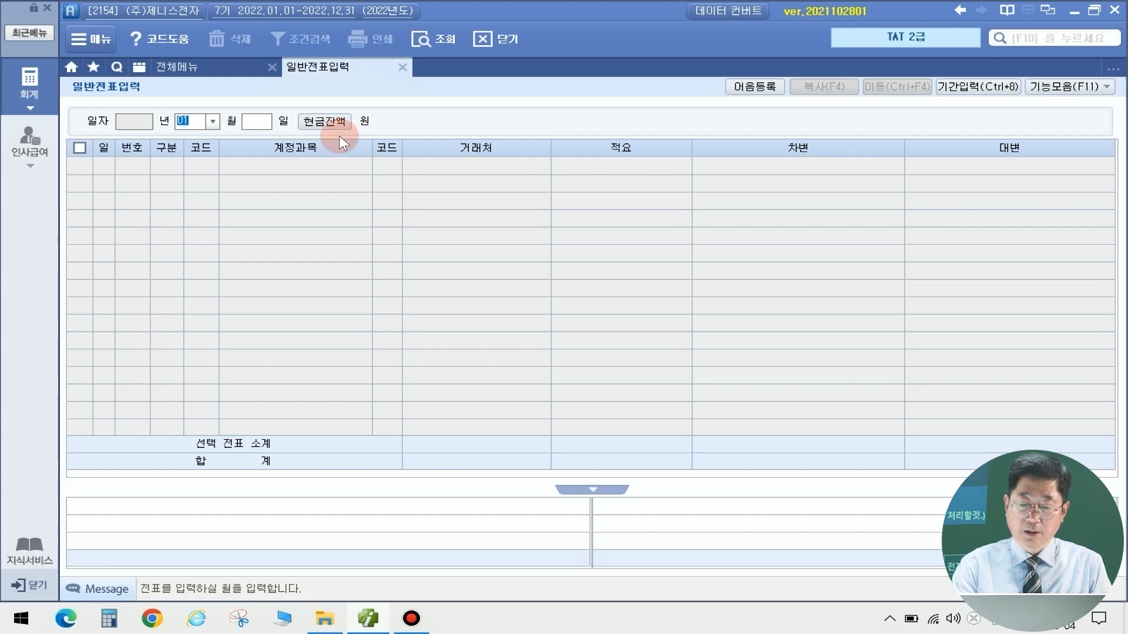
key("Return")
type("15")
key("Return")
type("3")
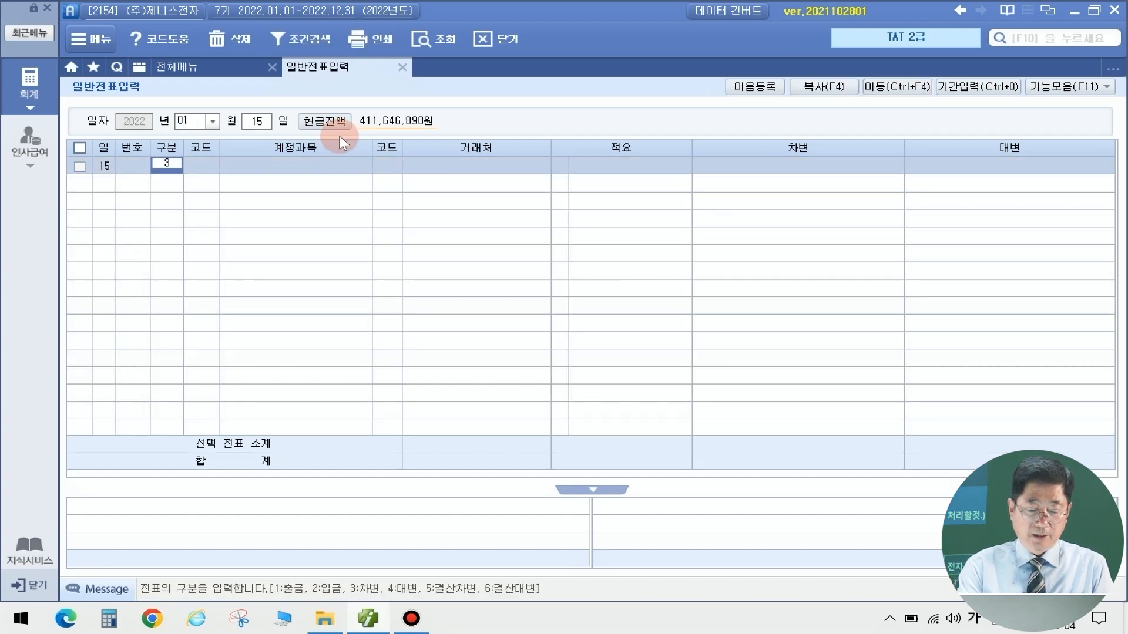
key("Return")
type("기부")
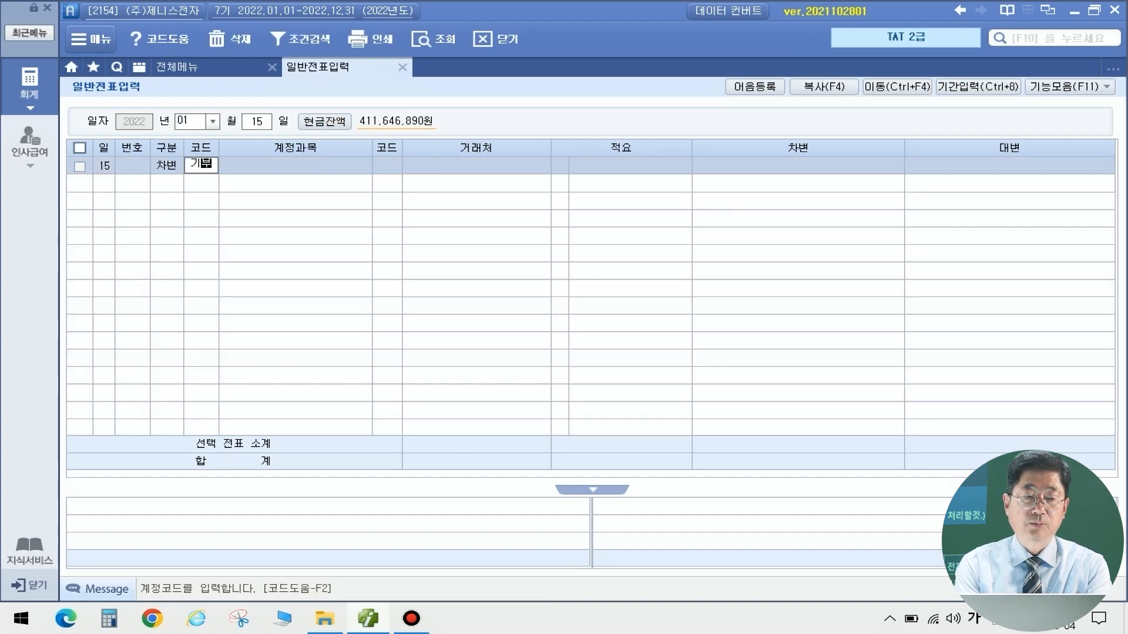
key("Return")
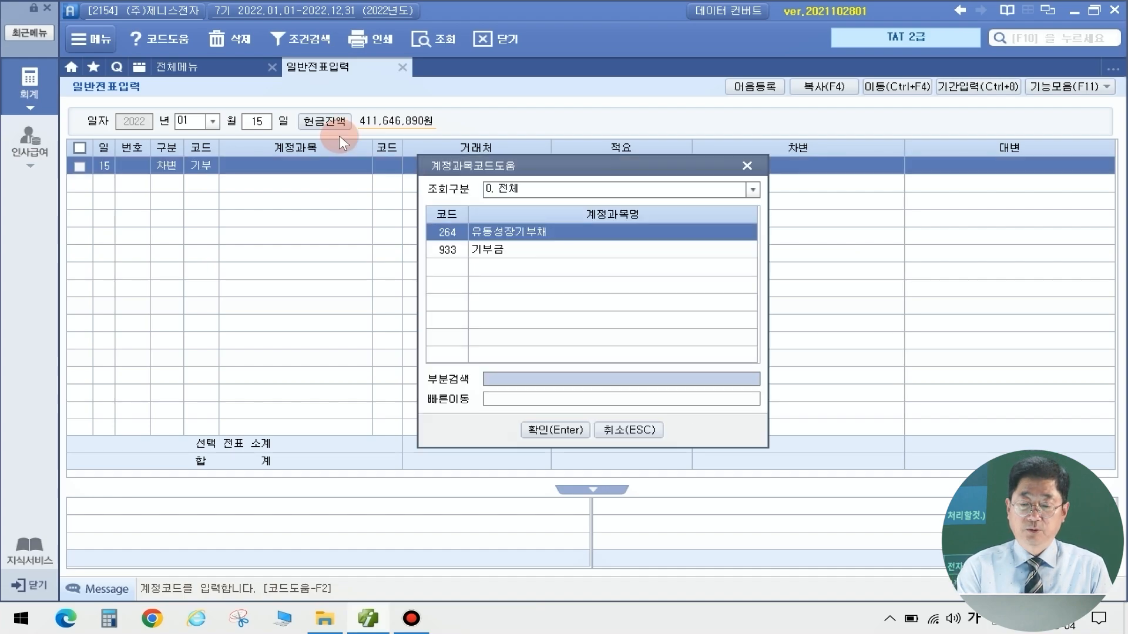
key("Down")
key("Return")
key("Return")
key("Return")
key("Return")
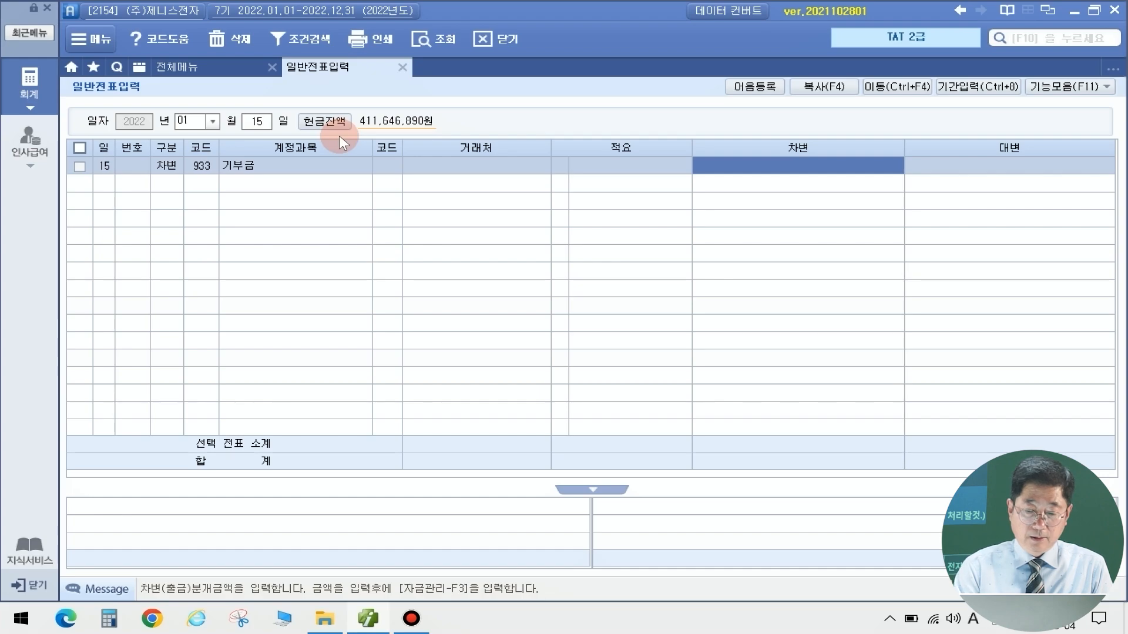
type("6000000")
key("Return")
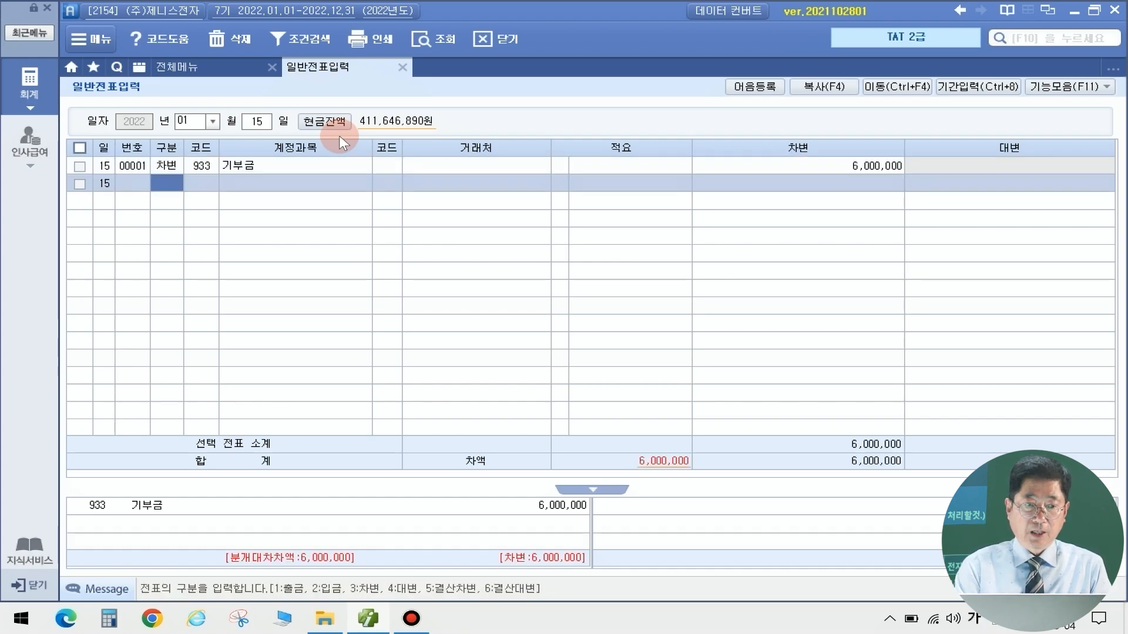
Credit 101 현금 for 6,000,000 to balance the January 15 voucher
type("4")
key("Return")
type("101")
key("Return")
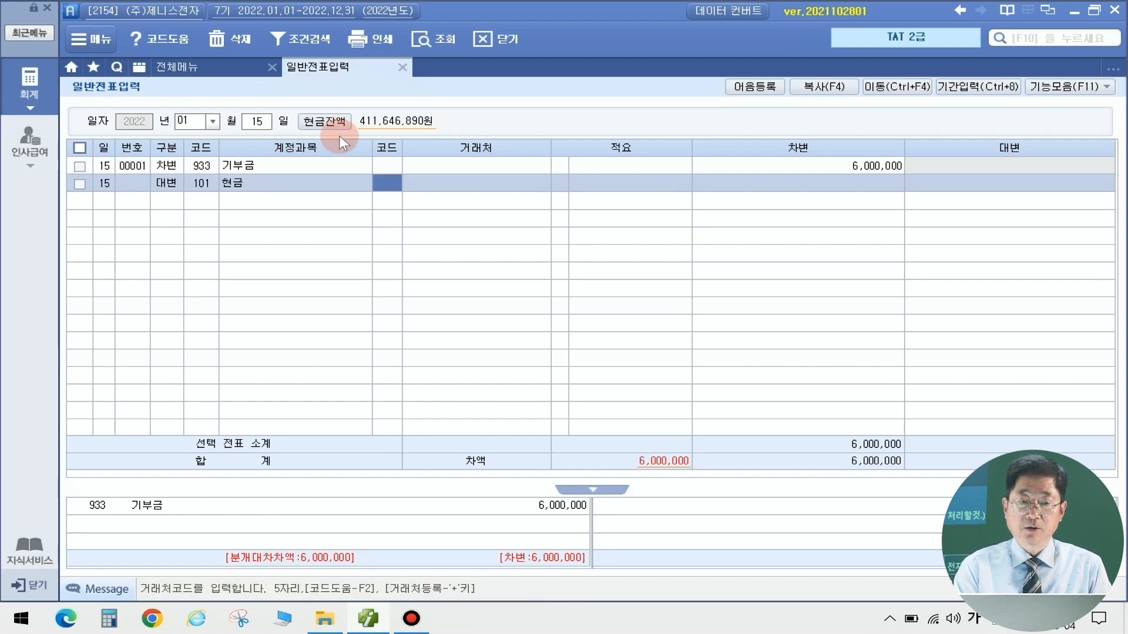
key("Return")
key("Return")
key("Return")
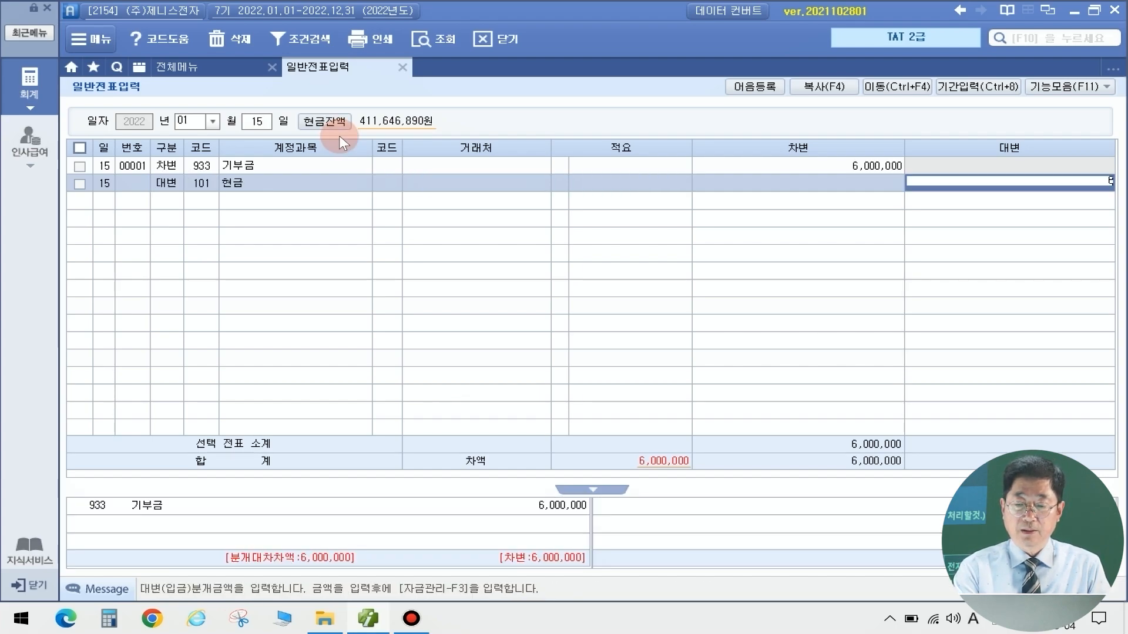
key("Return")
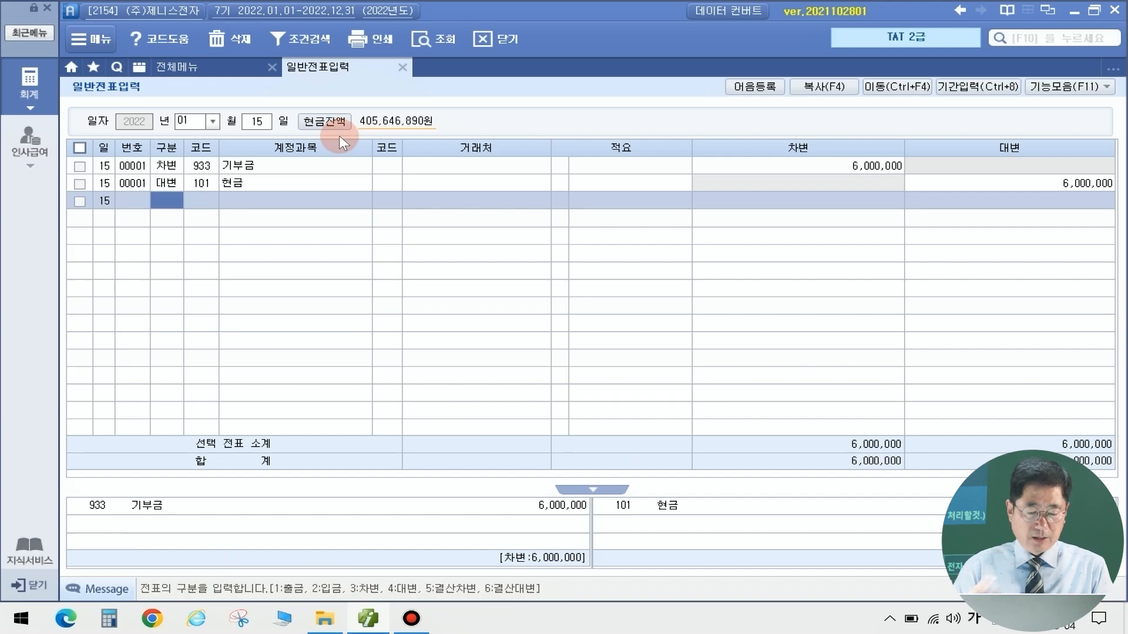
left_click(1027, 37)
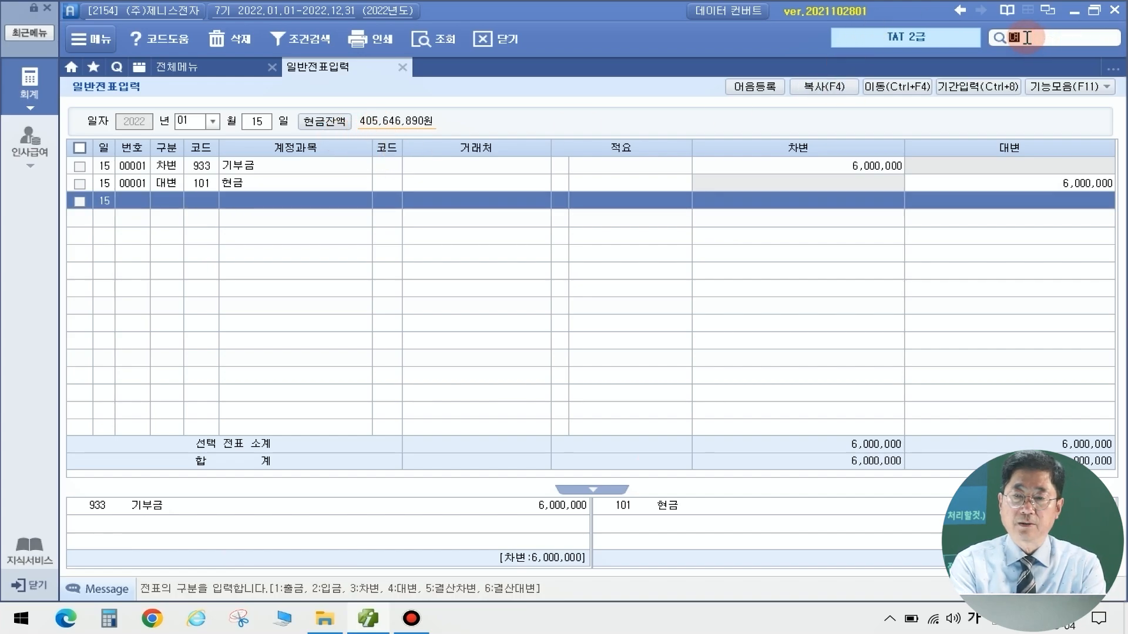
Find 영수증수취명세서 with the 영수 search and add a receipt row dated 2022-01-15
type("영수")
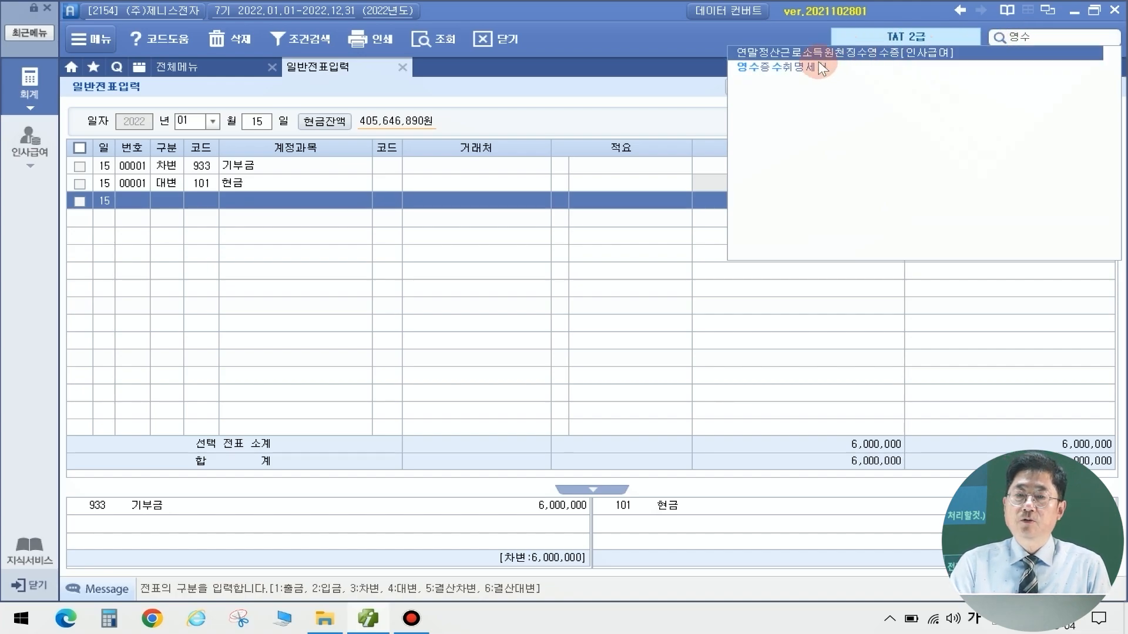
left_click(815, 66)
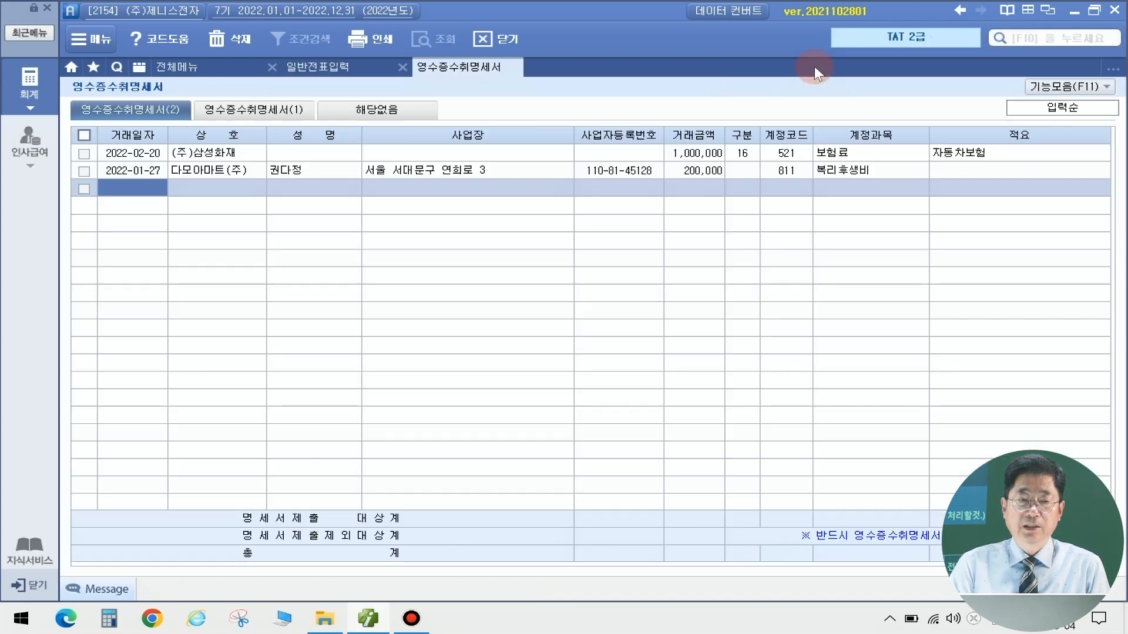
left_click(138, 183)
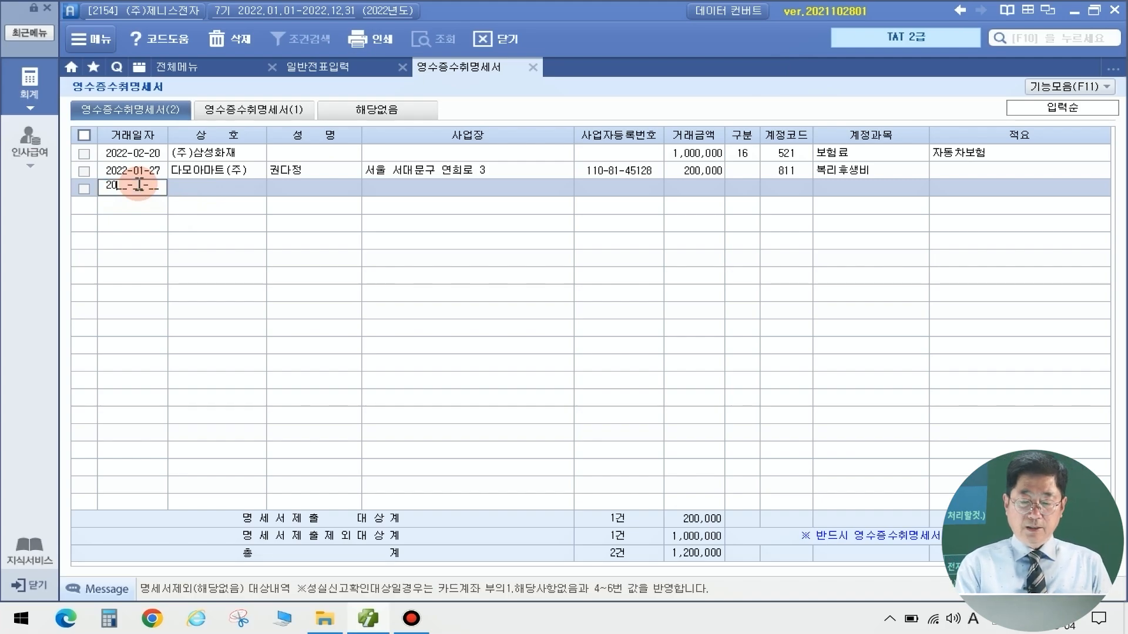
type("01-15")
key("Return")
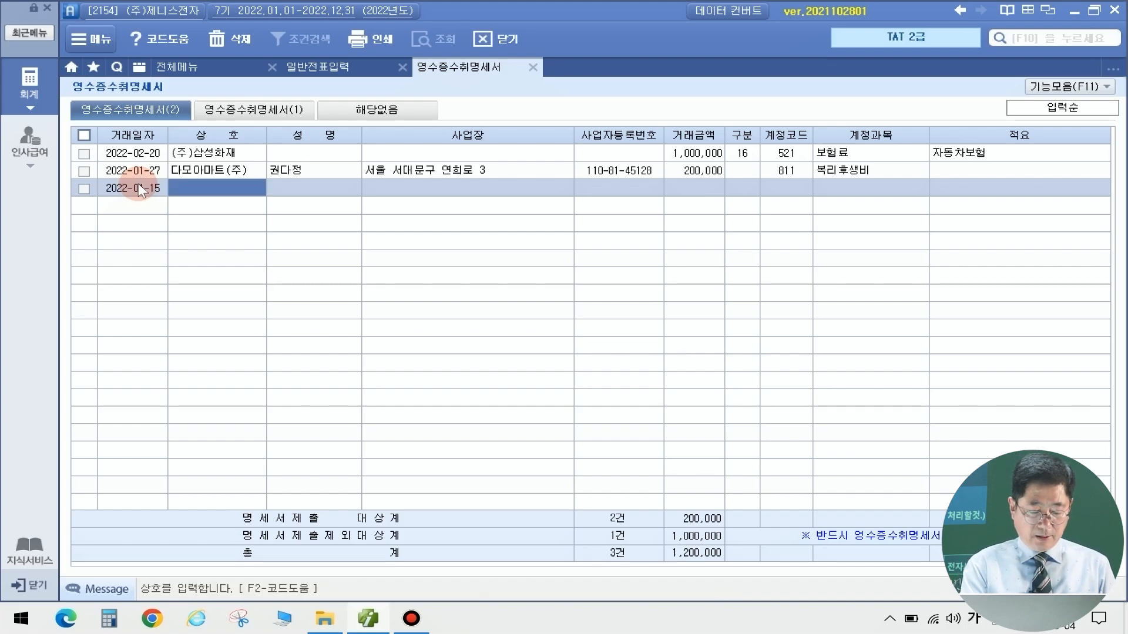
Discard the mistyped company name '(재)교문' and close the empty supplier lookup
type("(재)")
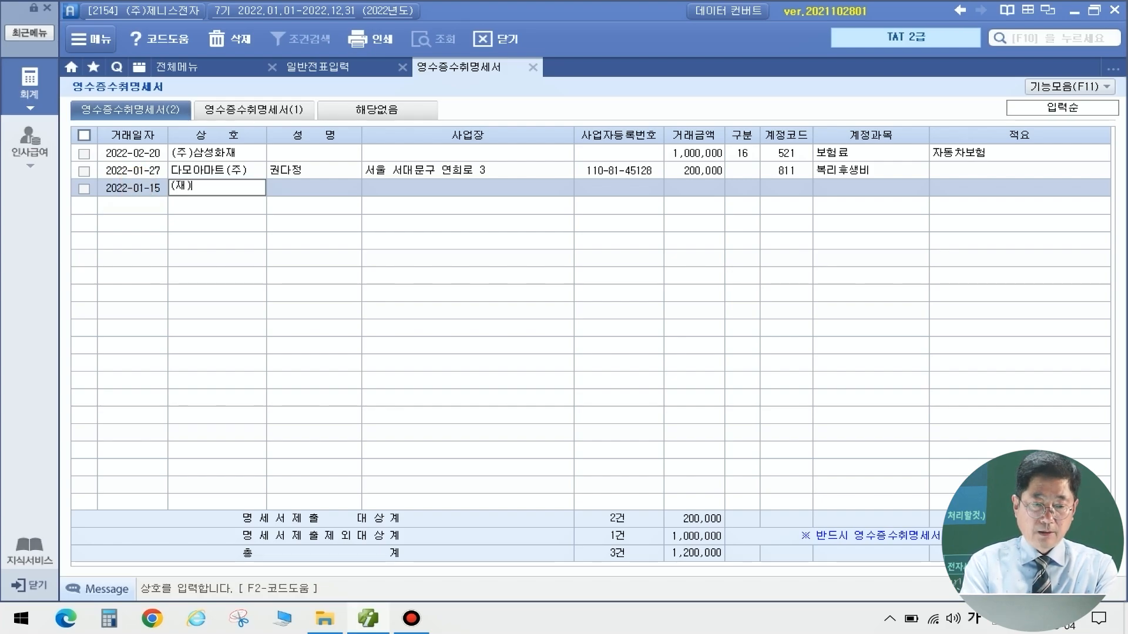
type("교문")
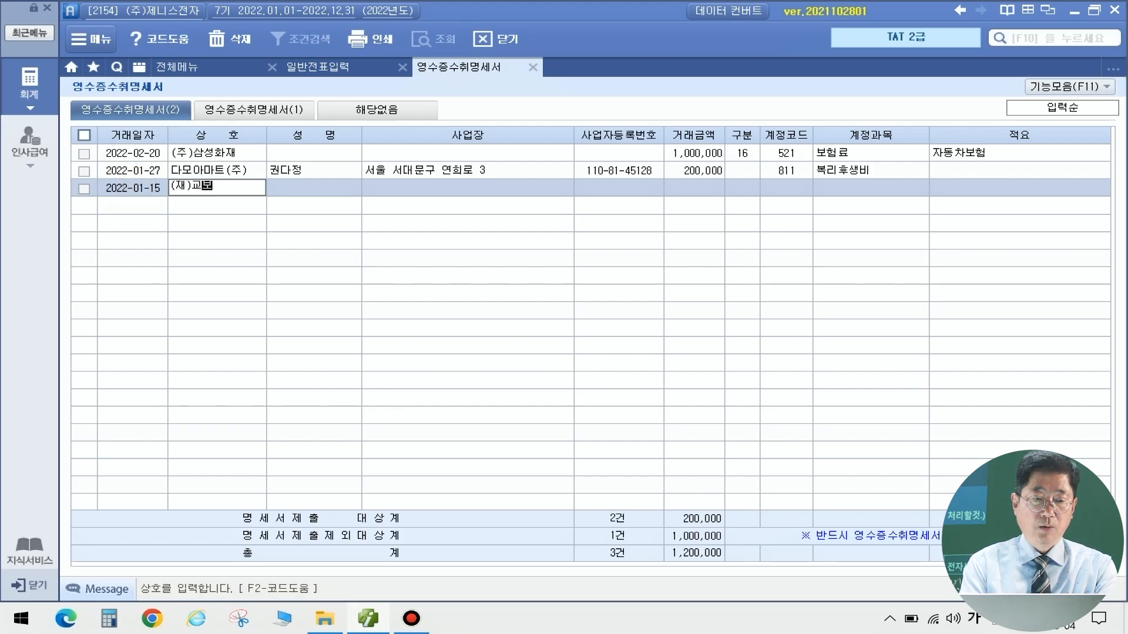
key("F2")
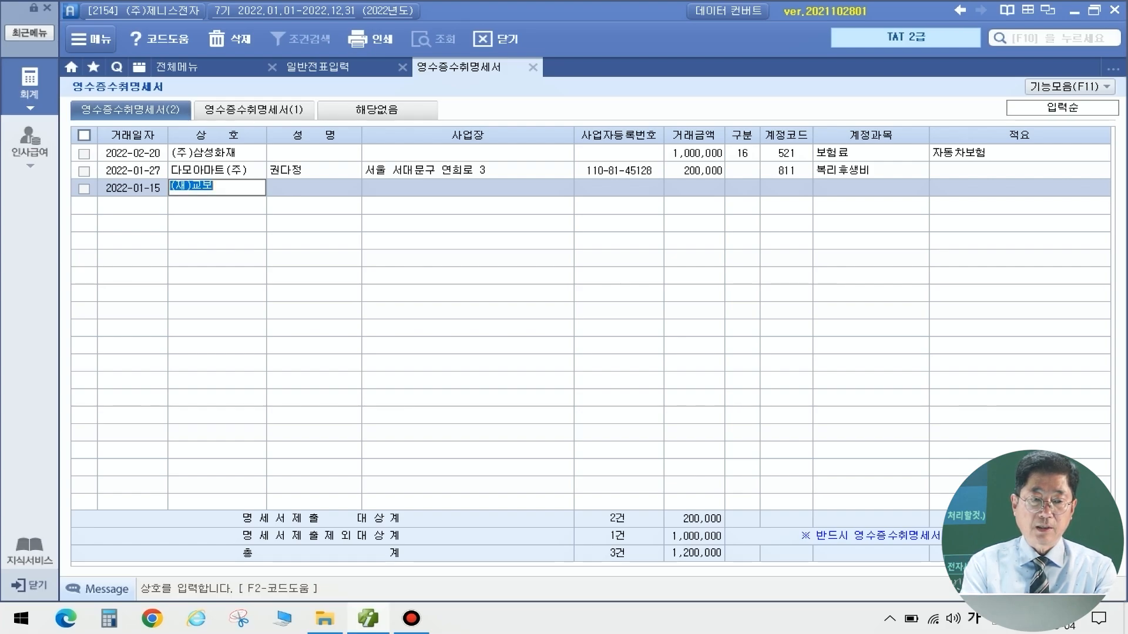
key("Escape")
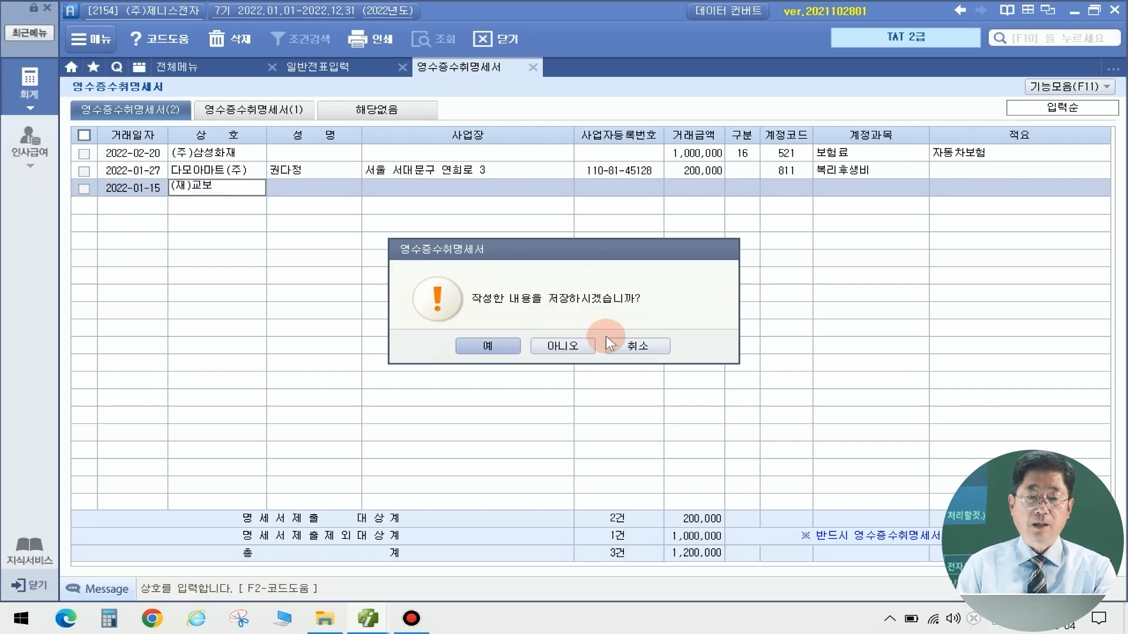
left_click(631, 341)
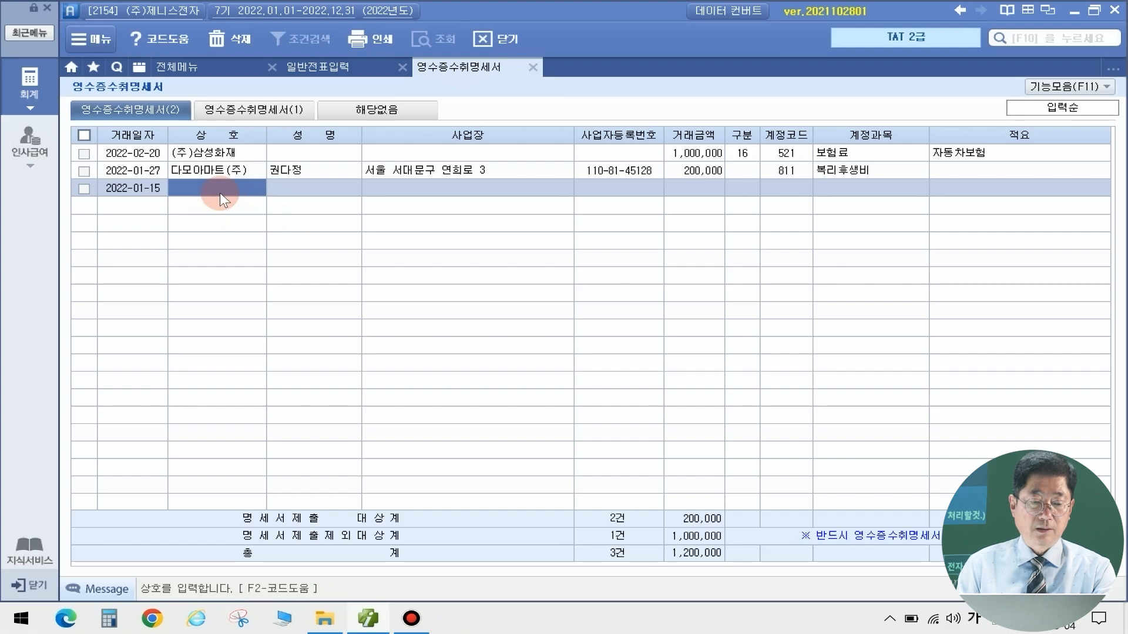
key("F2")
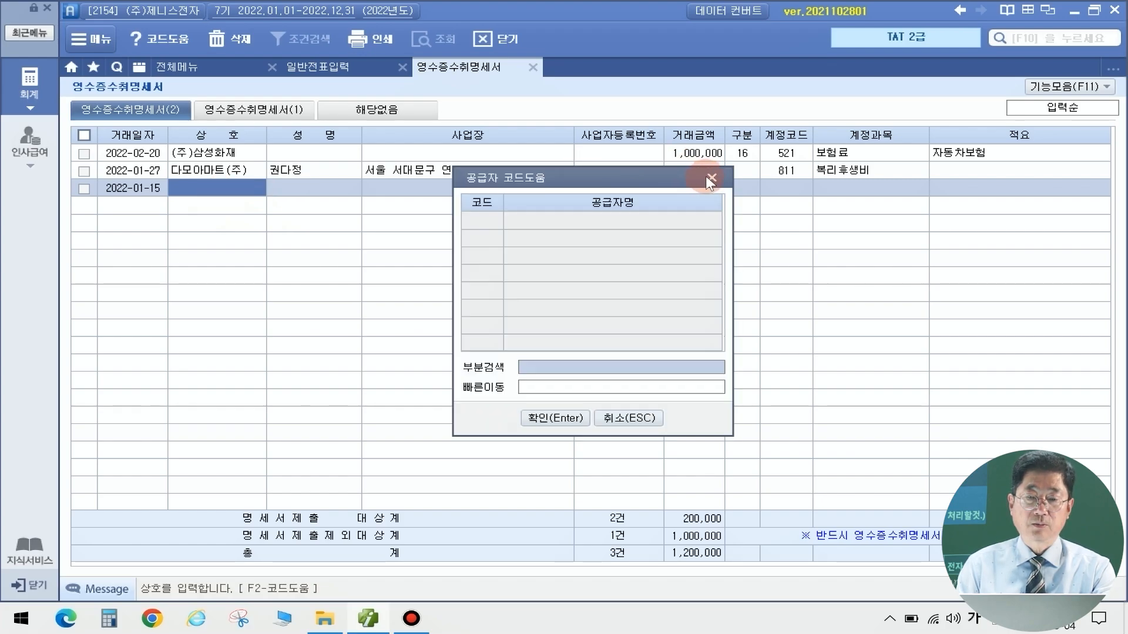
left_click(711, 177)
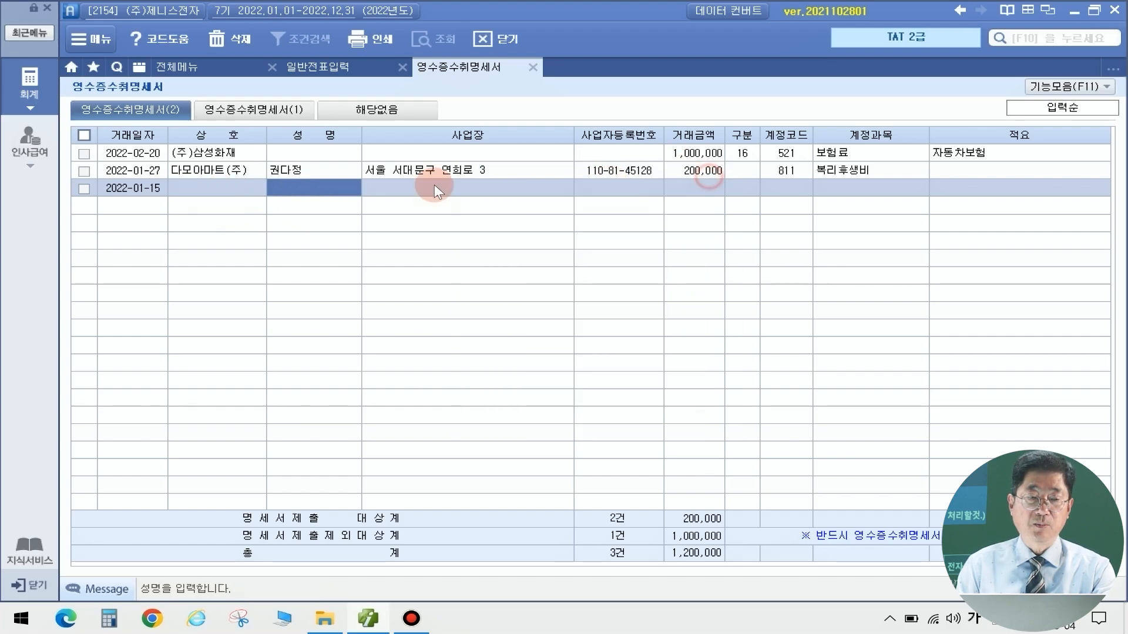
Enter the trade name (재)교보교육재단 with its business address and registration number
left_click(213, 188)
type("(재")
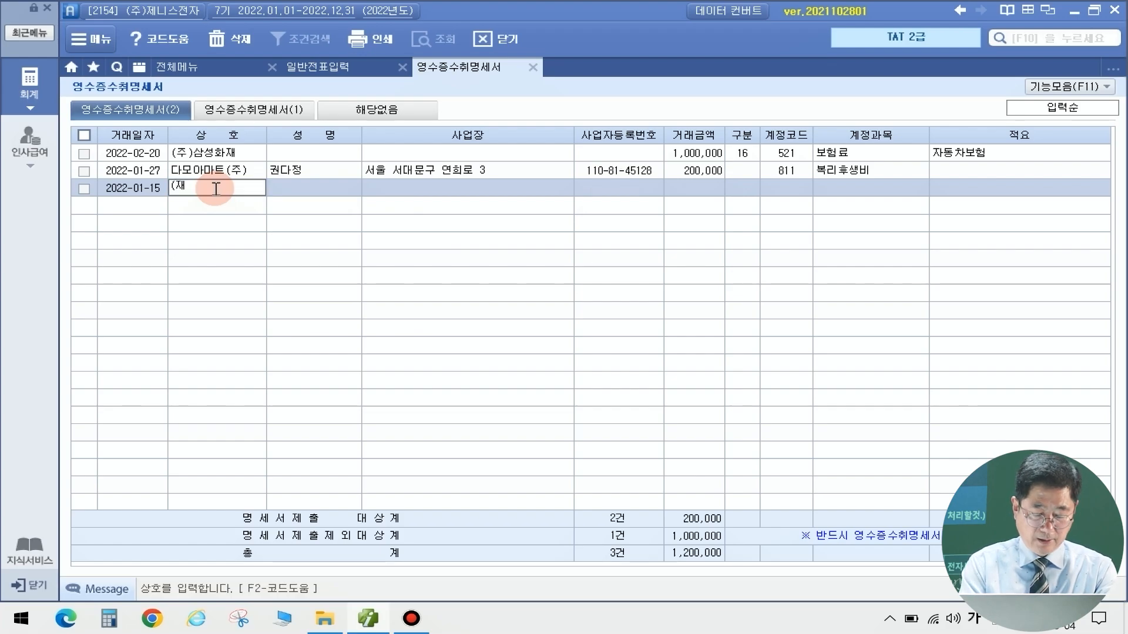
type(")교묘")
type("교육재")
type("단")
key("Return")
key("Return")
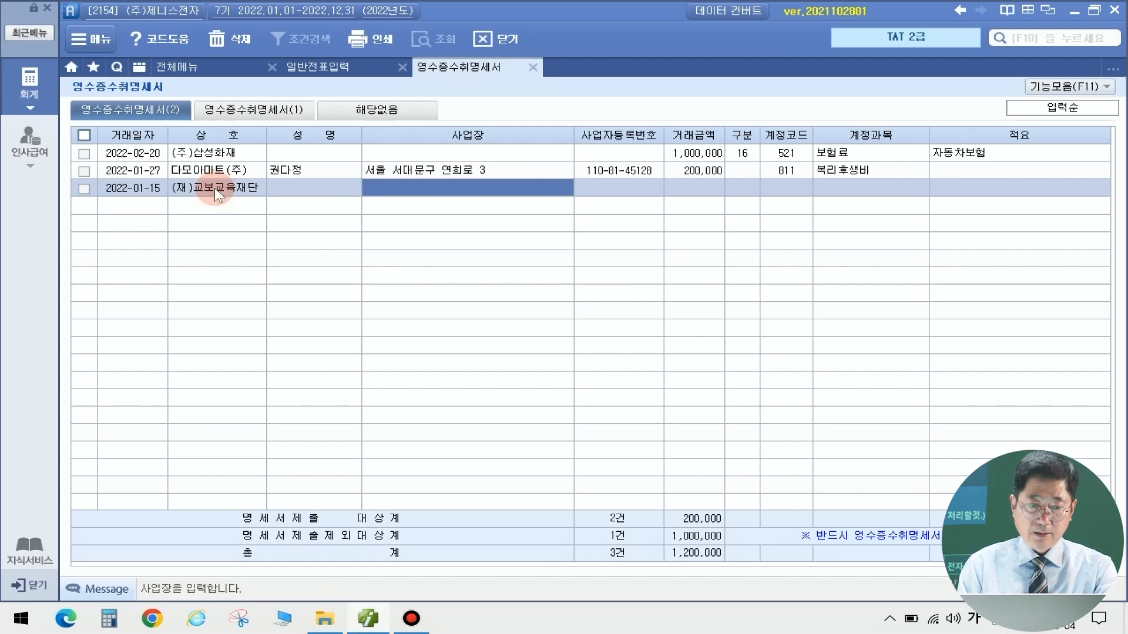
type("서울 동대")
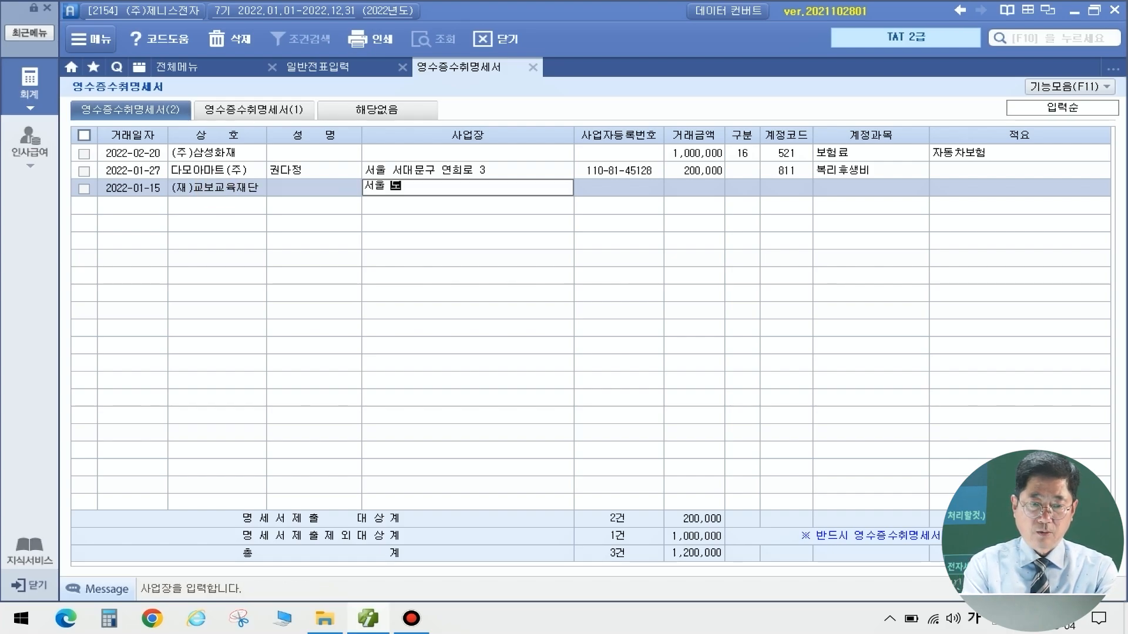
type("문구 ")
type("왕ㅅ")
type("산로")
type(" 10")
key("Return")
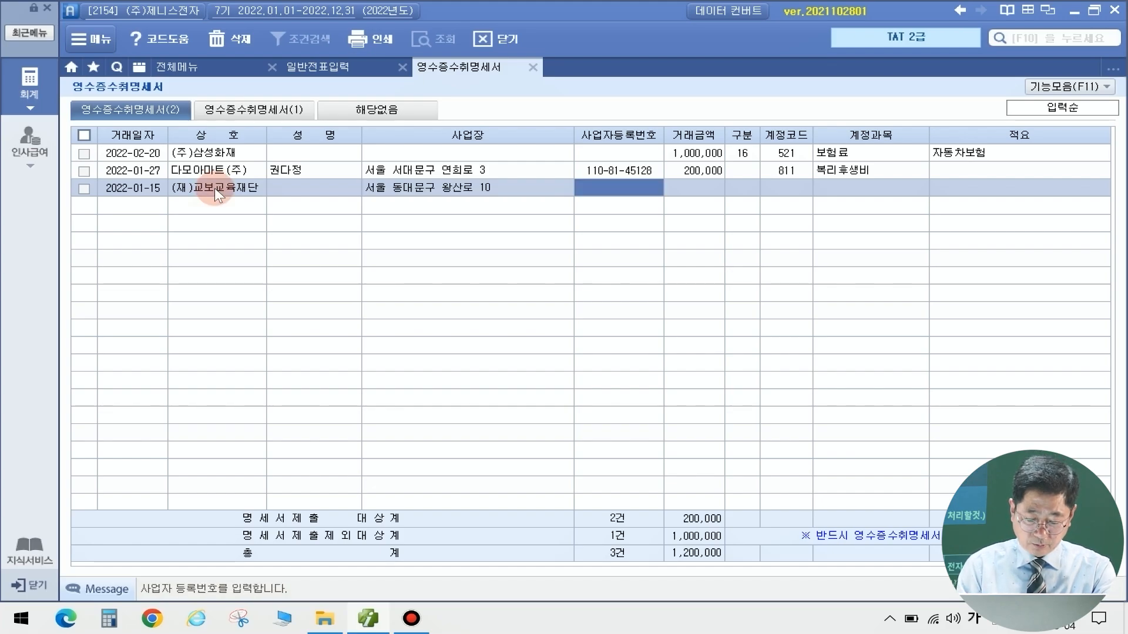
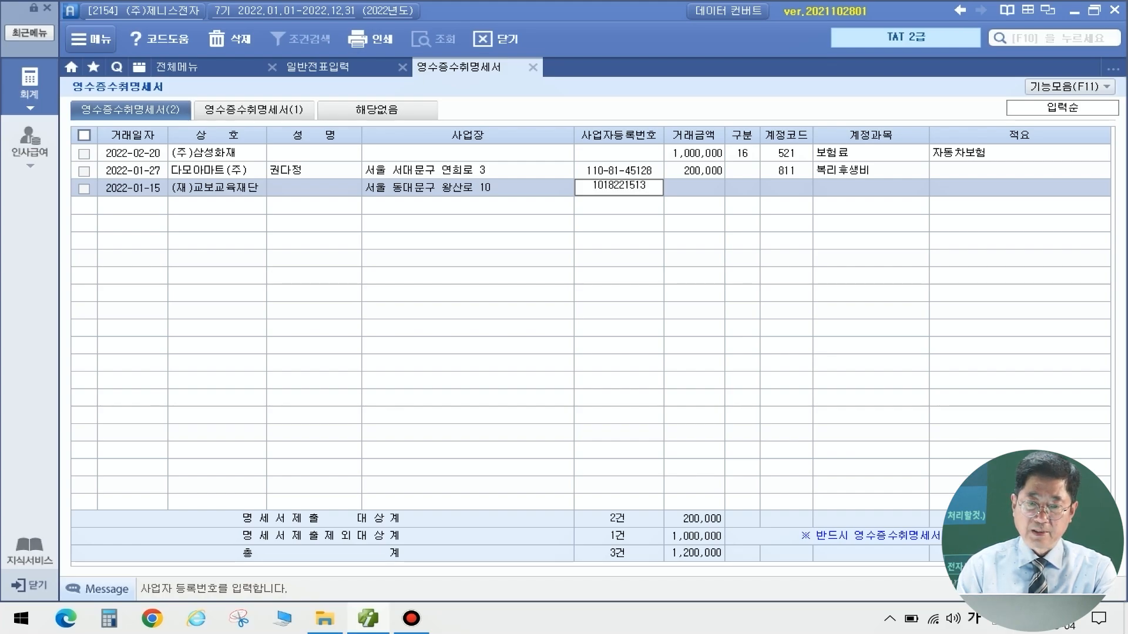
key("Return")
Enter the 6,000,000 transaction amount and assign account 933 기부금 through code lookup
type("6000000")
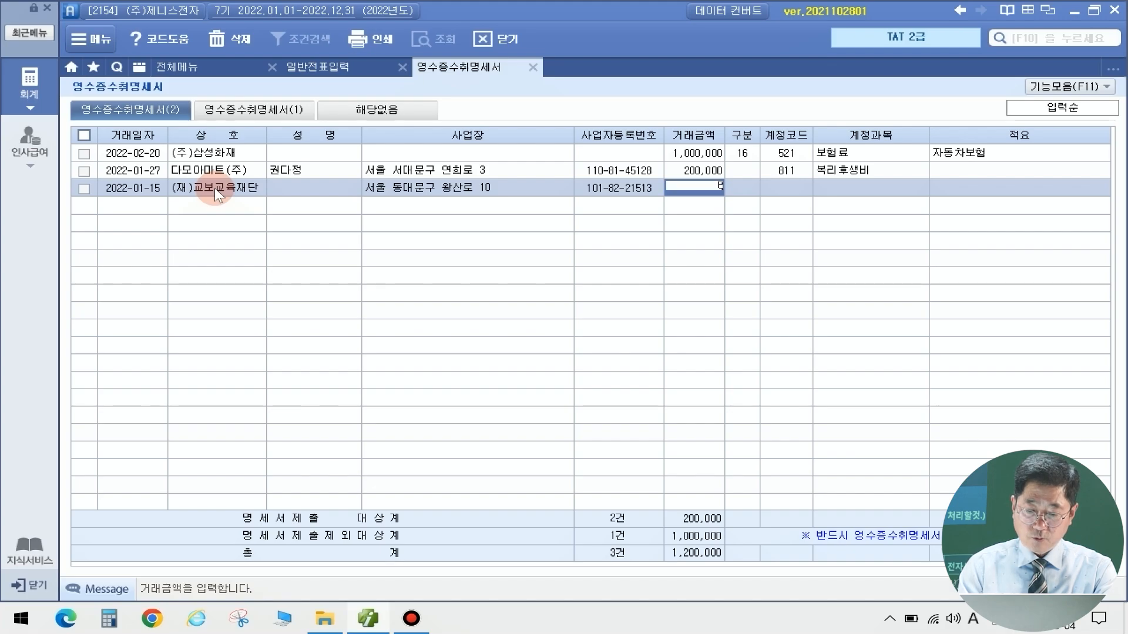
key("Return")
key("Return")
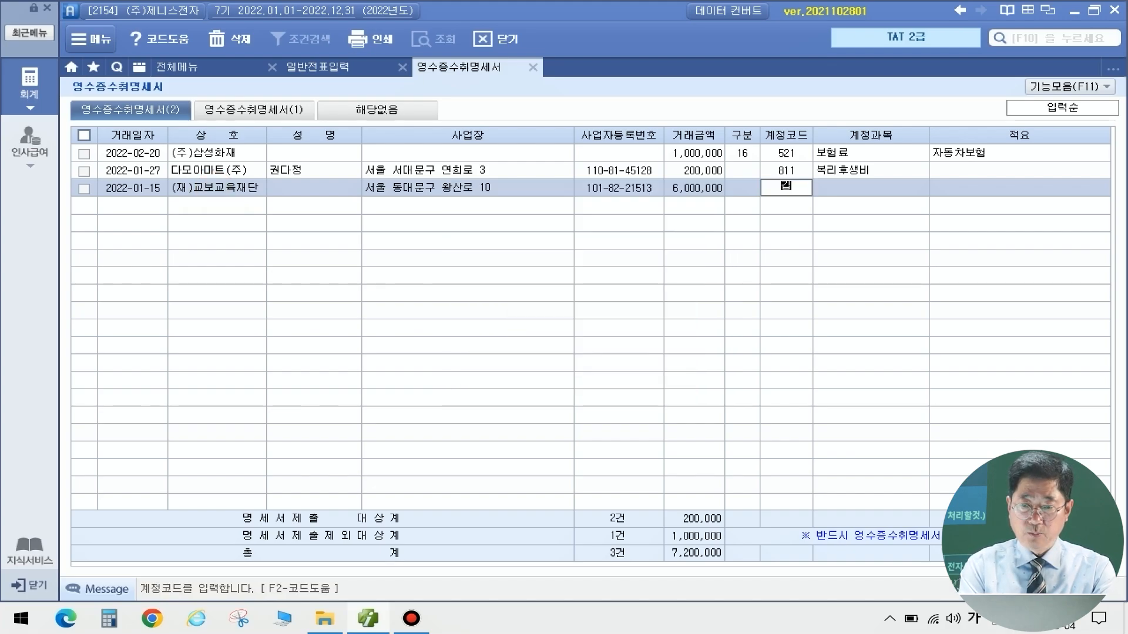
key("Return")
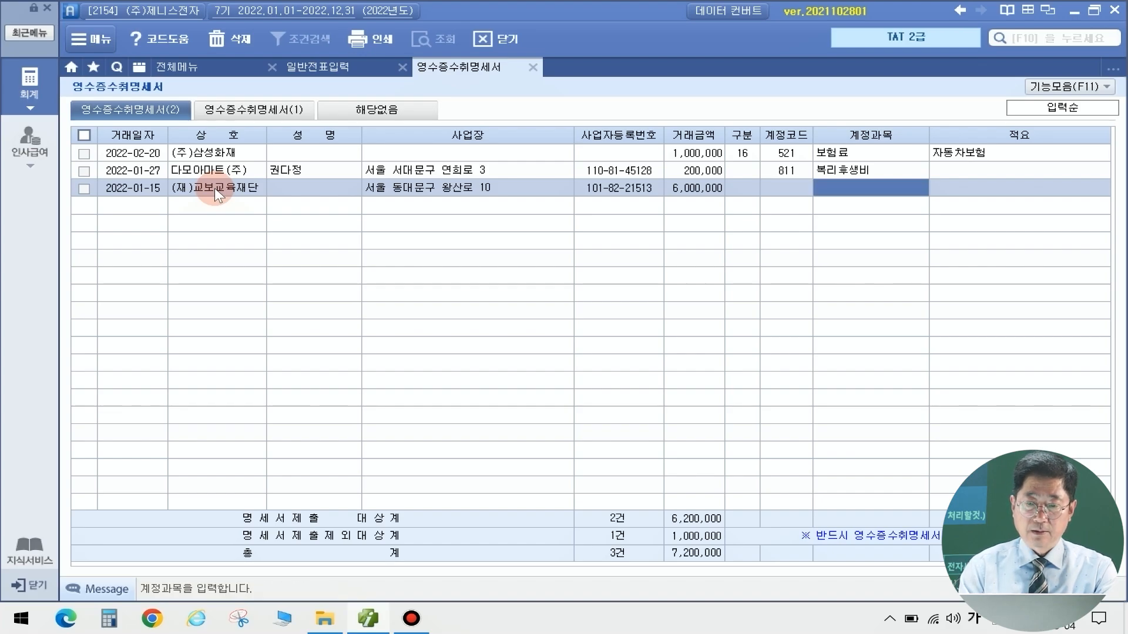
key("Left")
key("F2")
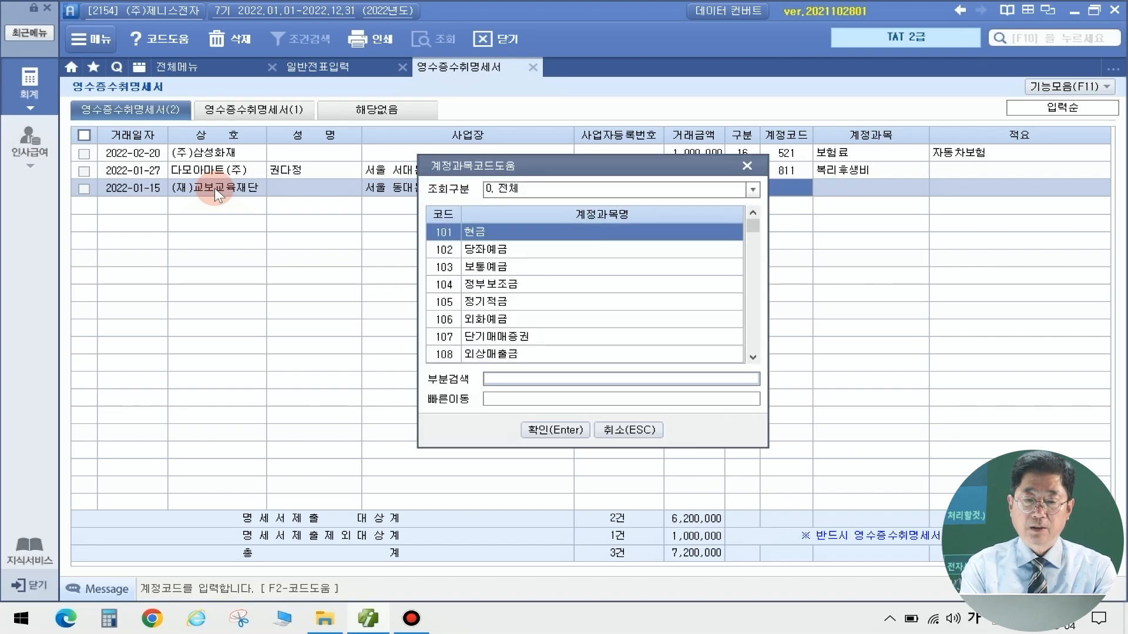
type("기부금")
key("Return")
key("Return")
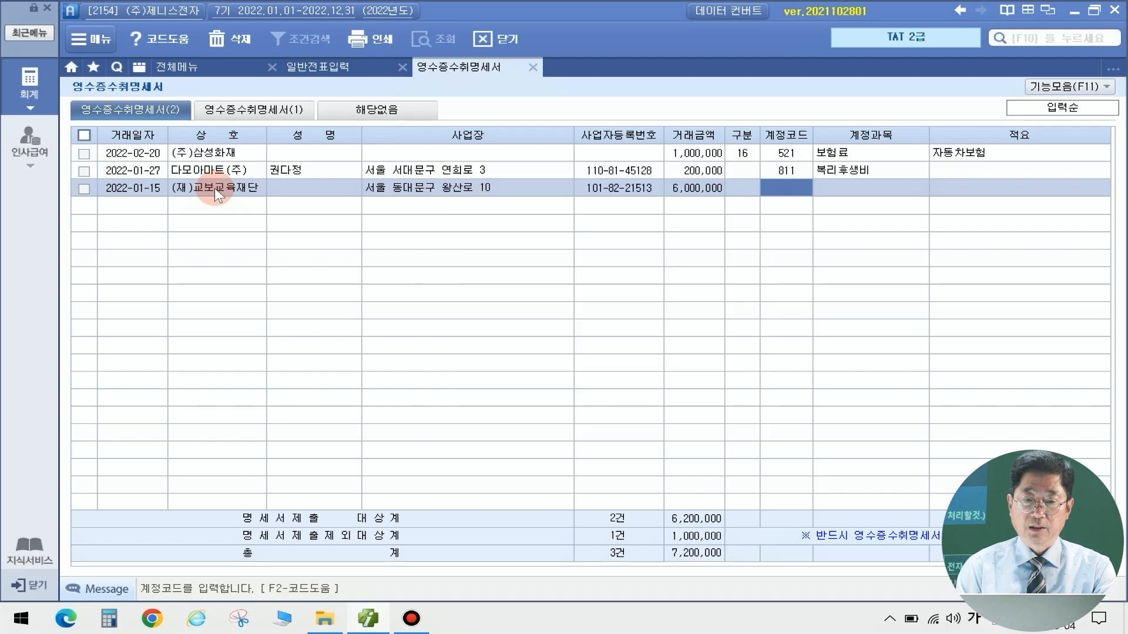
key("Return")
key("Return")
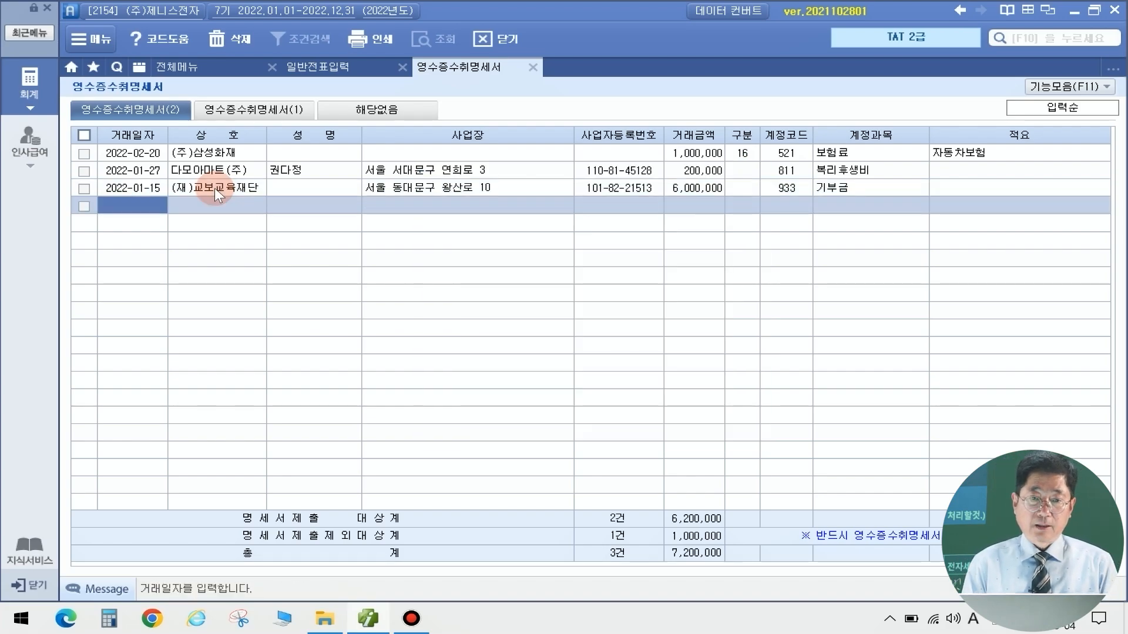
Check the 6,000,000 non-profit amount on the summary form, then close the statement, saving it
left_click(240, 109)
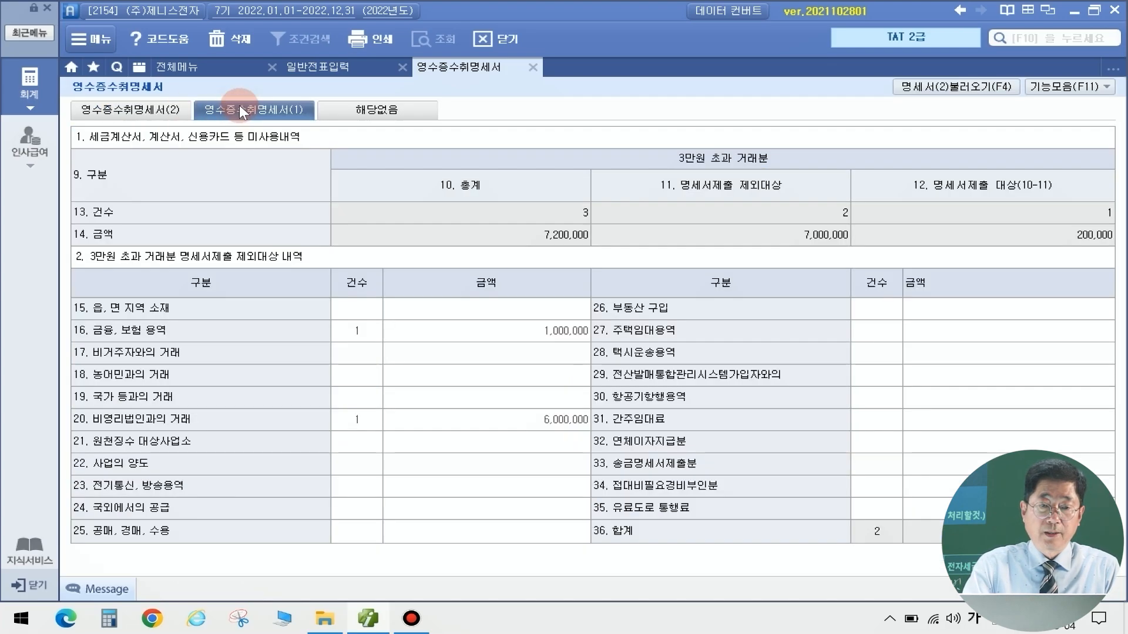
left_click(518, 418)
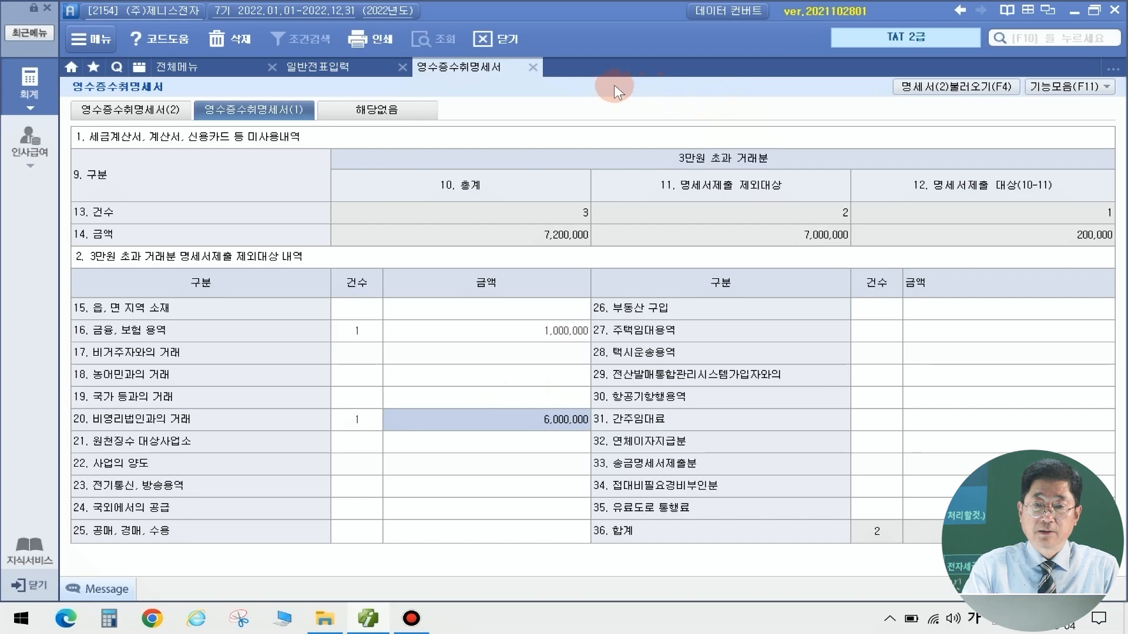
left_click(533, 67)
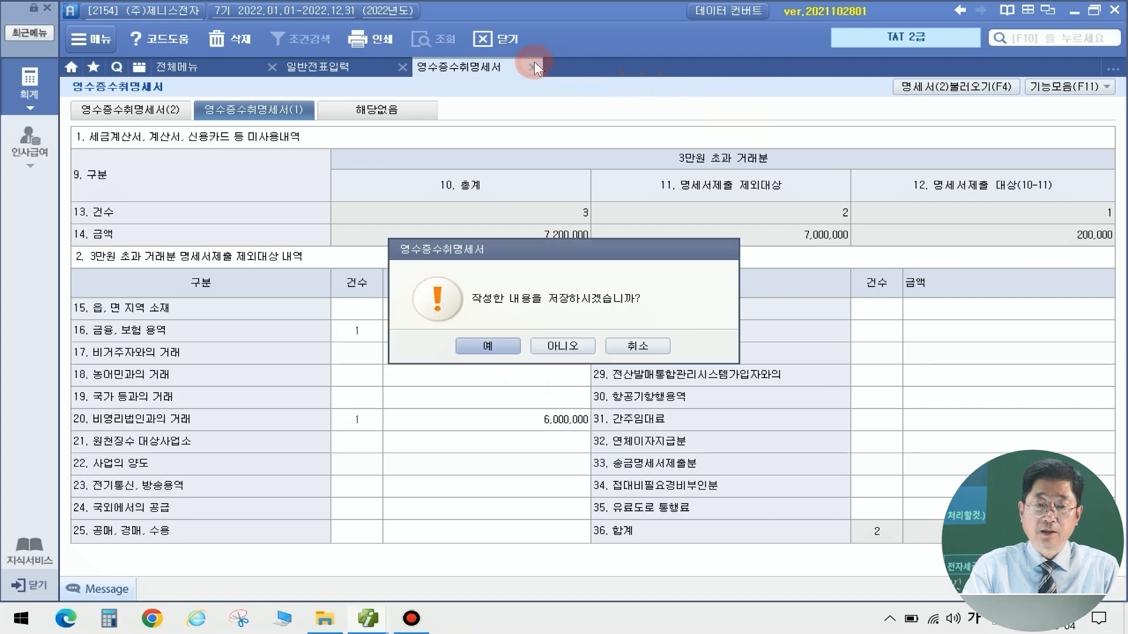
left_click(484, 345)
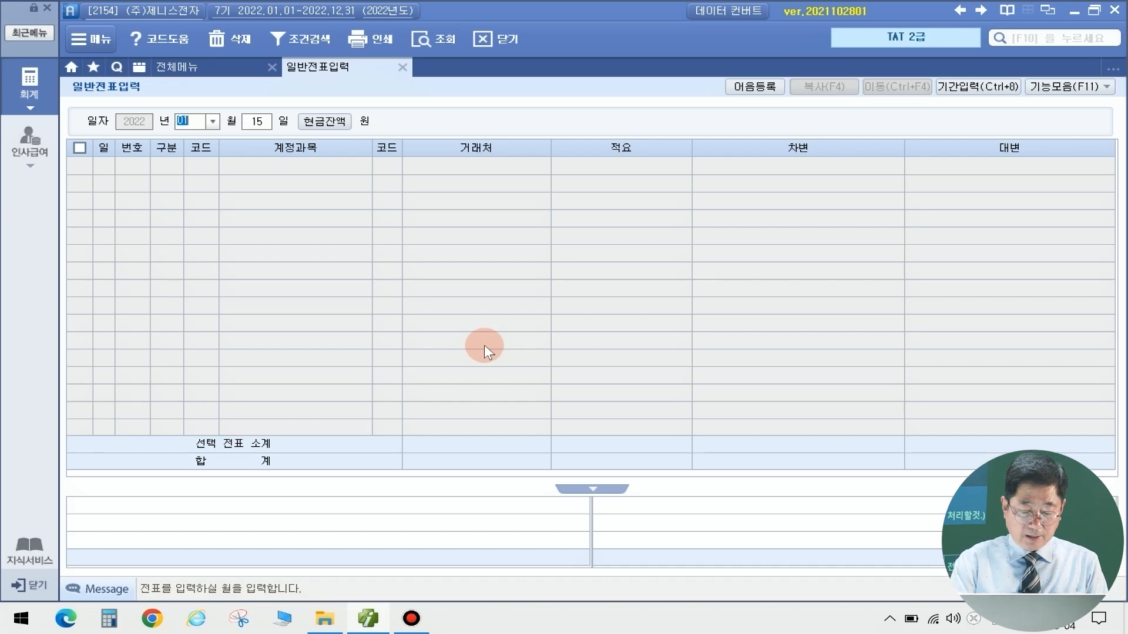
Date a voucher 02/10 and start a debit line for 102 당좌예금
type("02")
key("Return")
type("10")
key("Return")
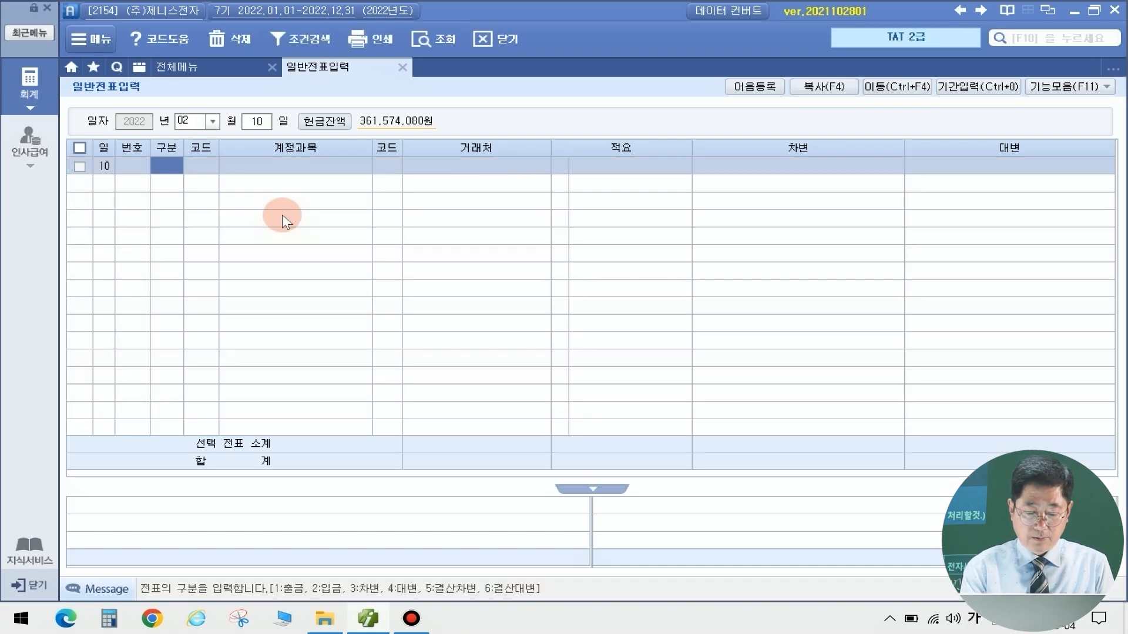
type("3")
key("Return")
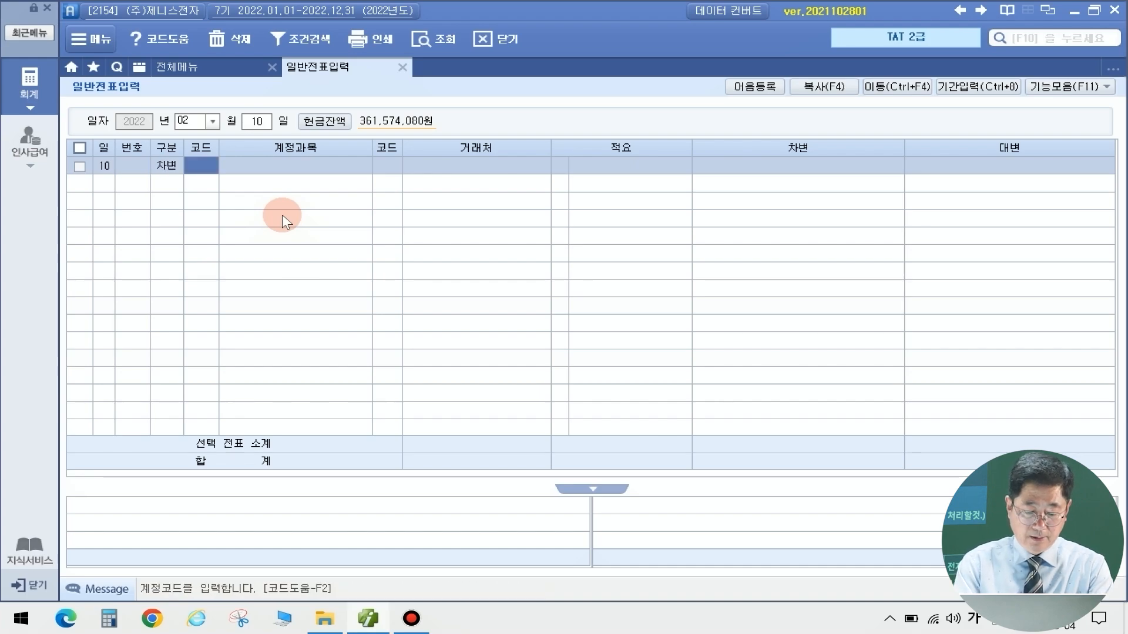
type("102")
key("Return")
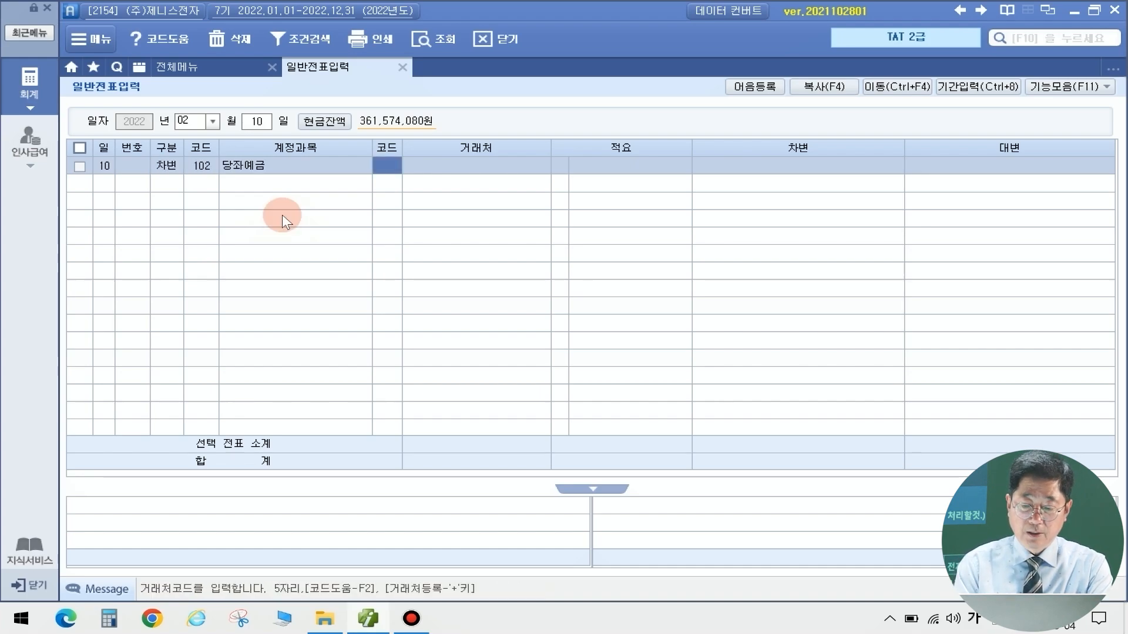
key("Return")
key("Return")
key("Return")
key("Return")
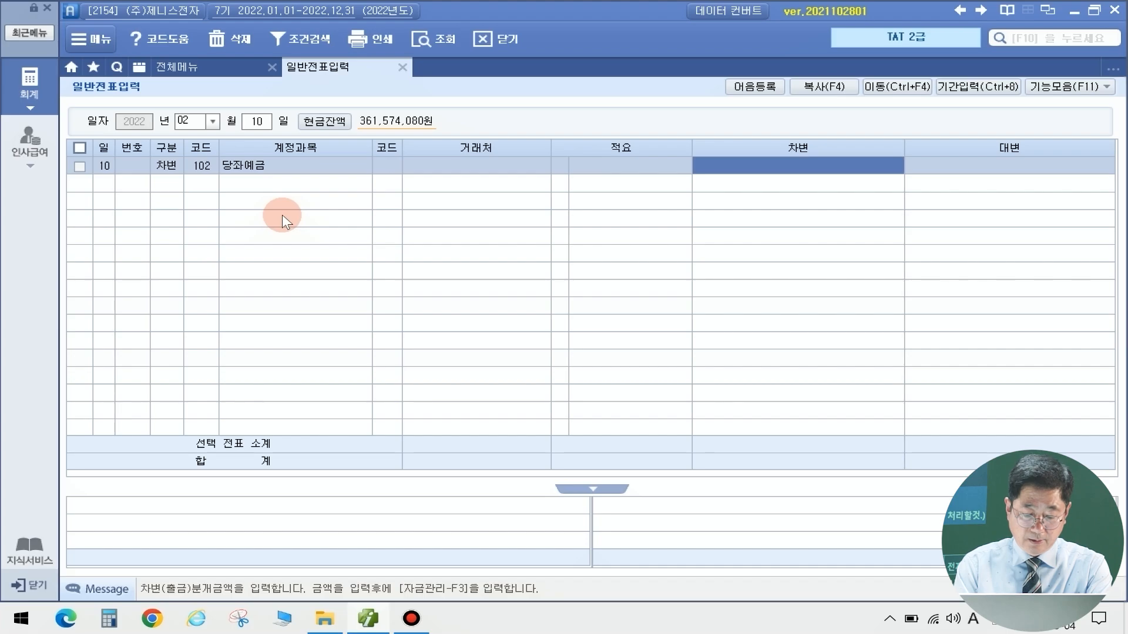
Set customer 98005 우리은행(당좌) on the 당좌예금 line and debit 19,700,000
key("Left")
key("Left")
key("Left")
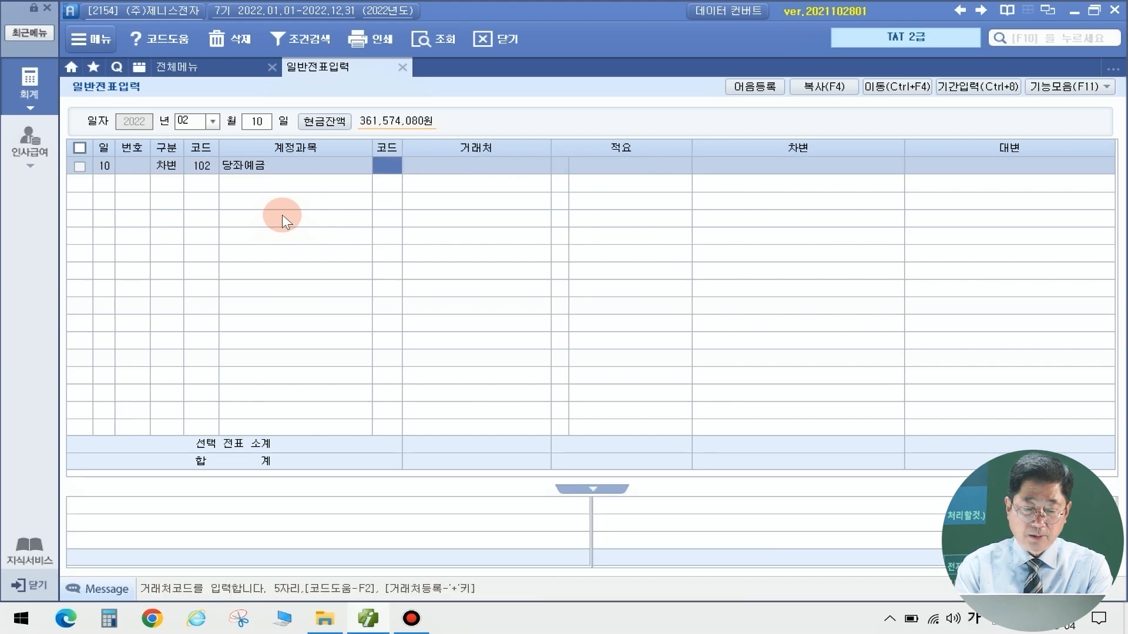
key("F2")
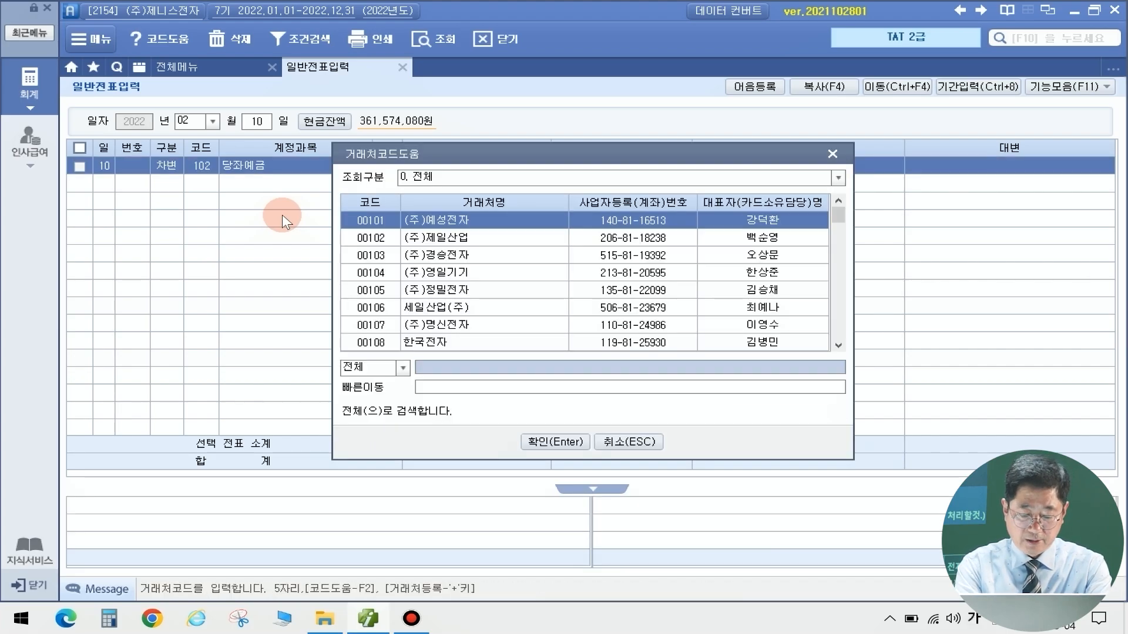
type("우리은")
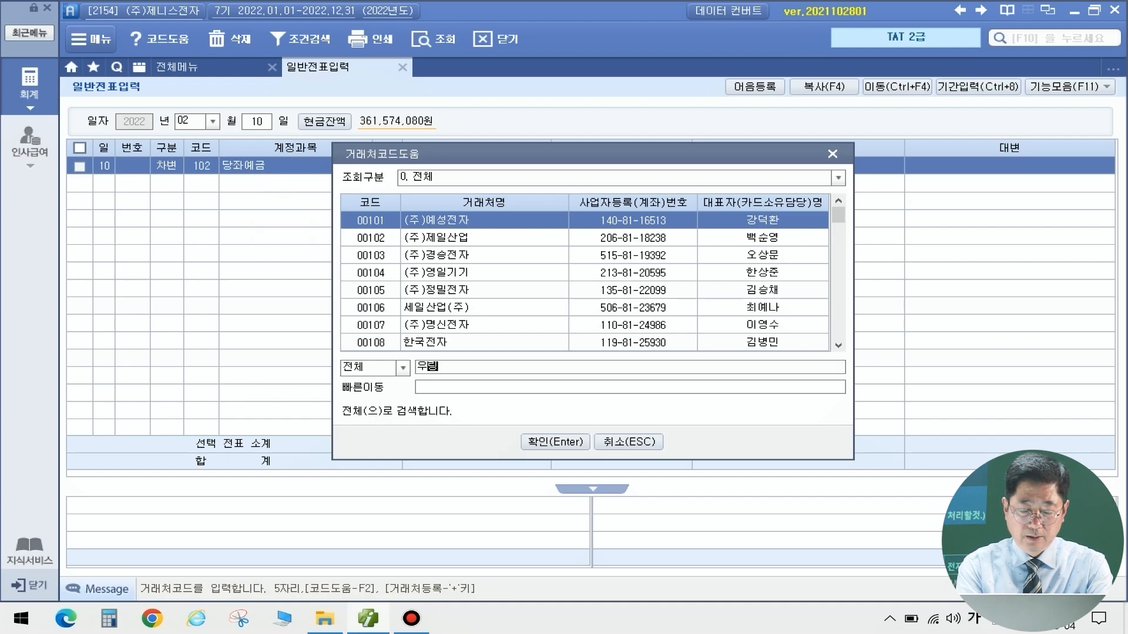
type("행")
key("Return")
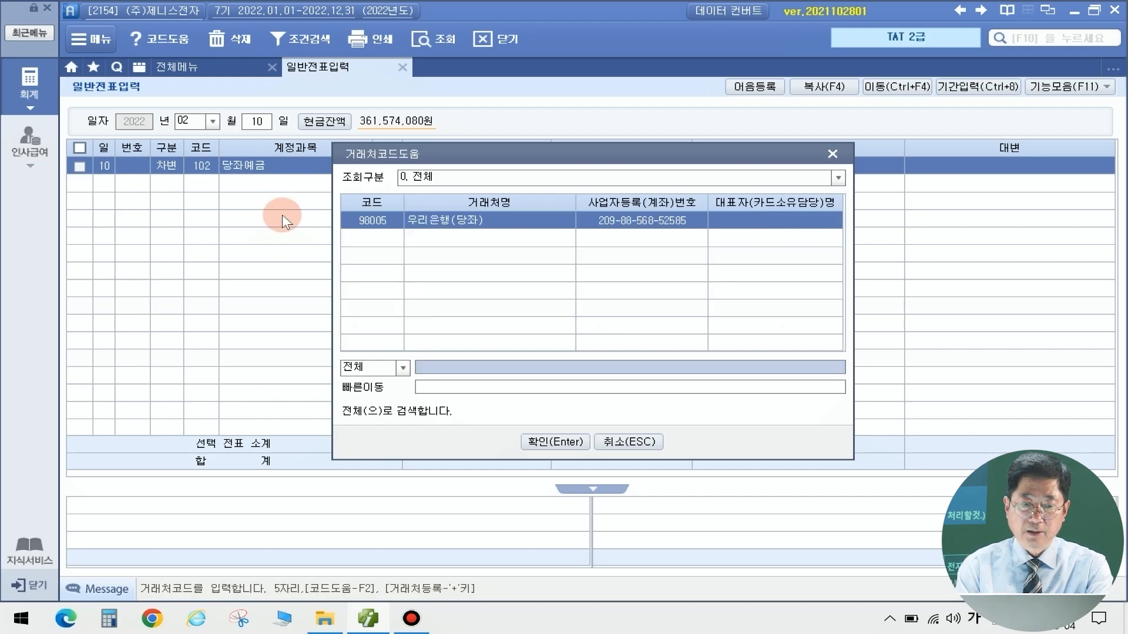
key("Return")
key("Return")
key("Return")
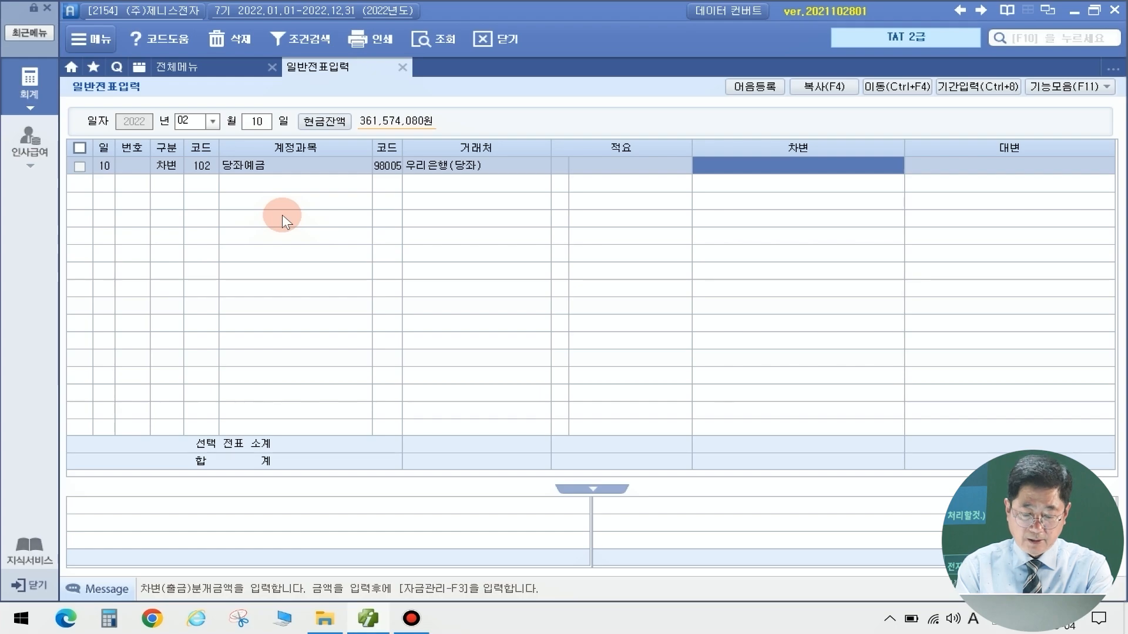
type("19700000")
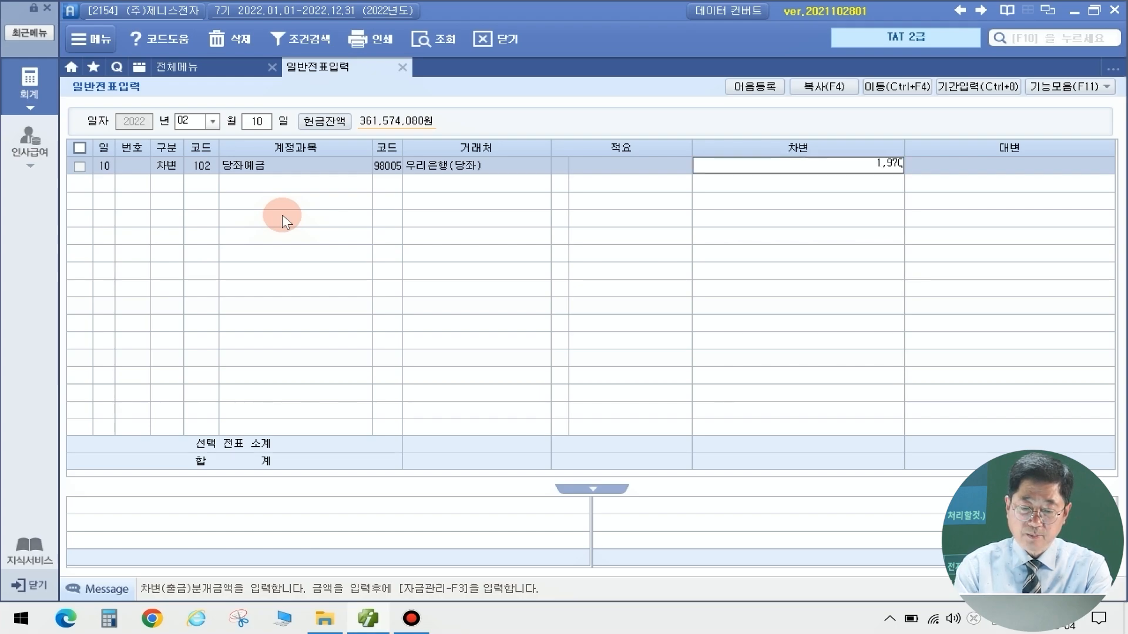
key("Return")
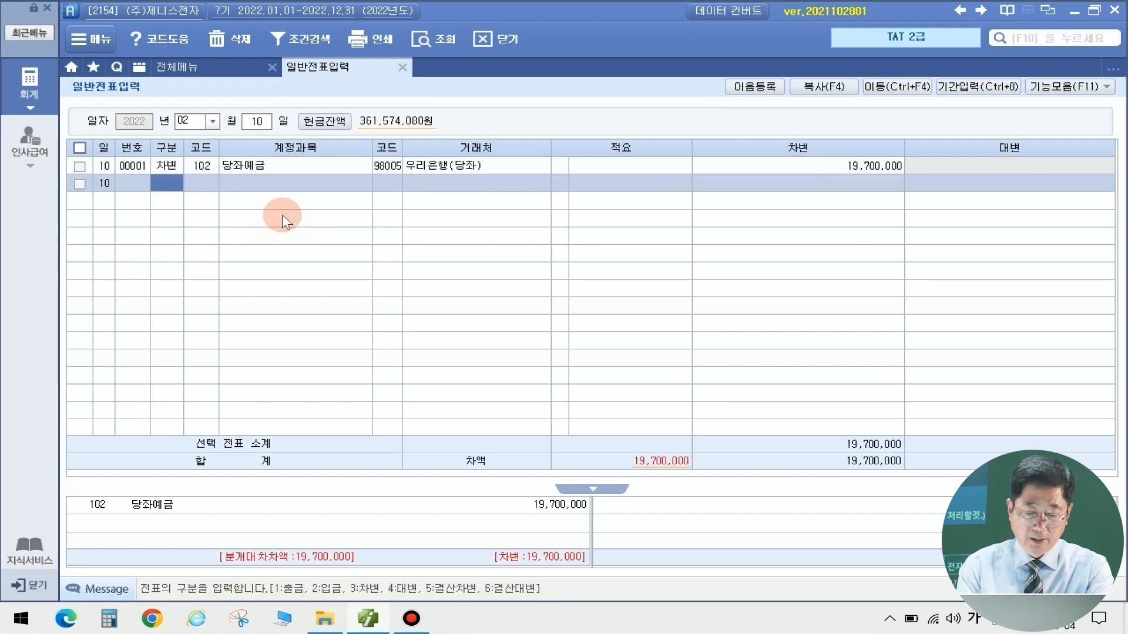
Add a debit line for 936 매출채권처분손실 of 300,000
type("3매출")
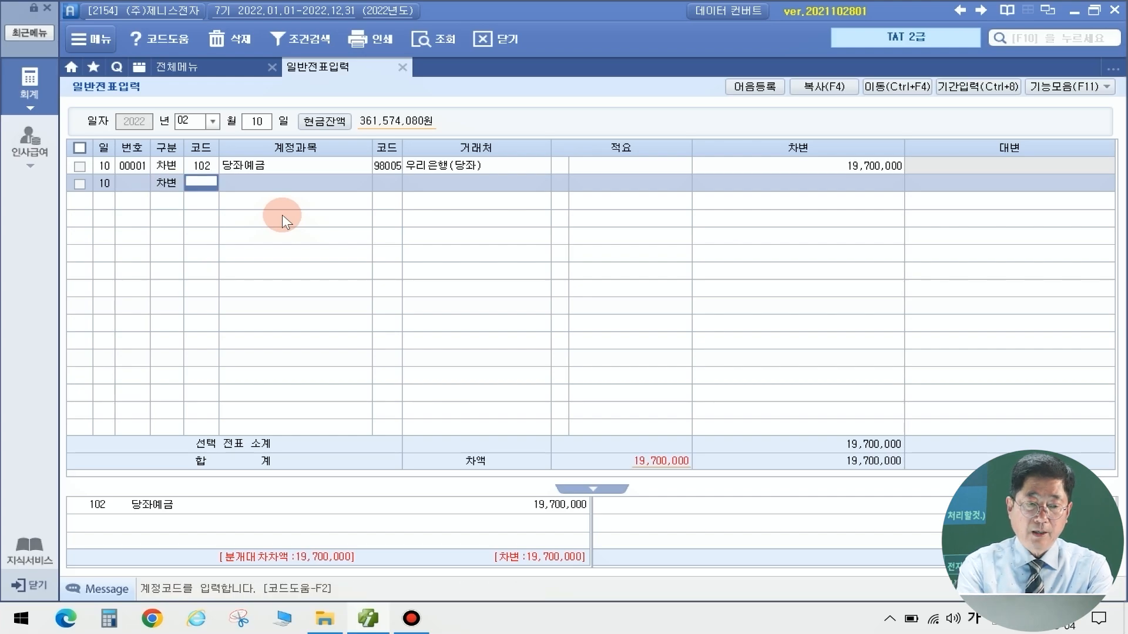
left_click(284, 219)
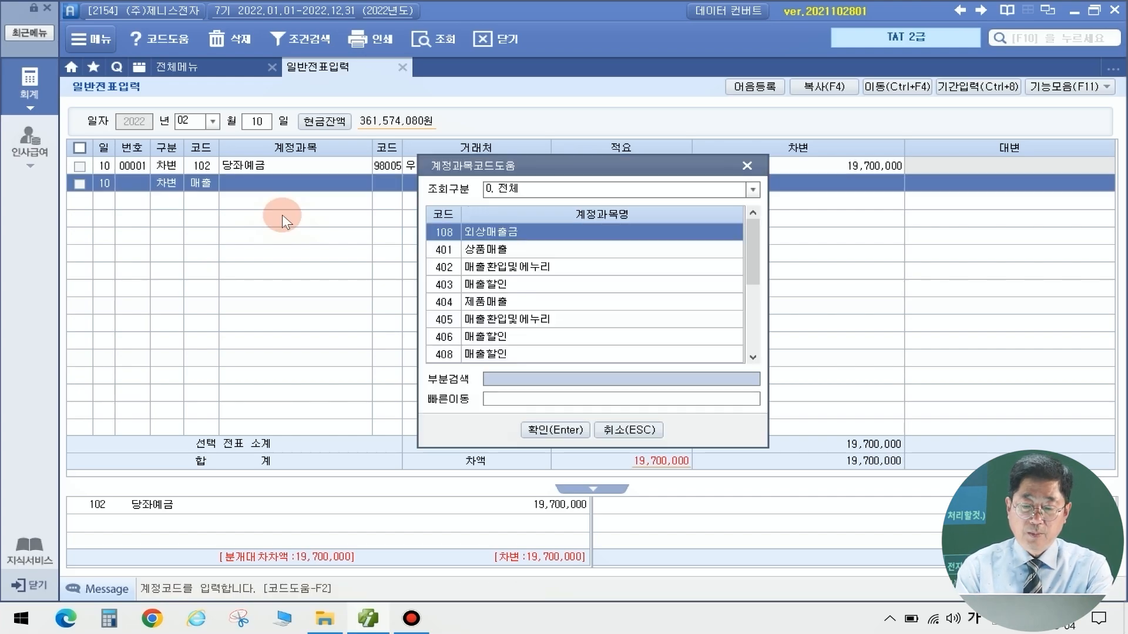
key("Down")
key("Down")
key("Down")
key("Down")
key("Down")
key("Down")
key("Down")
key("Down")
key("Down")
key("Down")
key("Down")
key("Down")
key("Down")
key("Down")
key("Down")
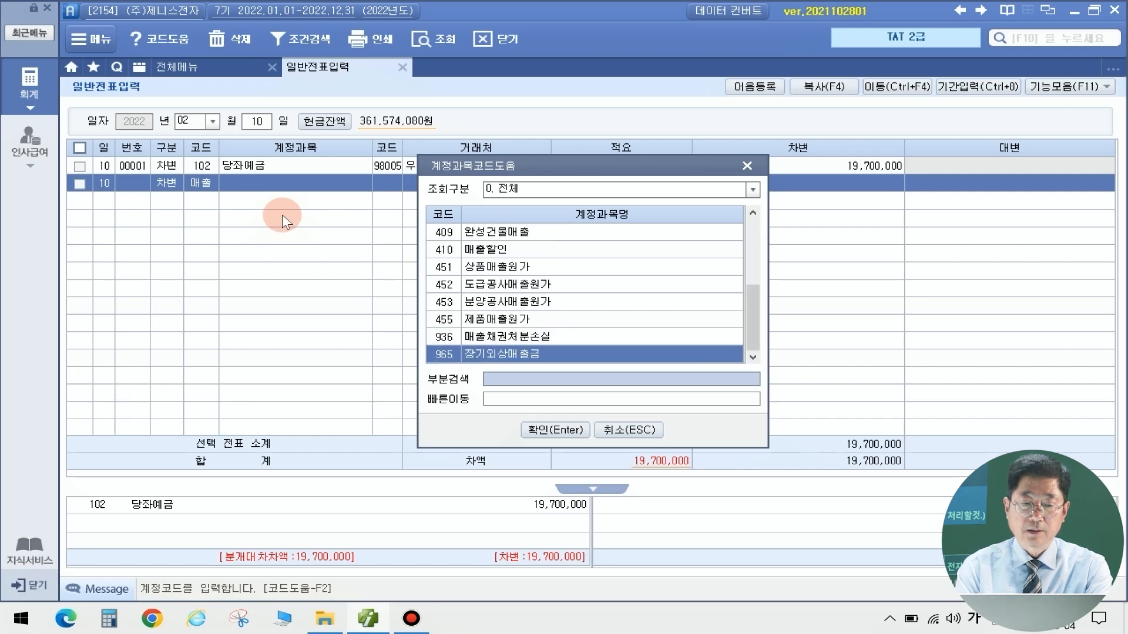
key("Up")
key("Return")
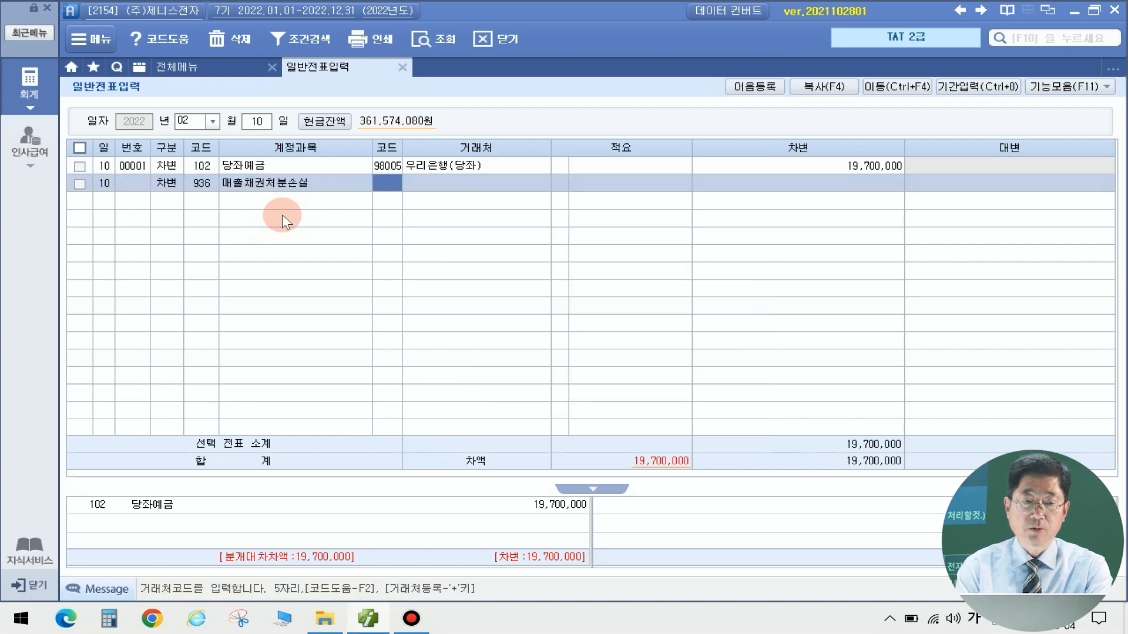
key("Return")
key("Return")
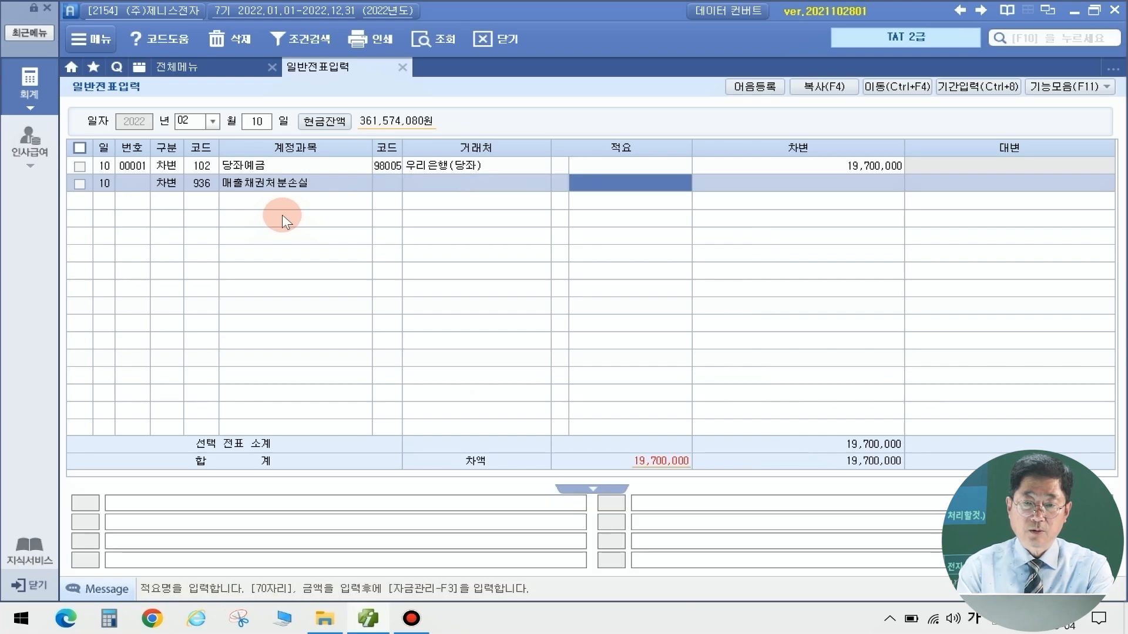
key("Return")
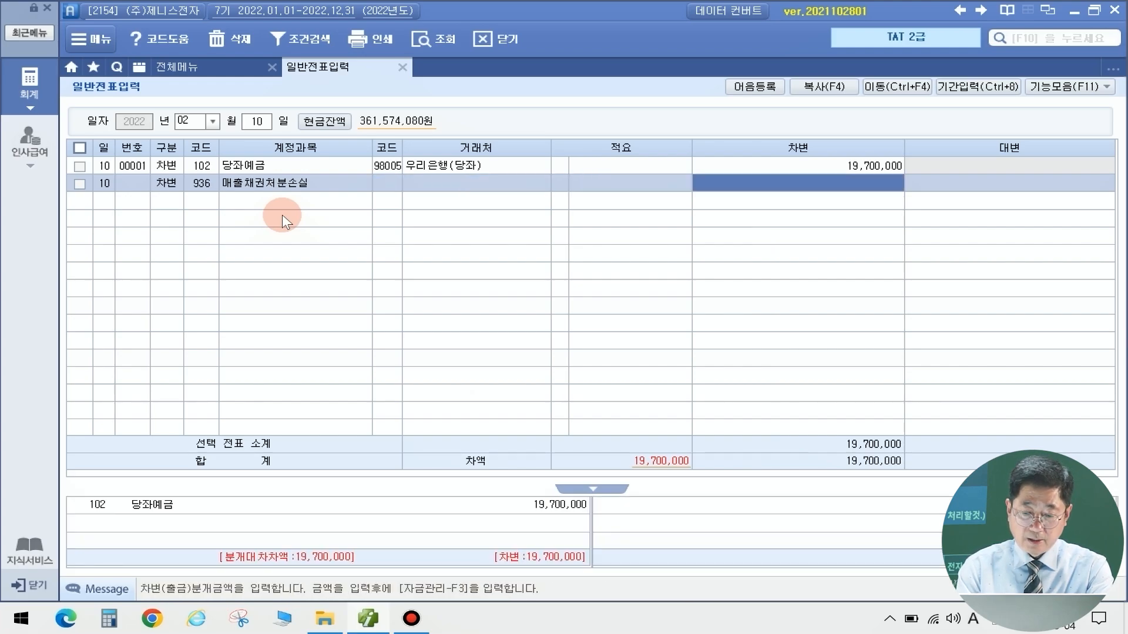
type("3000000")
key("Return")
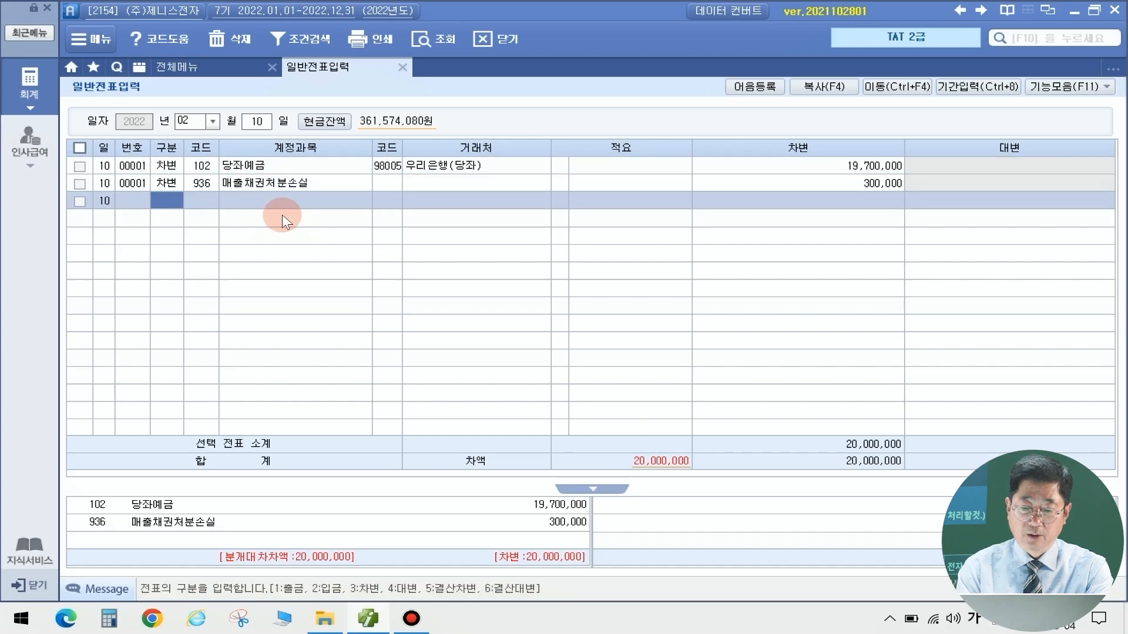
Credit 110 받을어음 for 20,000,000 with customer (주)블루산업
type("4")
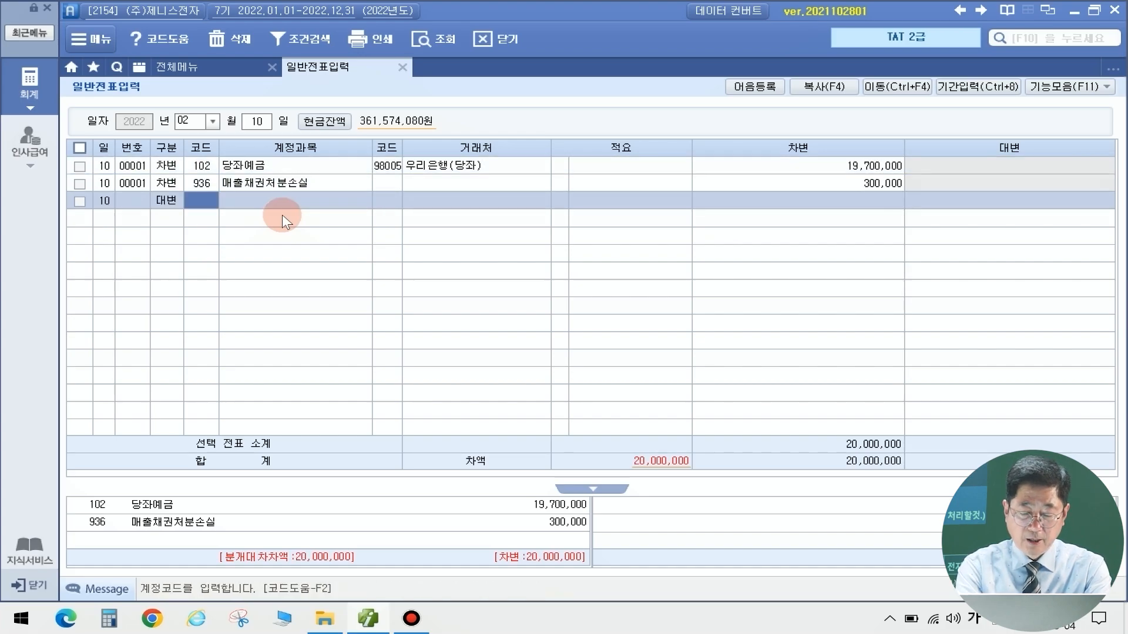
type("110")
key("Return")
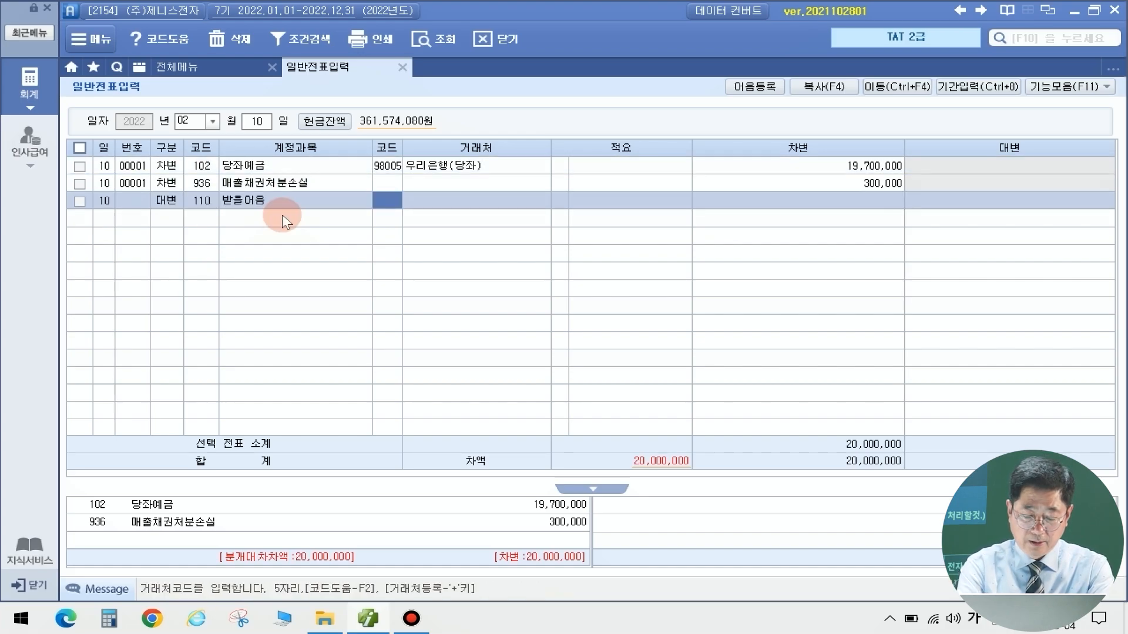
type("블루")
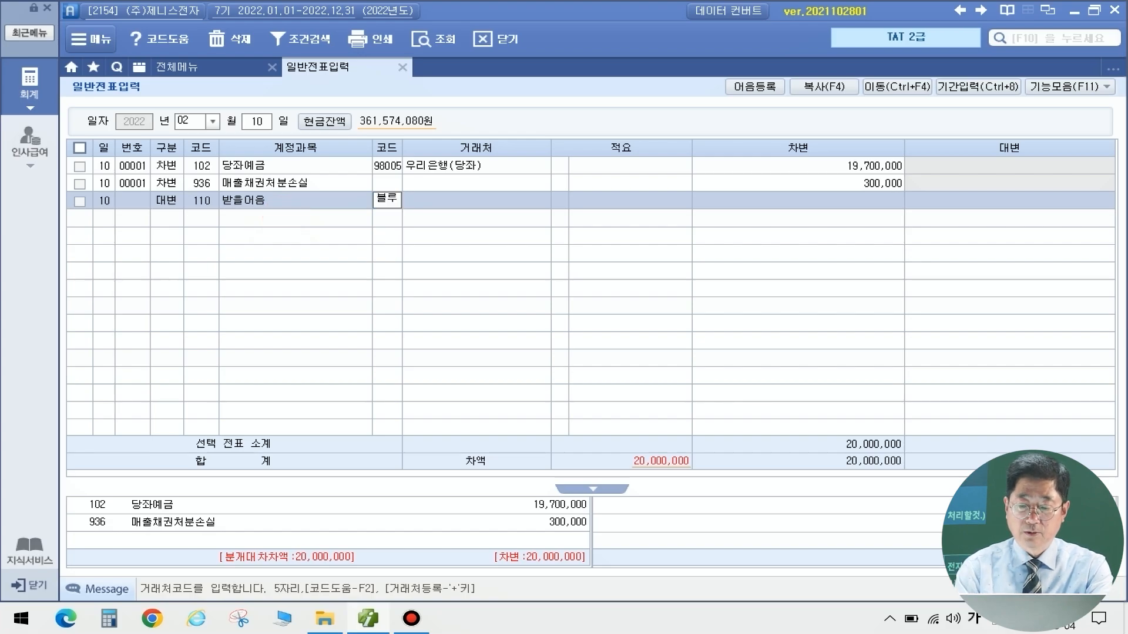
key("Return")
key("Return")
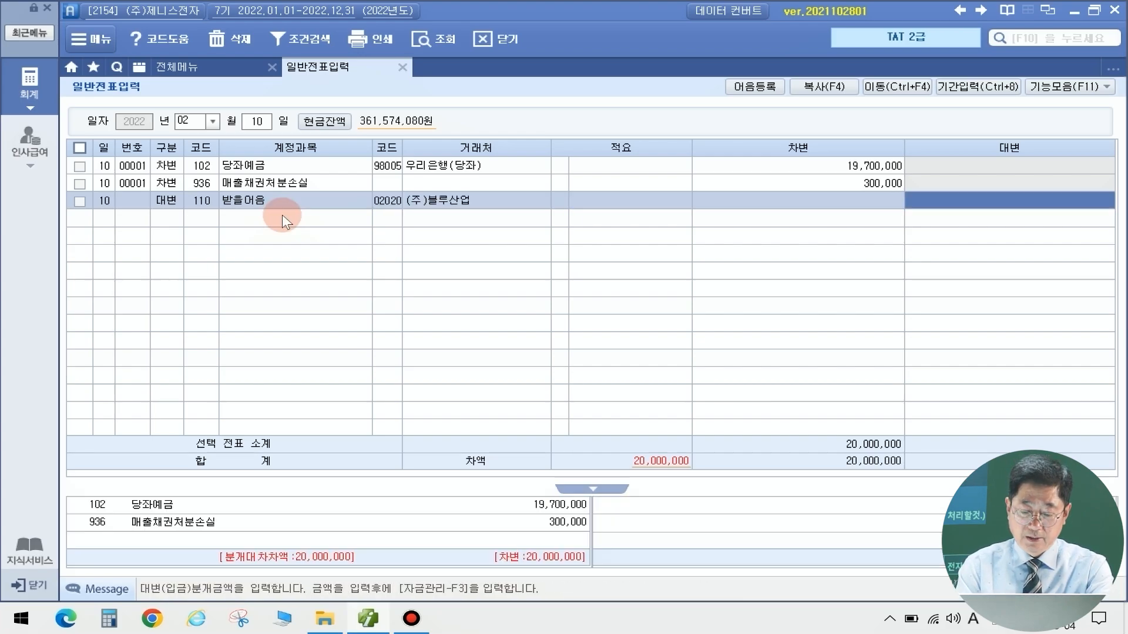
type("20000000")
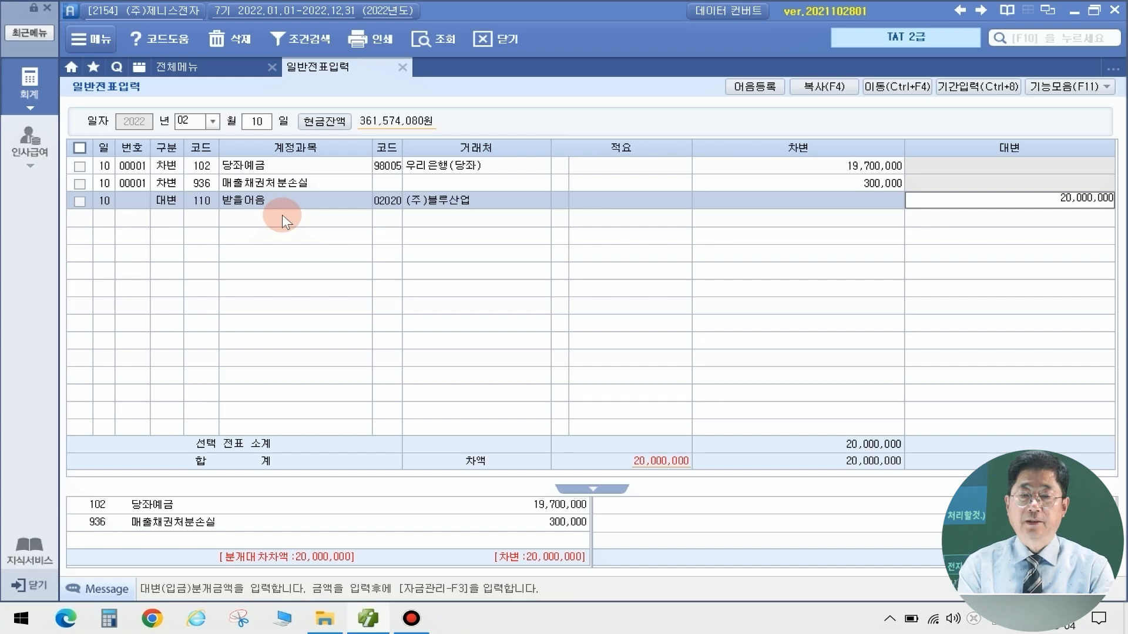
key("Return")
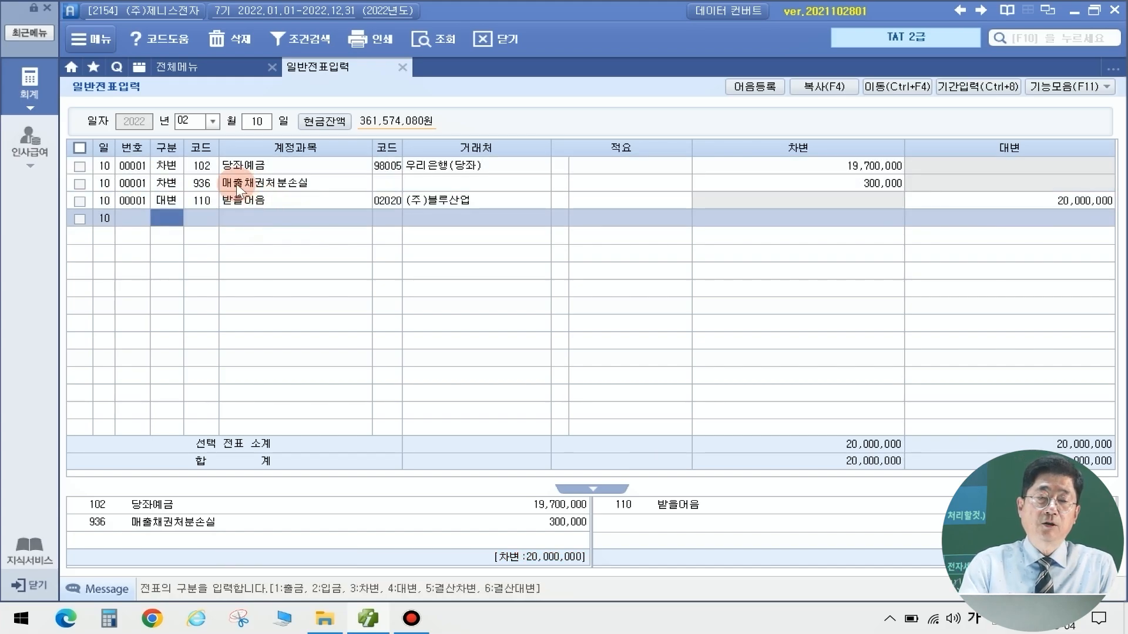
Link the (주)블루산업 note to the 받을어음 line, discounted at 98005 우리은행(당좌)
left_click(201, 202)
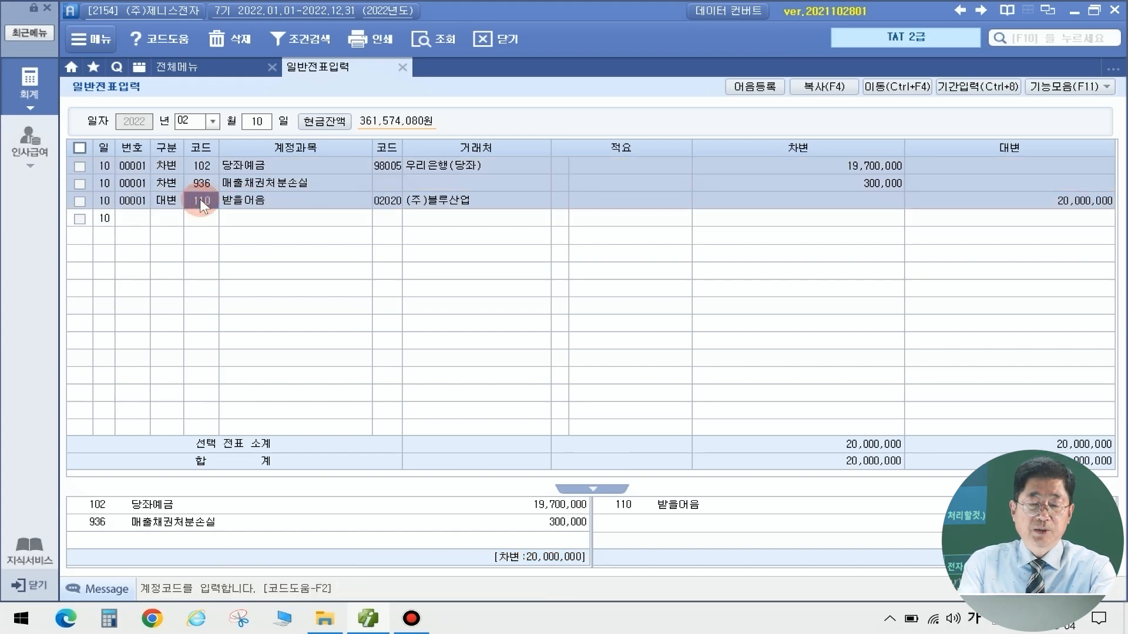
key("F3")
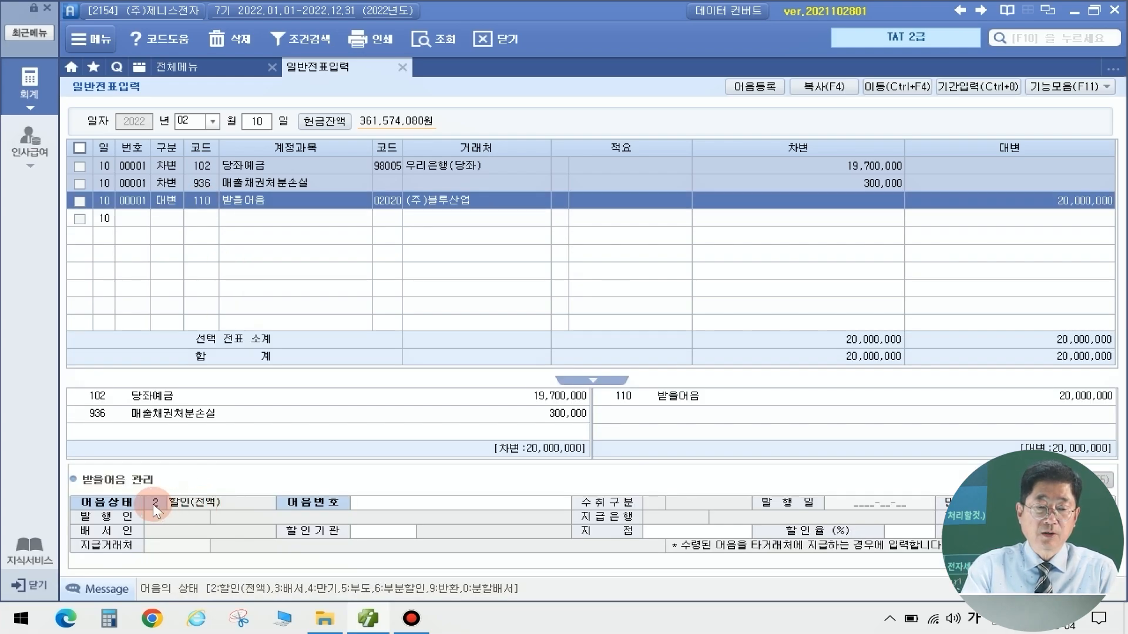
left_click(426, 503)
key("F2")
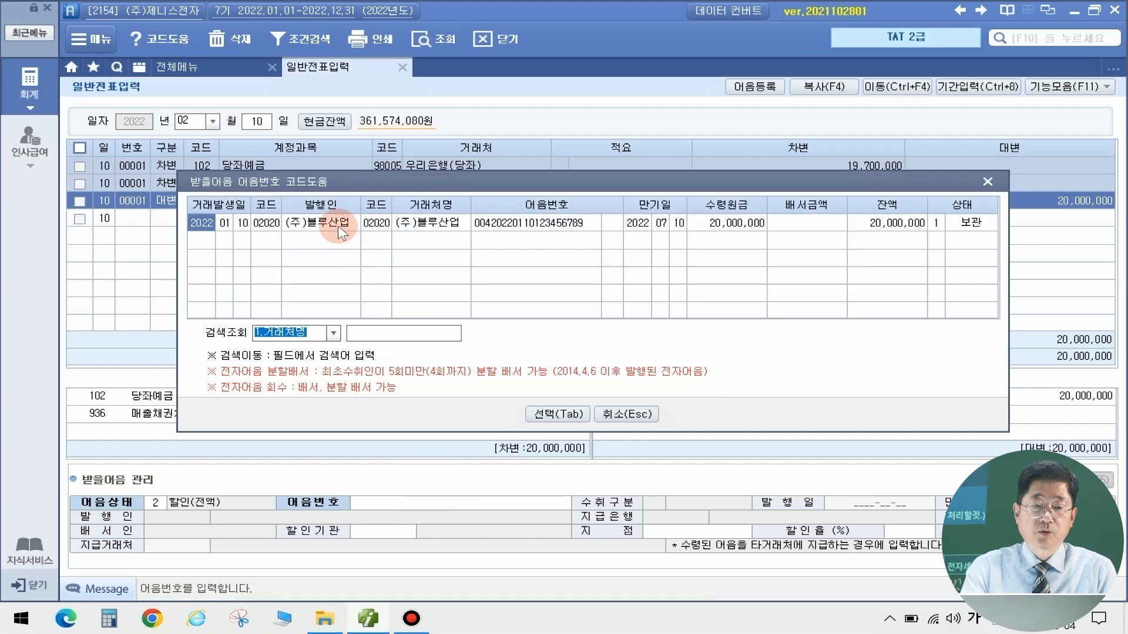
left_click(570, 410)
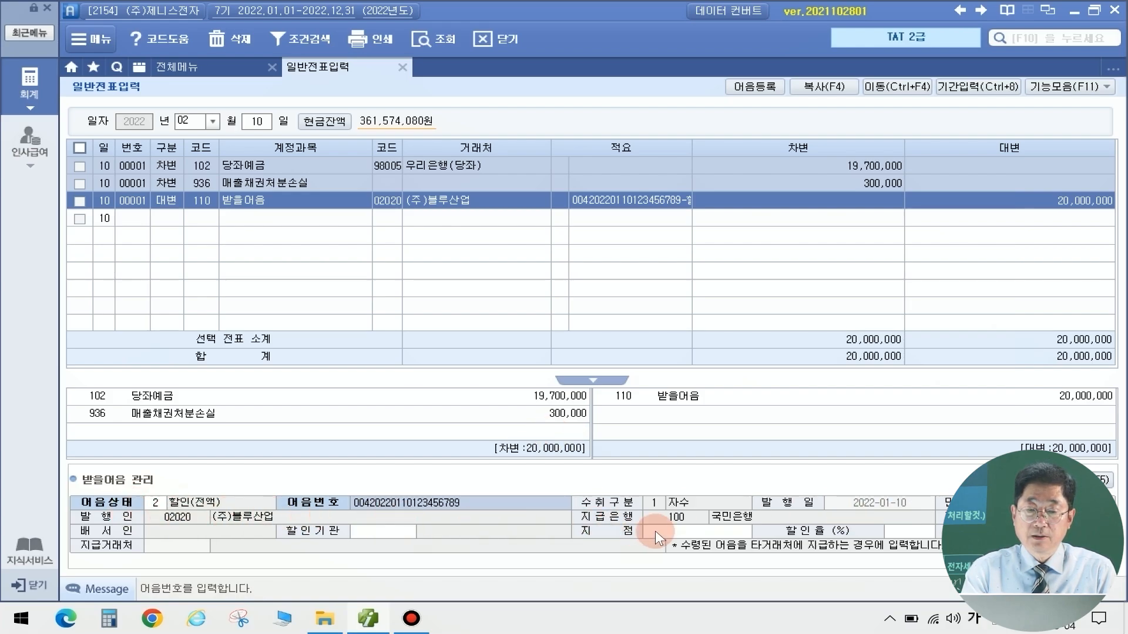
left_click(388, 535)
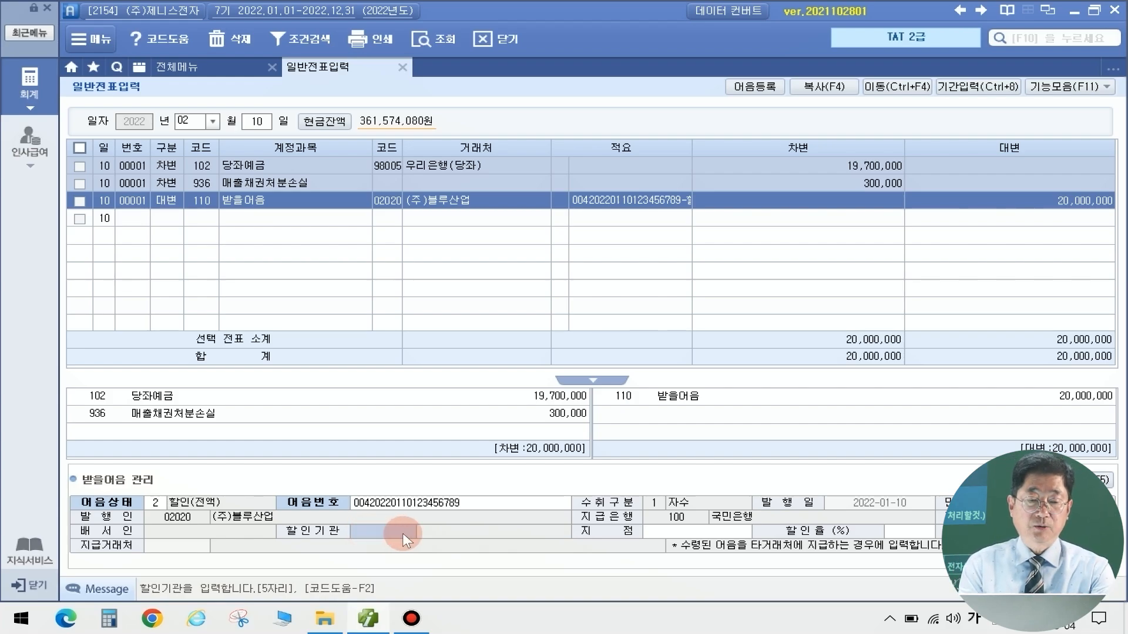
key("F2")
key("Down")
key("Down")
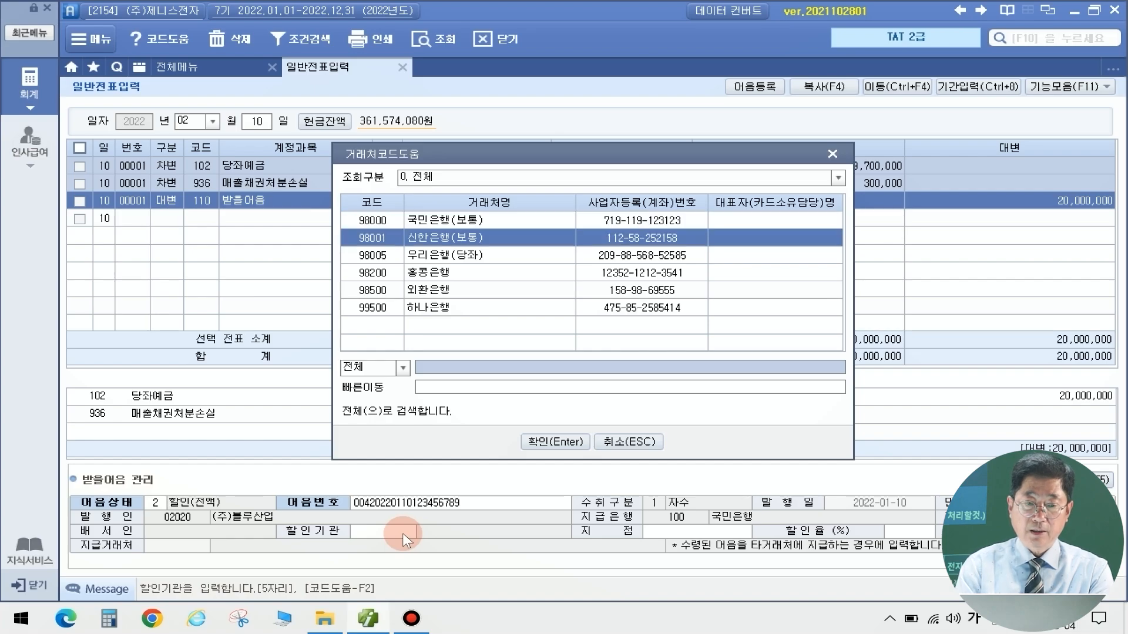
key("Return")
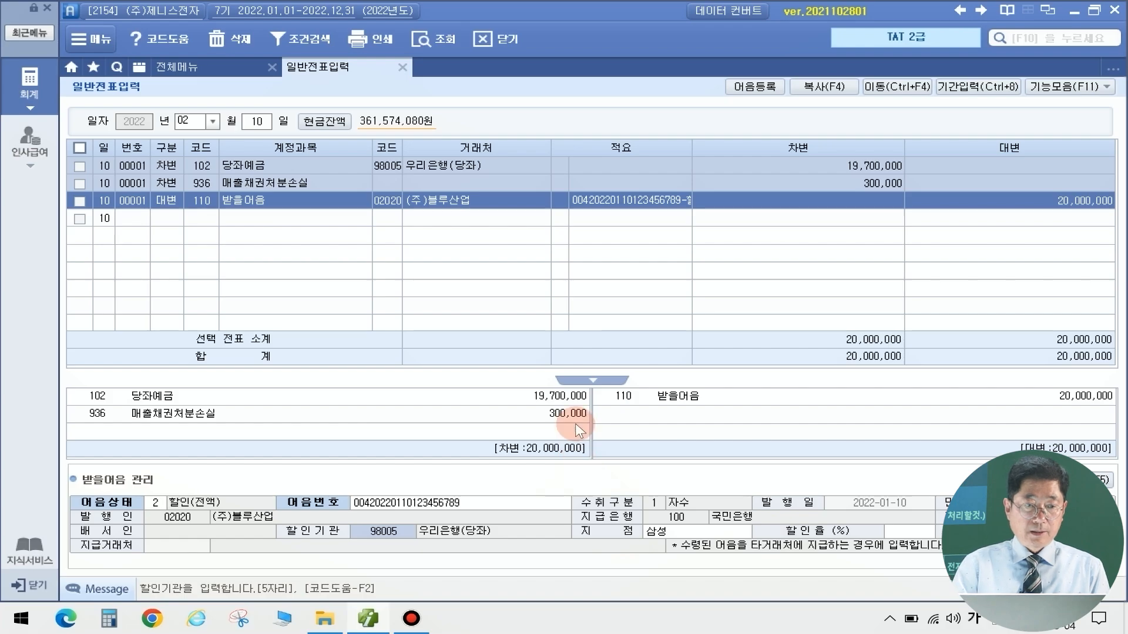
Date a voucher 03/10 and debit 519 임차료 for 770,000
left_click(190, 123)
type("031")
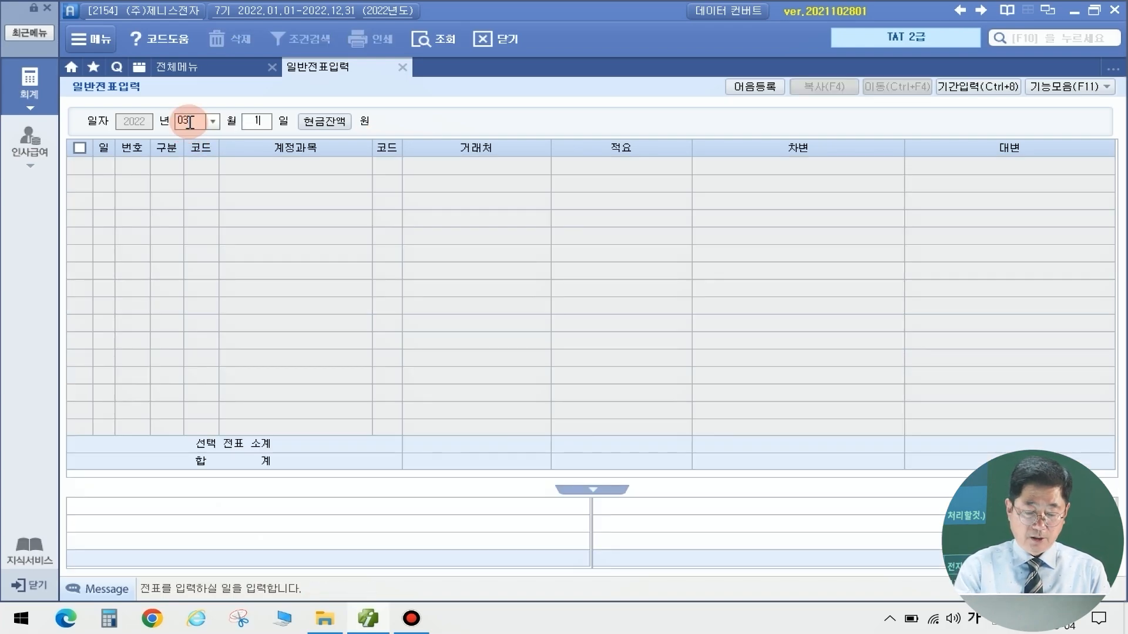
type("0")
key("Return")
type("3")
key("Return")
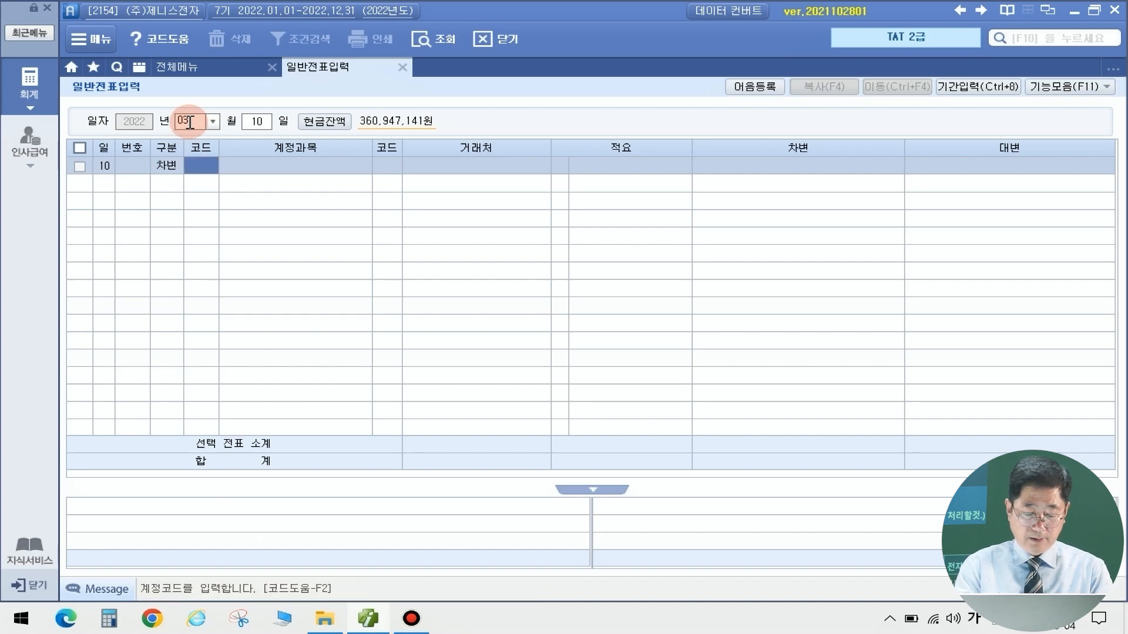
type("임차")
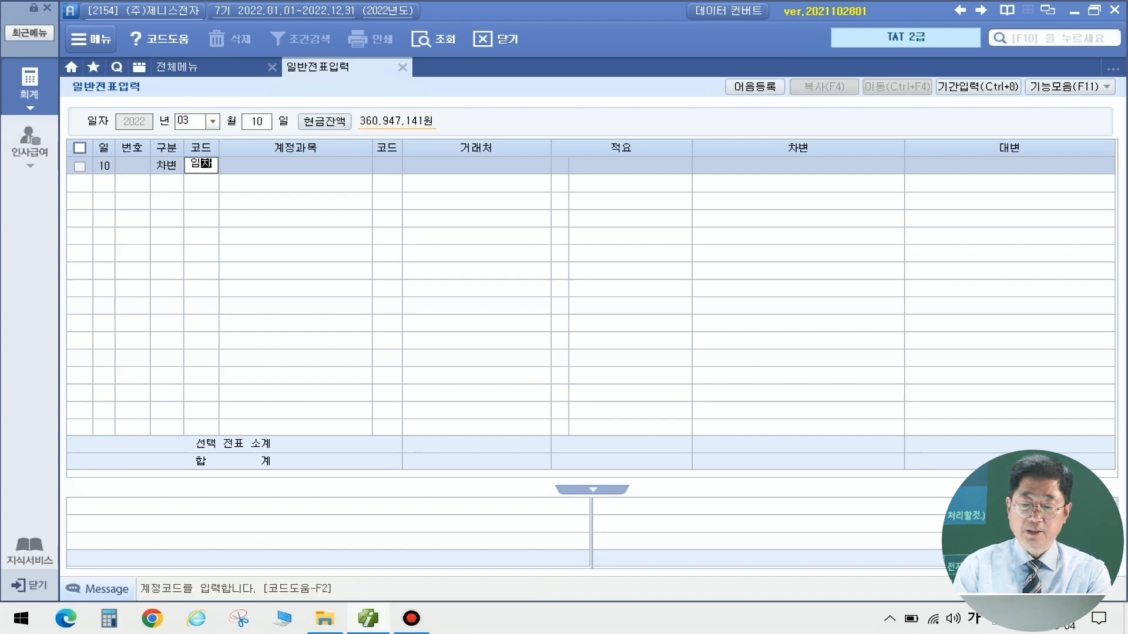
key("Return")
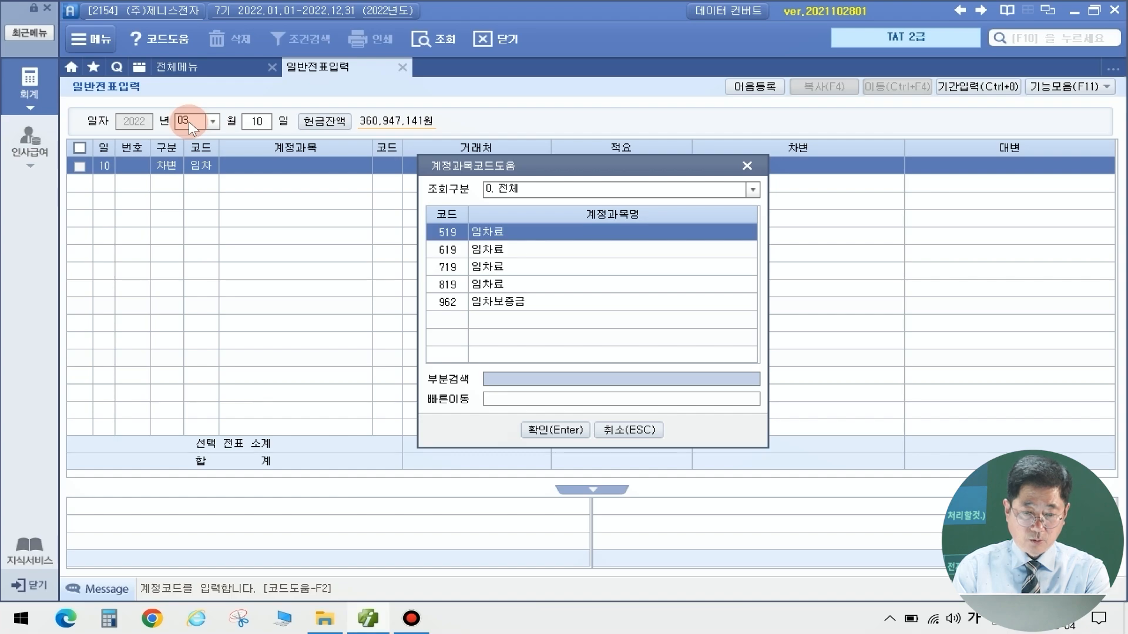
key("Return")
key("Return")
key("Return")
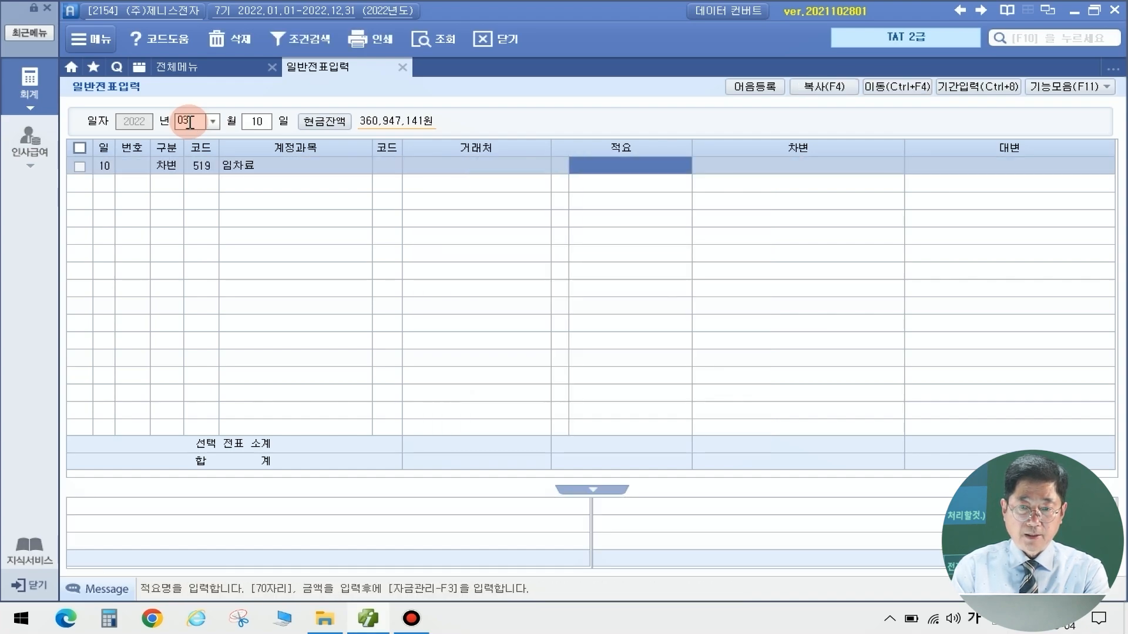
key("Return")
type("7700000")
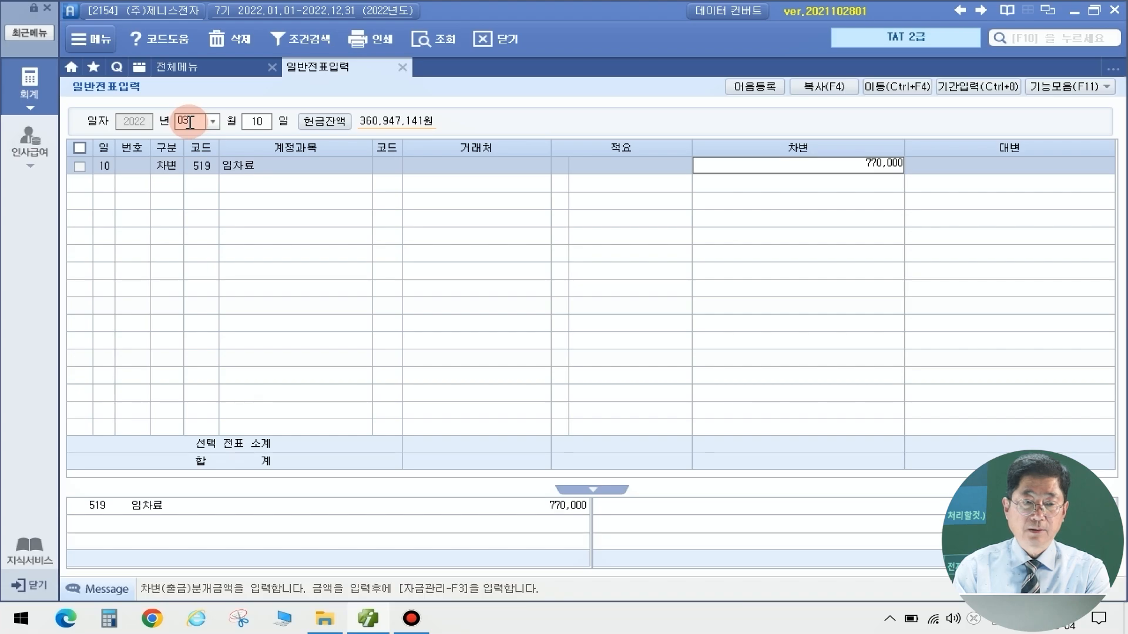
key("Return")
Credit 253 미지급금 for 770,000 to balance the March 10 voucher
type("4")
key("Return")
type("미지")
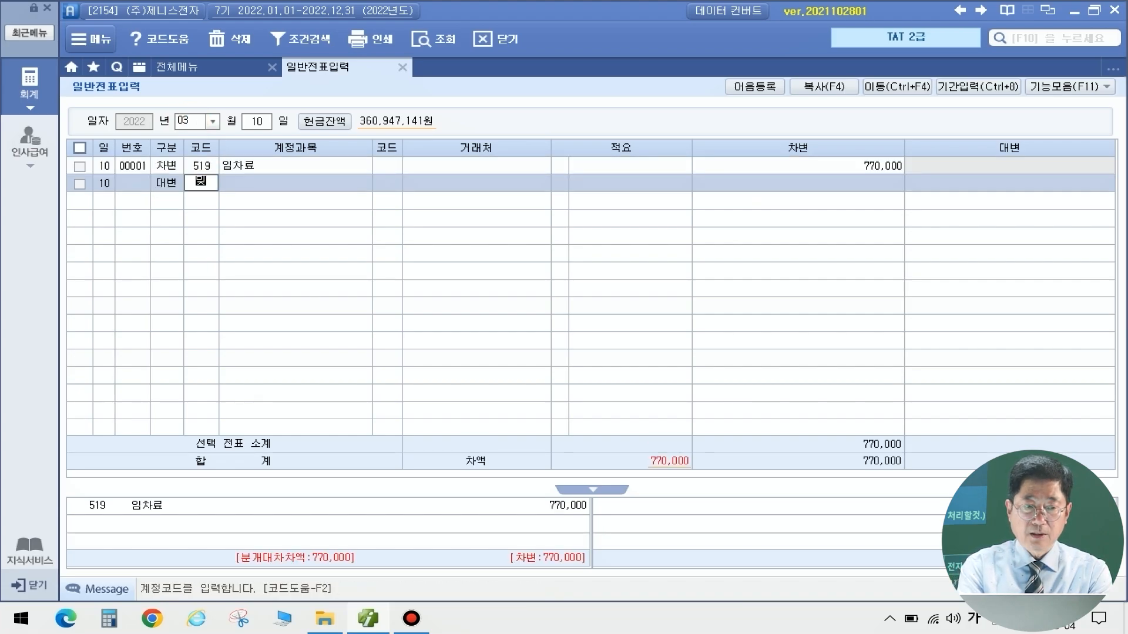
key("Return")
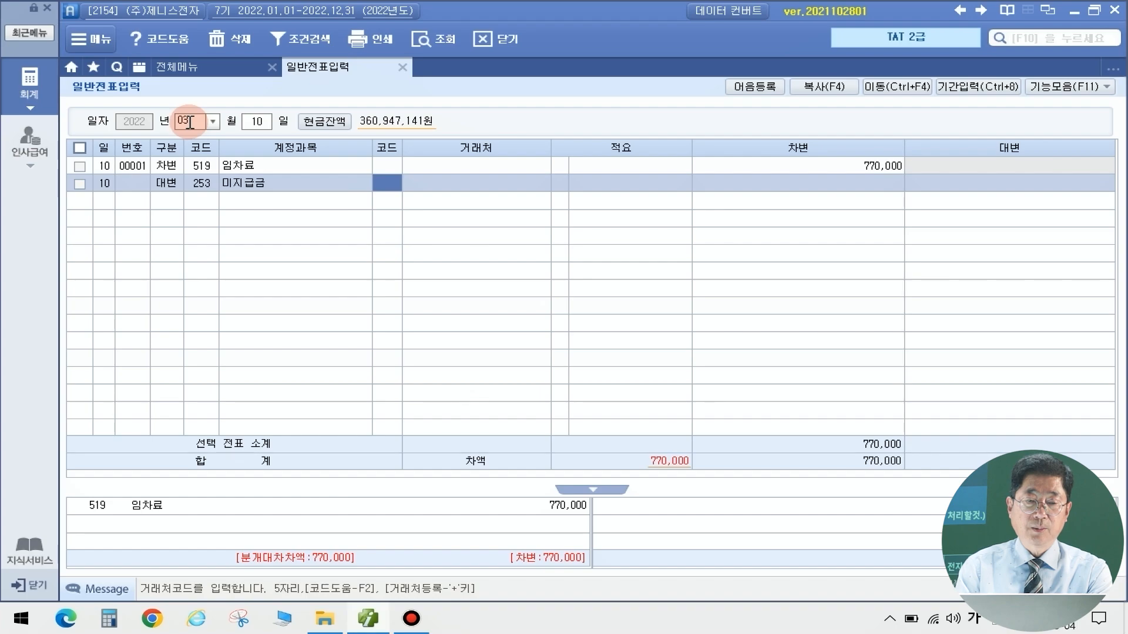
key("Return")
key("Return")
key("Return")
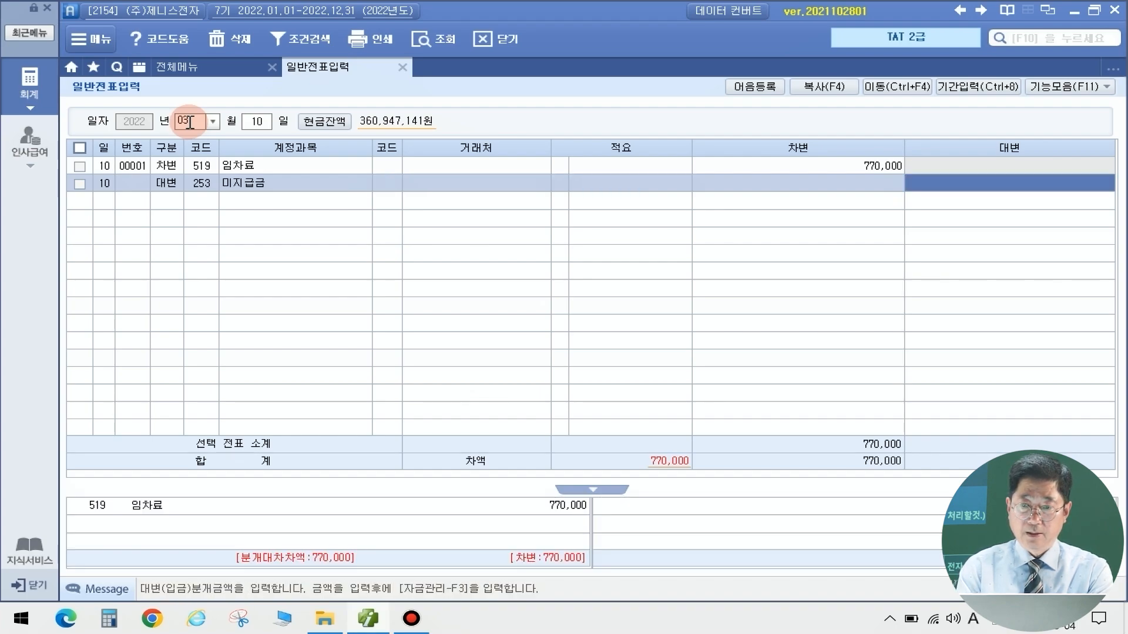
type("7700000")
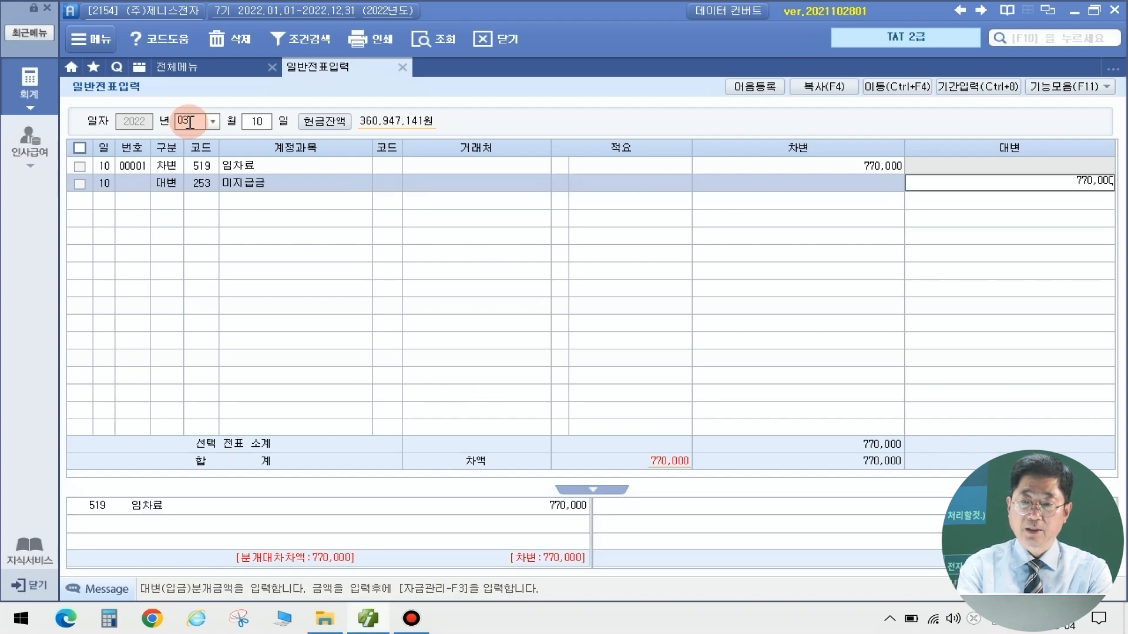
key("Return")
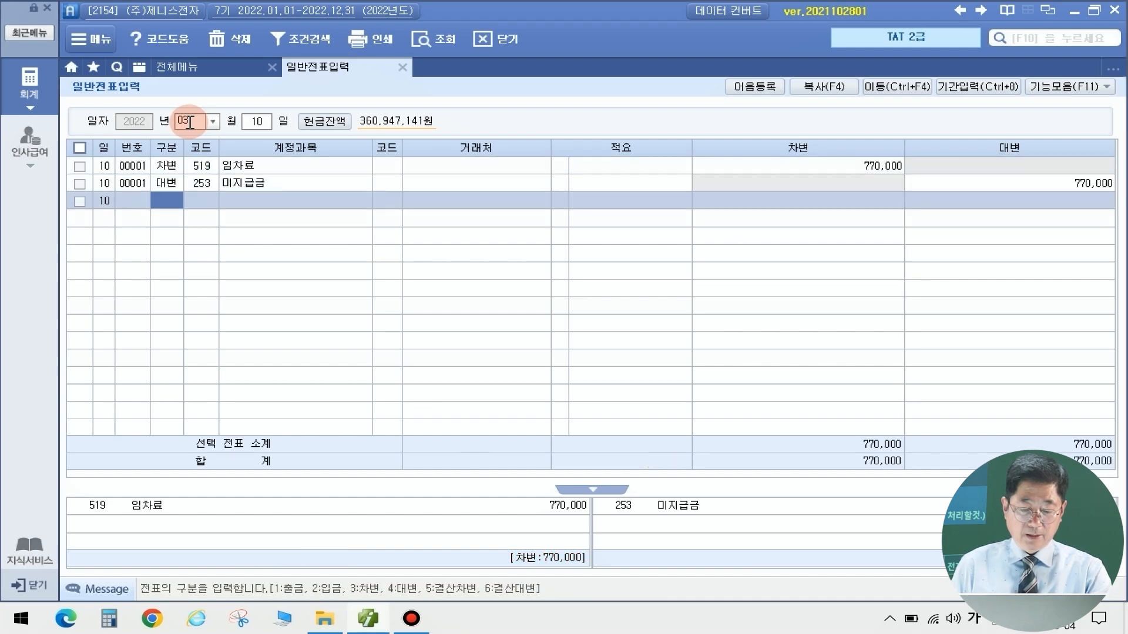
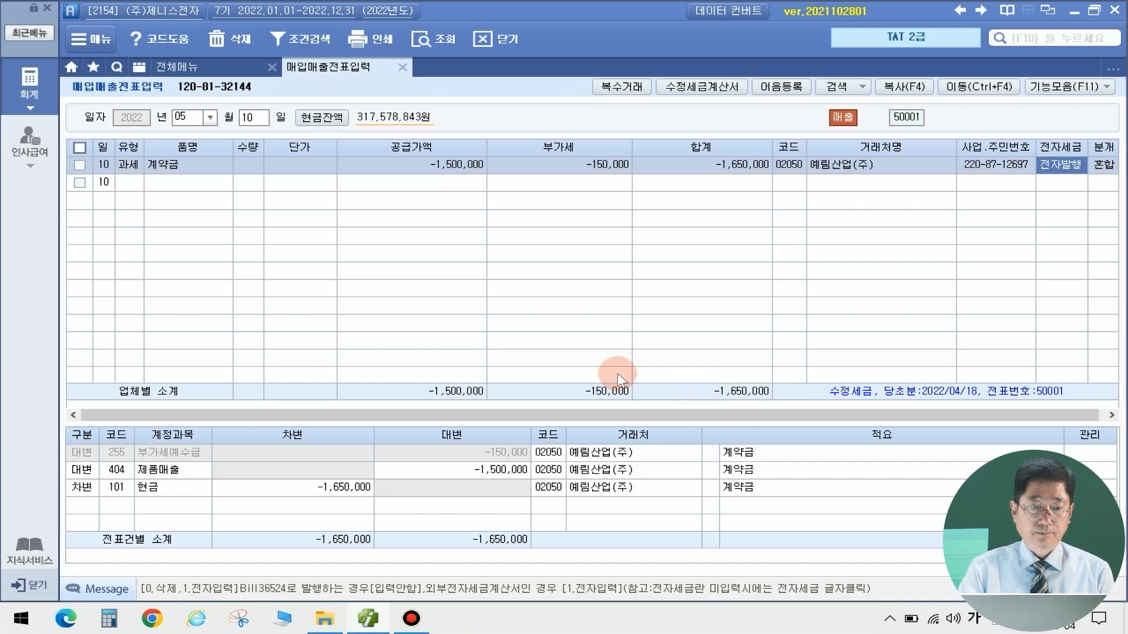
Change the voucher month in 매입매출전표입력 for the next sales entry
left_click(184, 117)
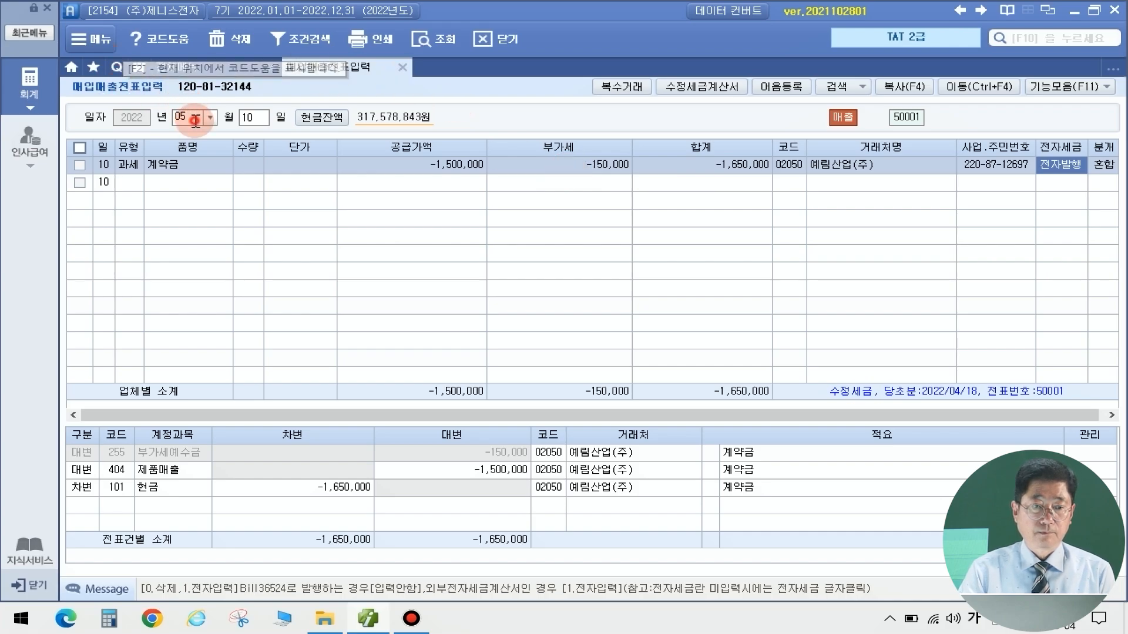
Enter a 09/01 과세 (11) sale of 9월 임대료 with 3,000,000 supply and computed VAT
type("0901")
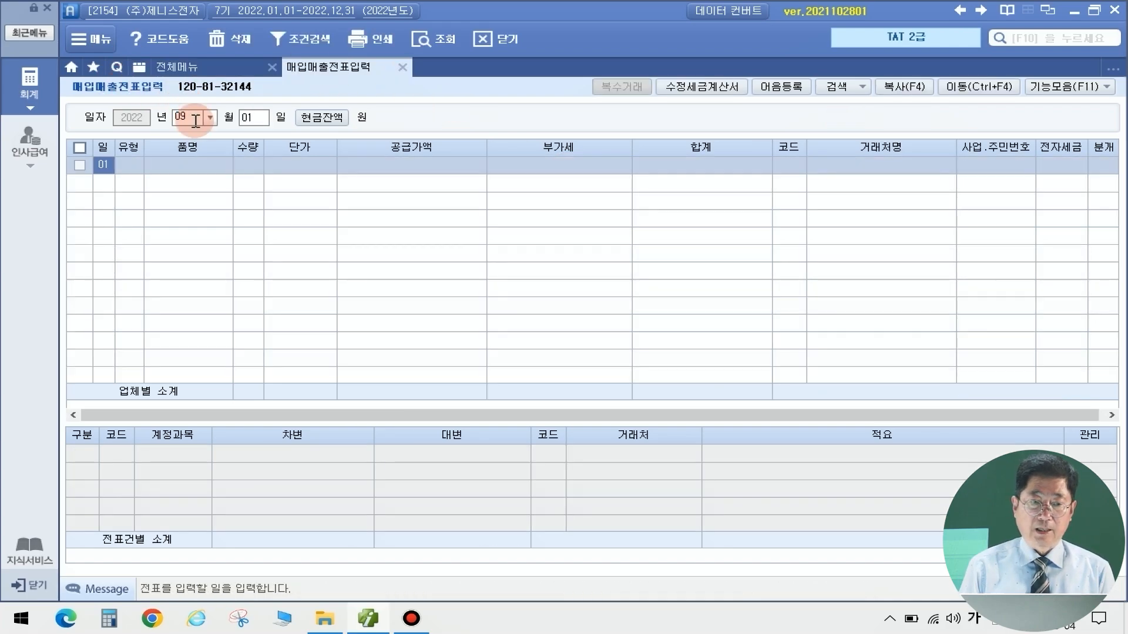
key("Return")
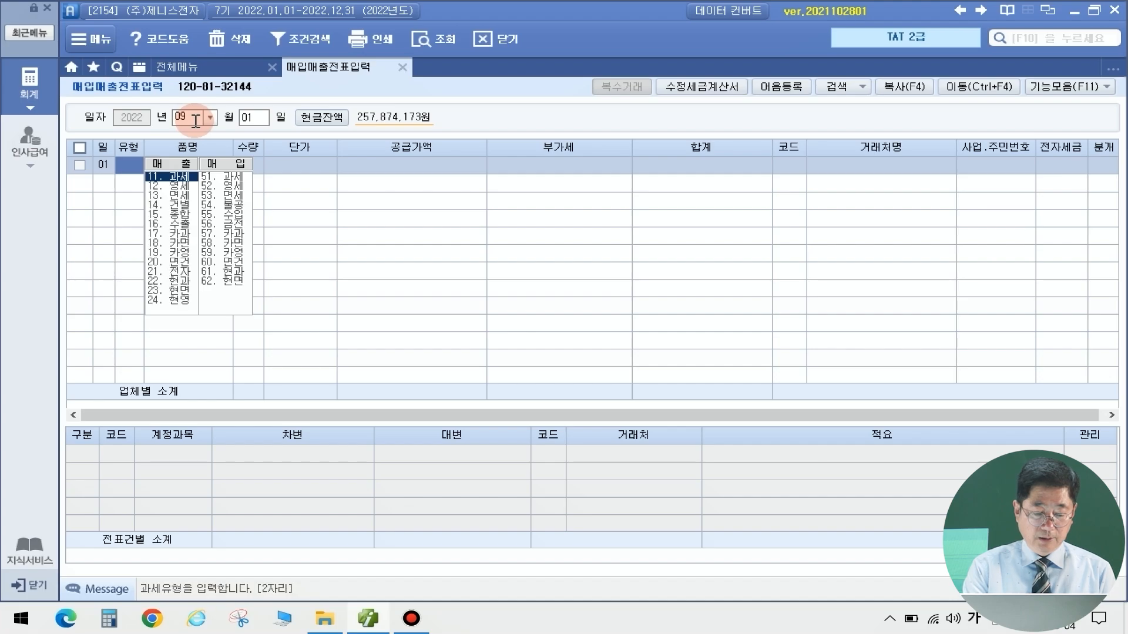
type("11")
key("Return")
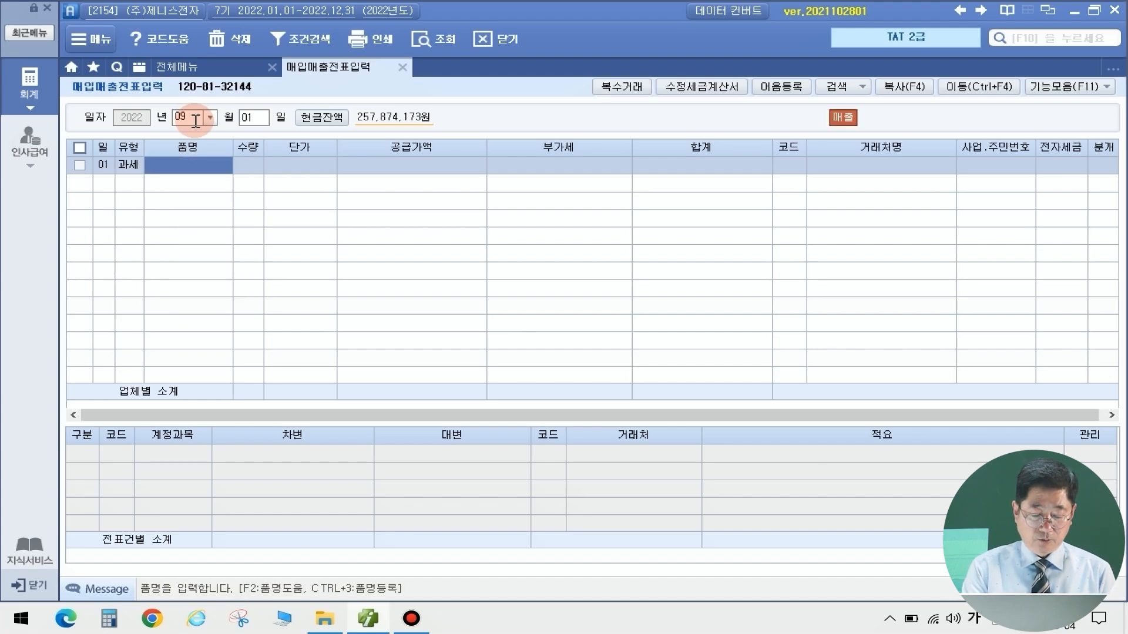
type("9월")
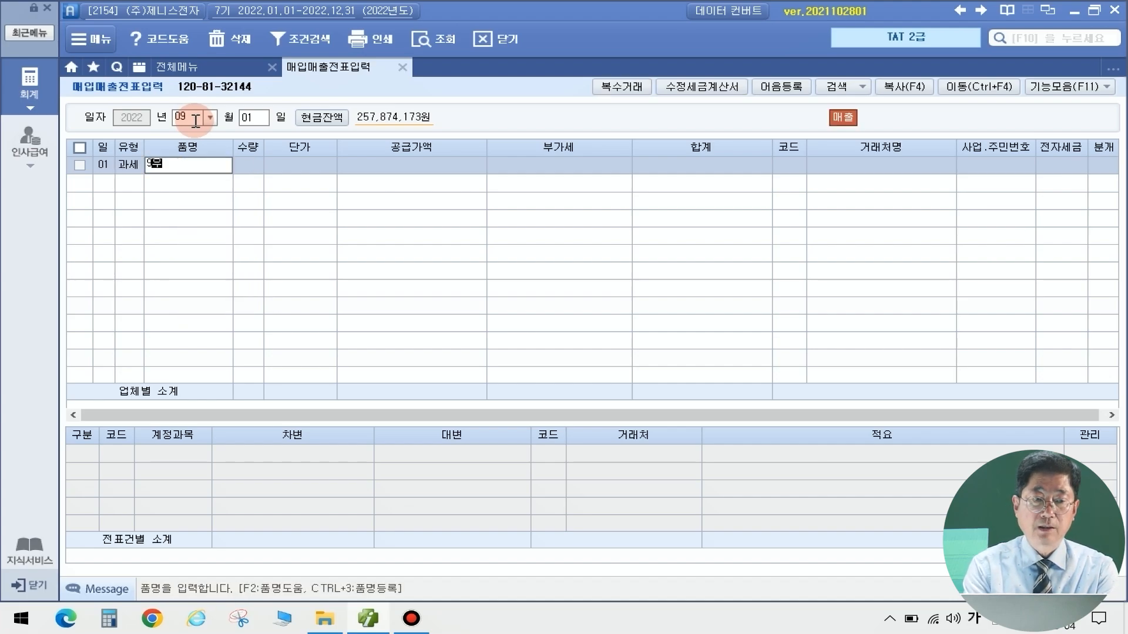
type(" 임대료")
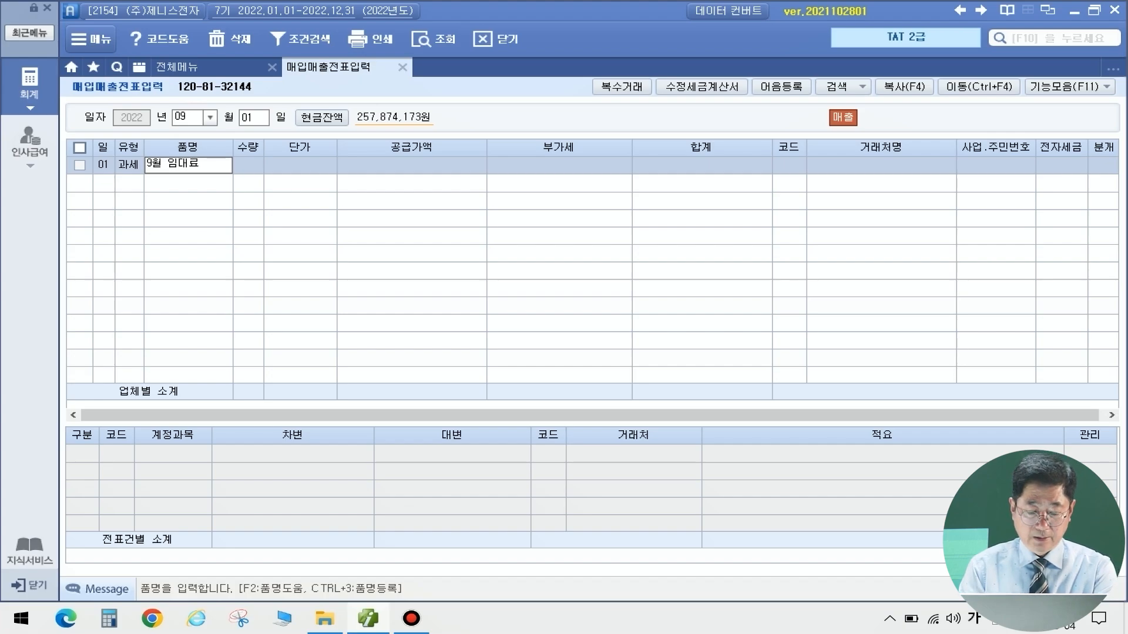
key("Return")
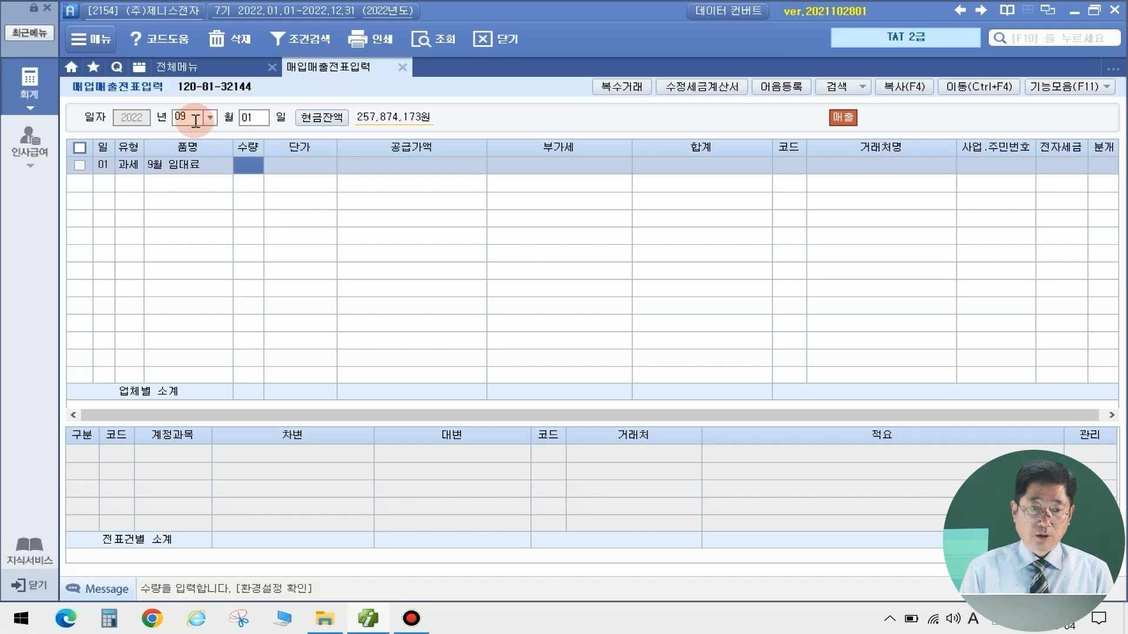
key("Return")
key("Return")
type("3000000")
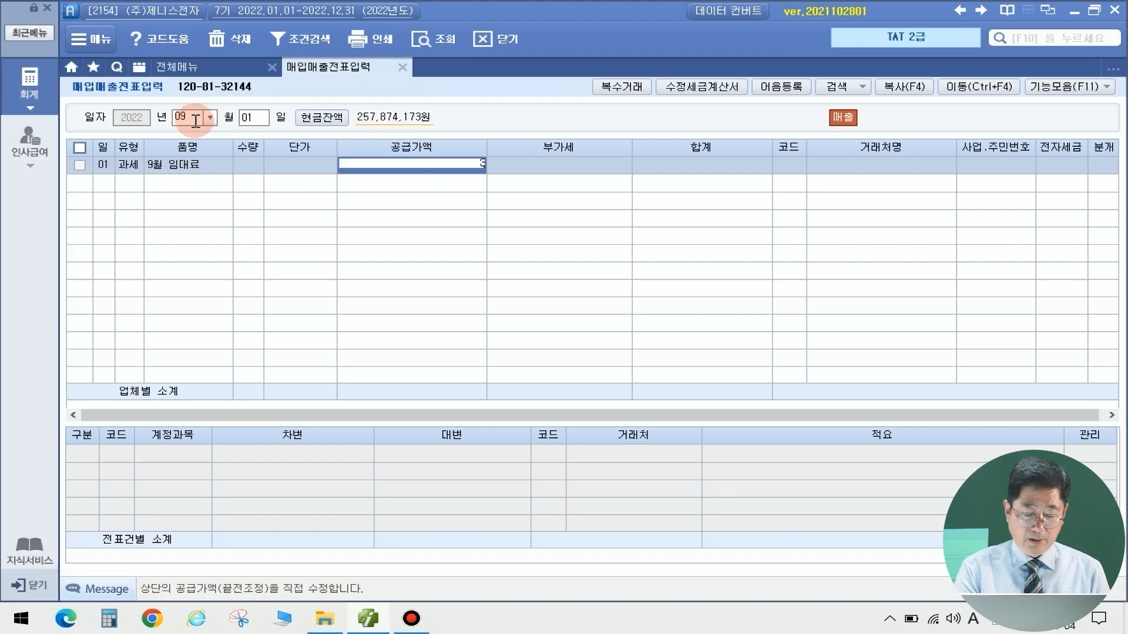
key("Return")
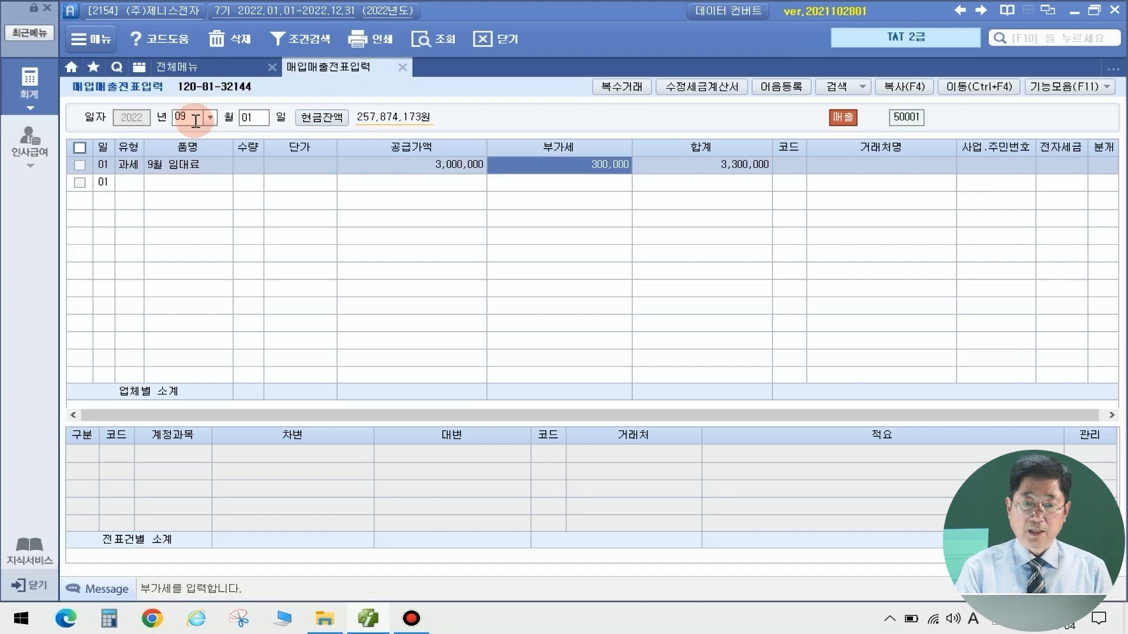
key("Return")
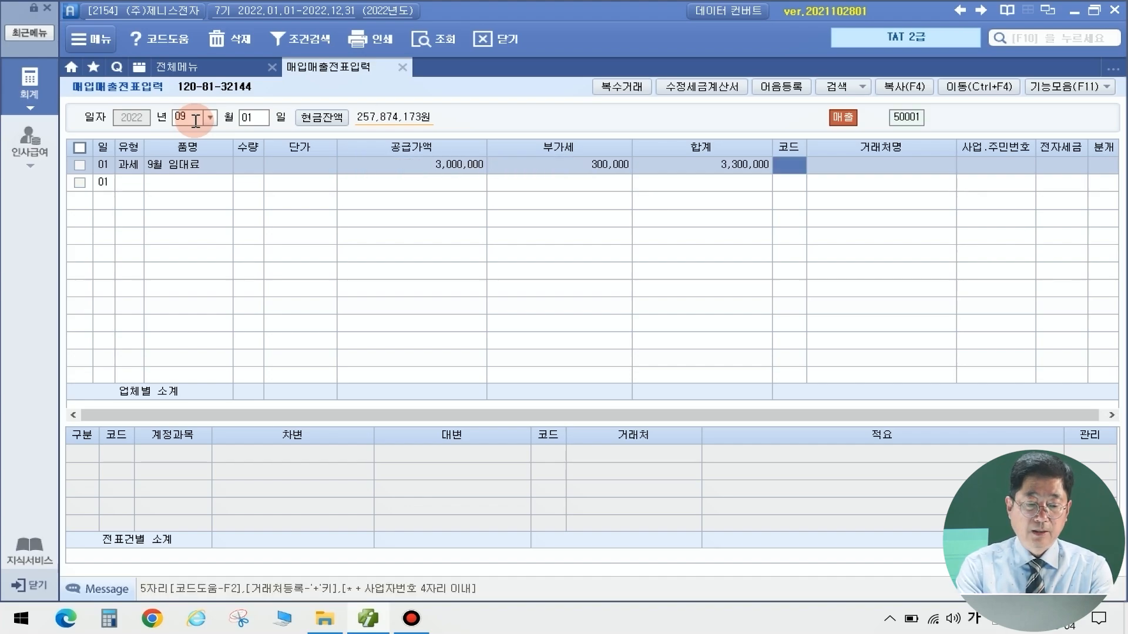
Set the customer to (주)경기물산, e-invoice status 전자입력, and journal type 혼합
key("F2")
type("경기")
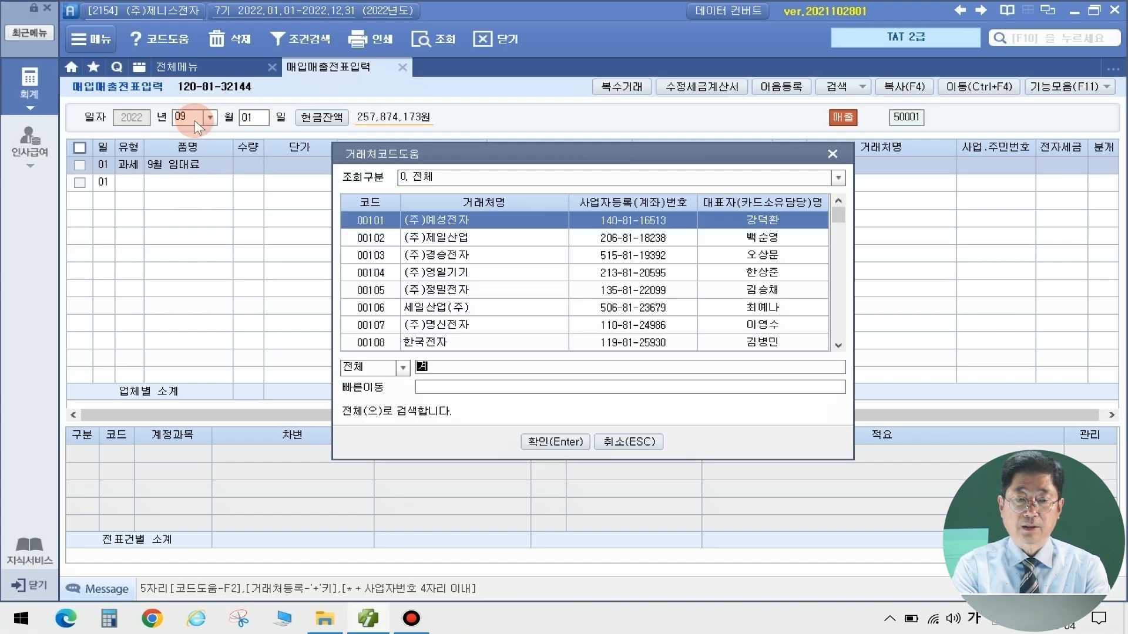
key("Return")
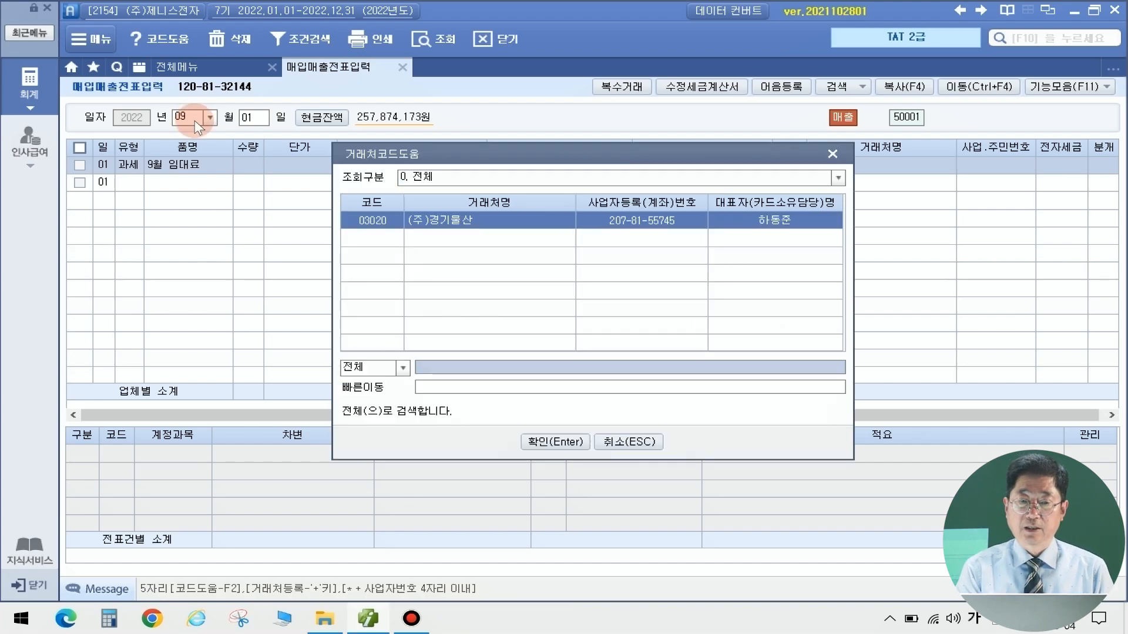
key("Return")
key("Return")
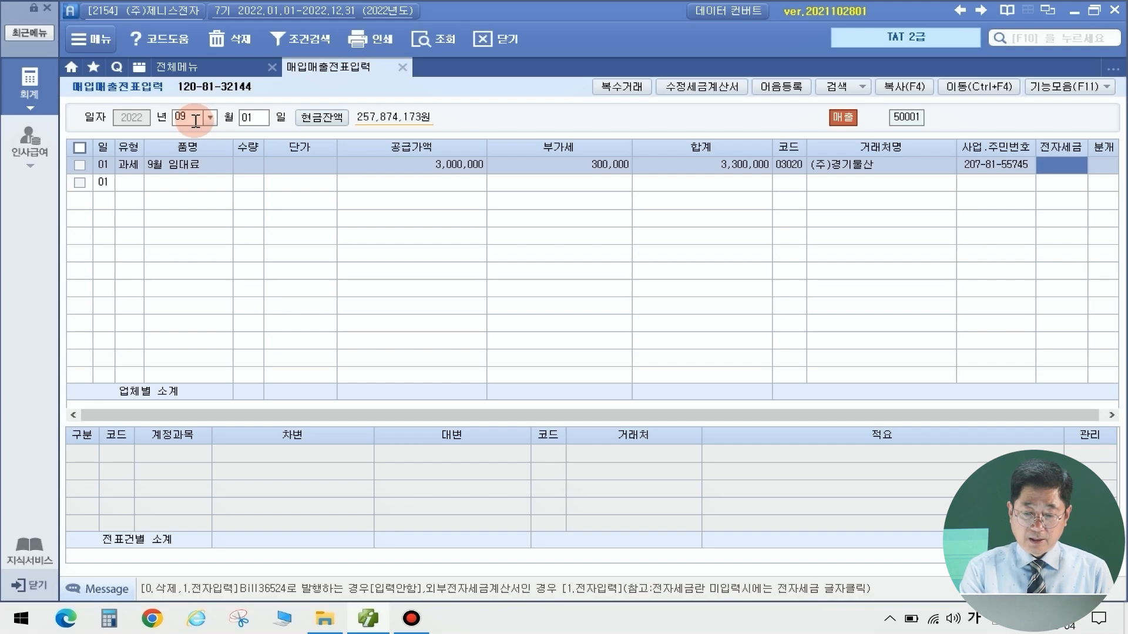
key("1")
key("Return")
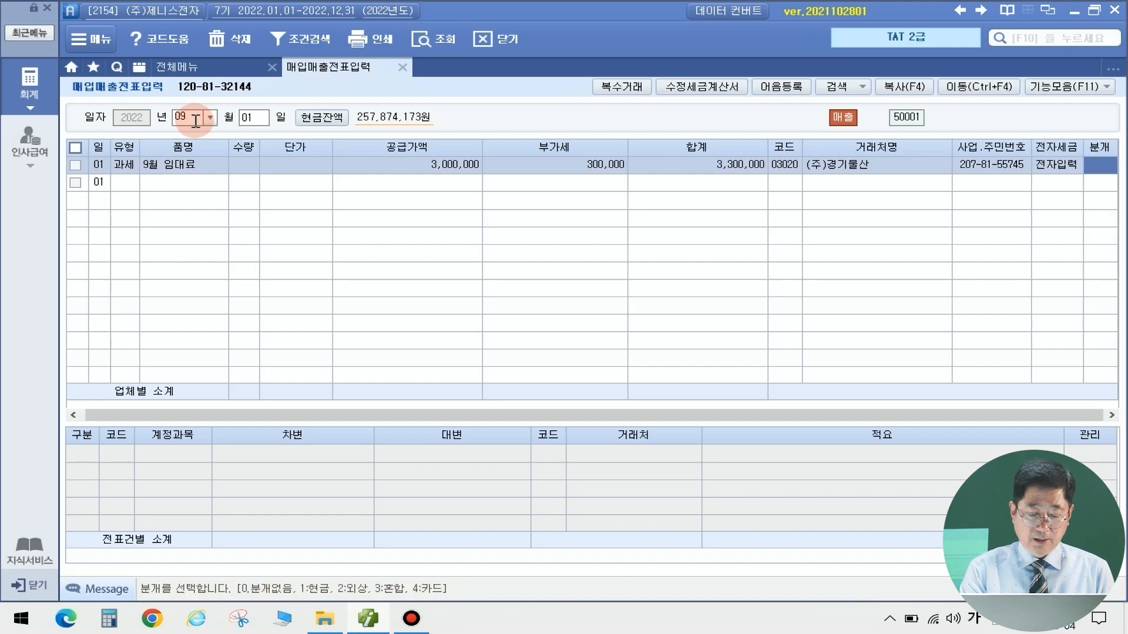
key("3")
key("Return")
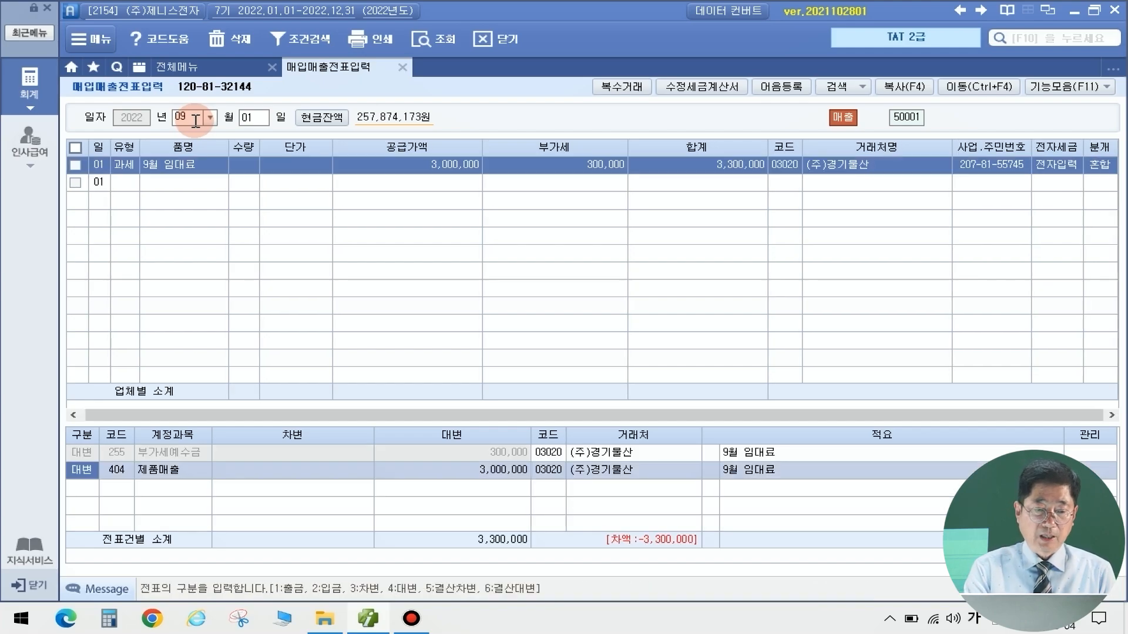
Change the credit account to 411 임대료수입 and debit 103 보통예금 for 3,300,000
key("Return")
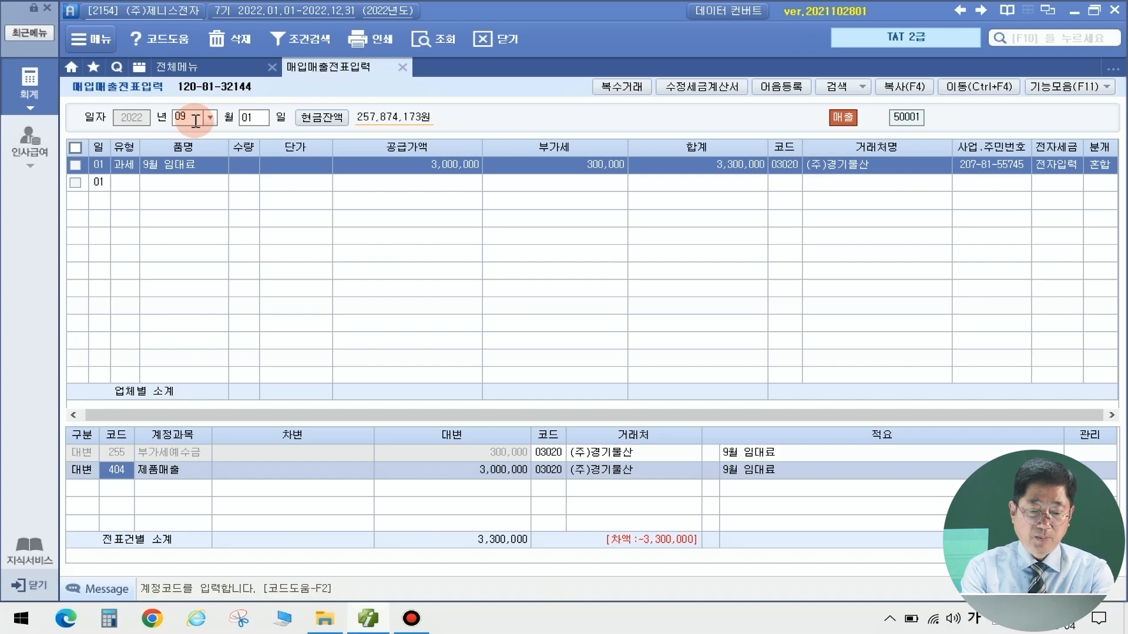
type("411")
key("Return")
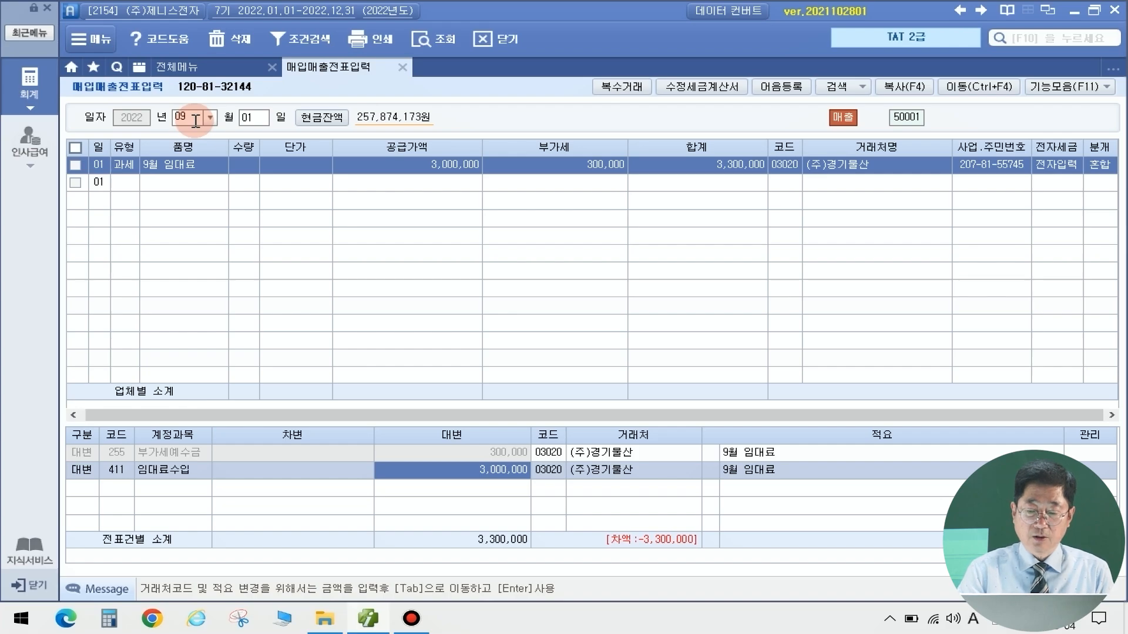
key("Return")
type("3")
key("Return")
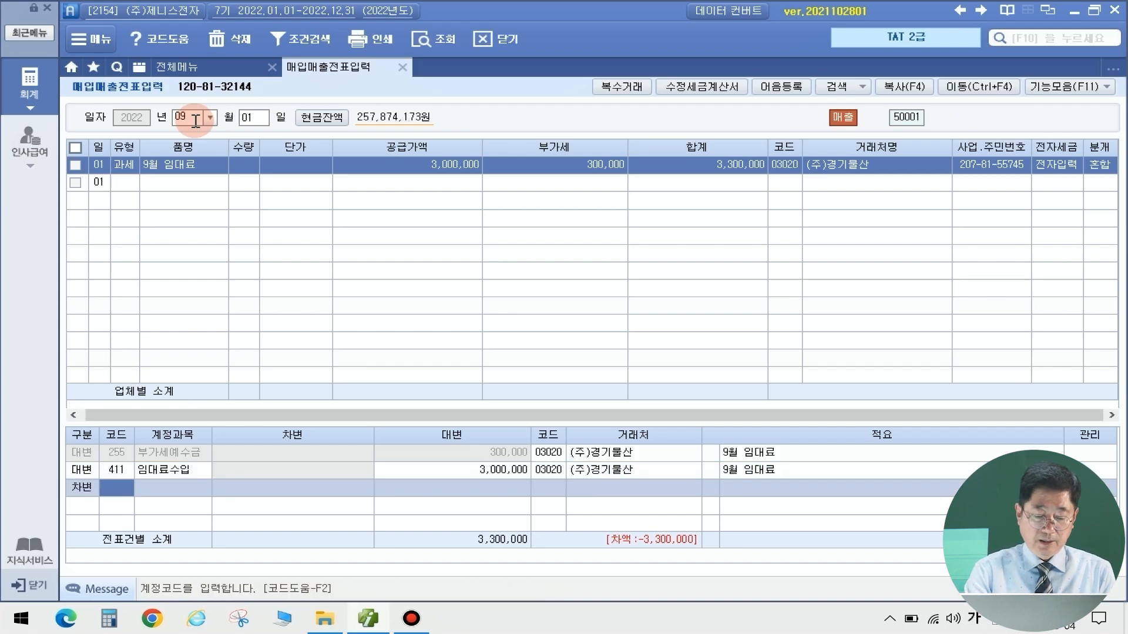
type("103")
key("Return")
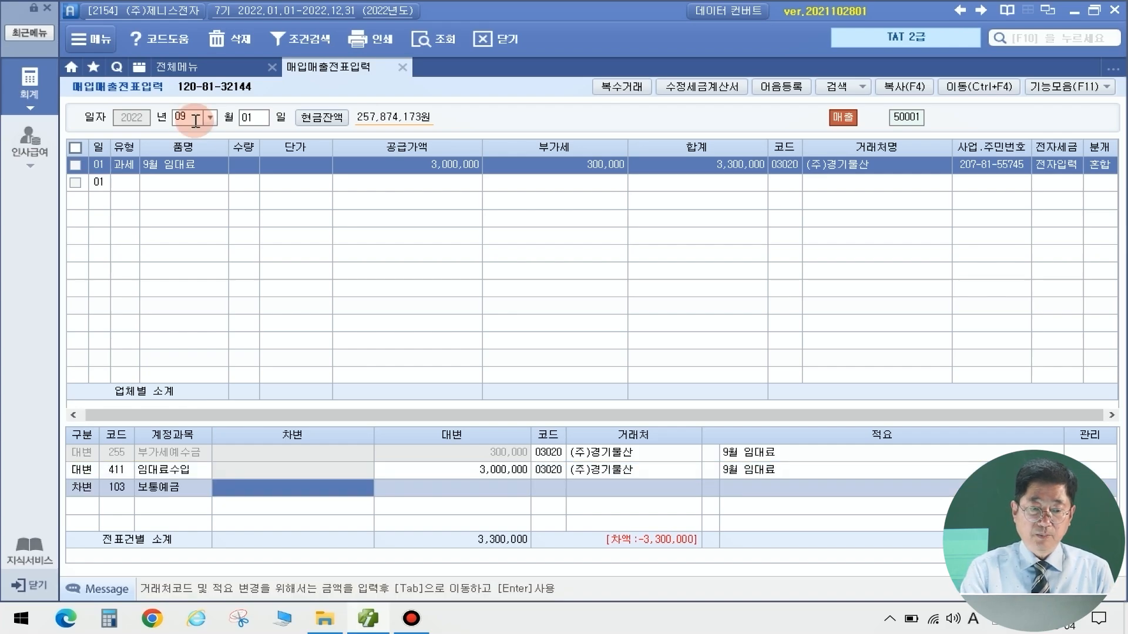
type("3")
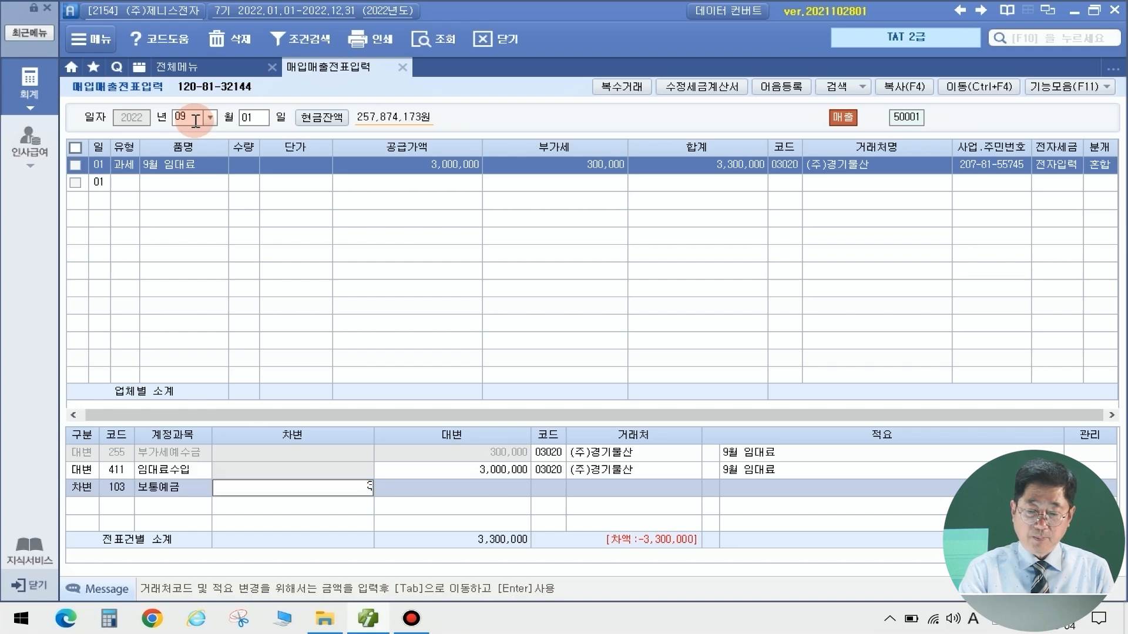
type(",300,000")
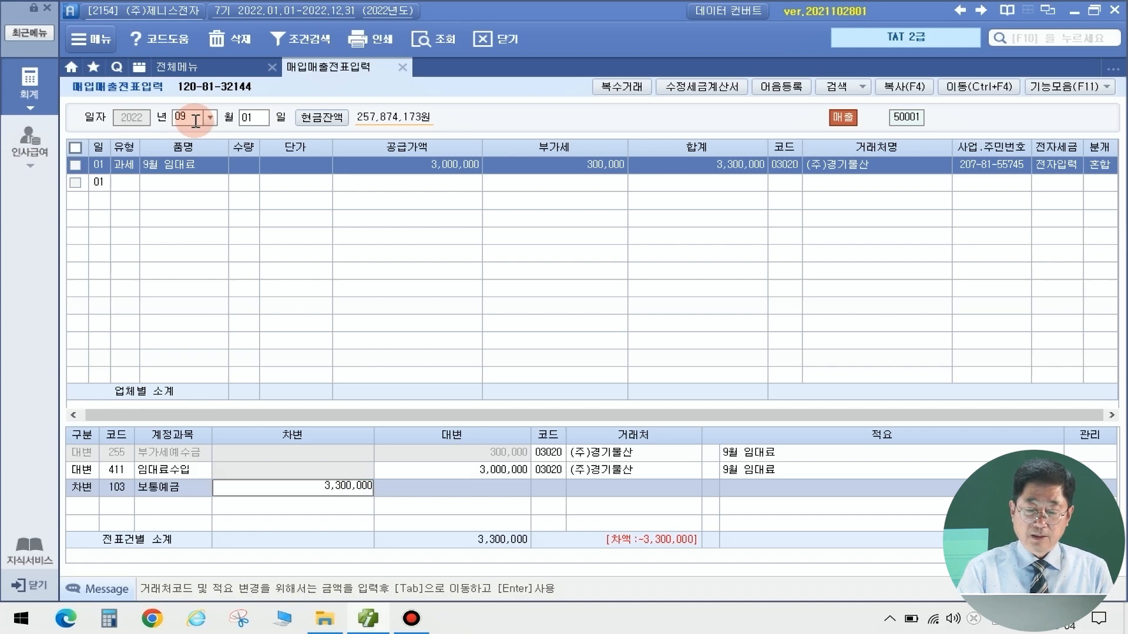
key("Return")
Assign 국민은행(보통) as the counterparty on the 보통예금 debit line
key("Tab")
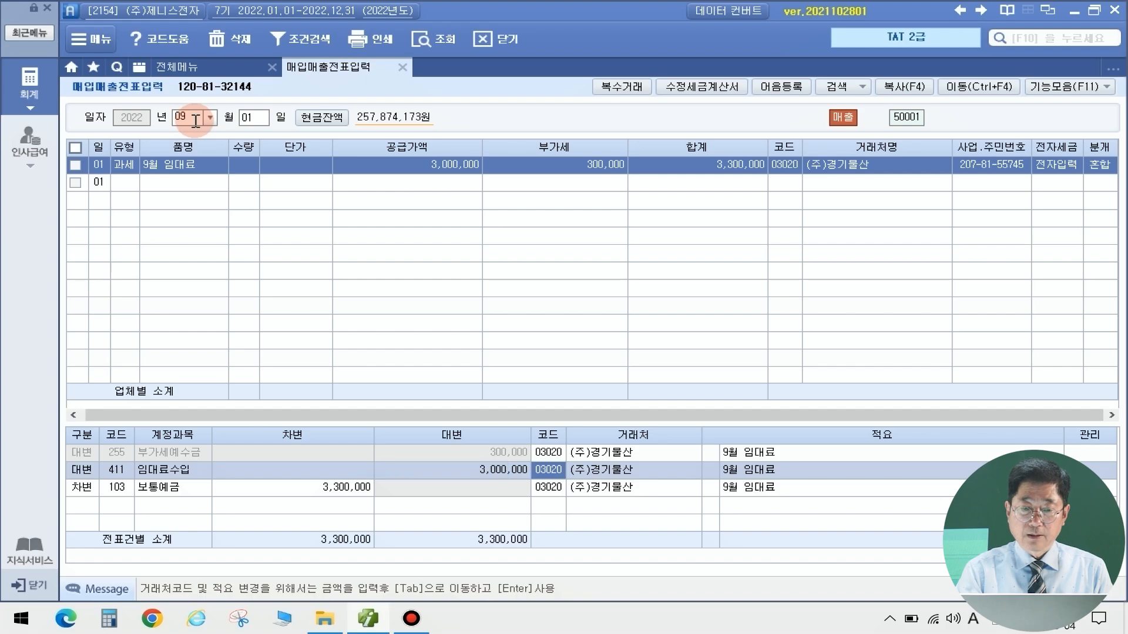
key("Down")
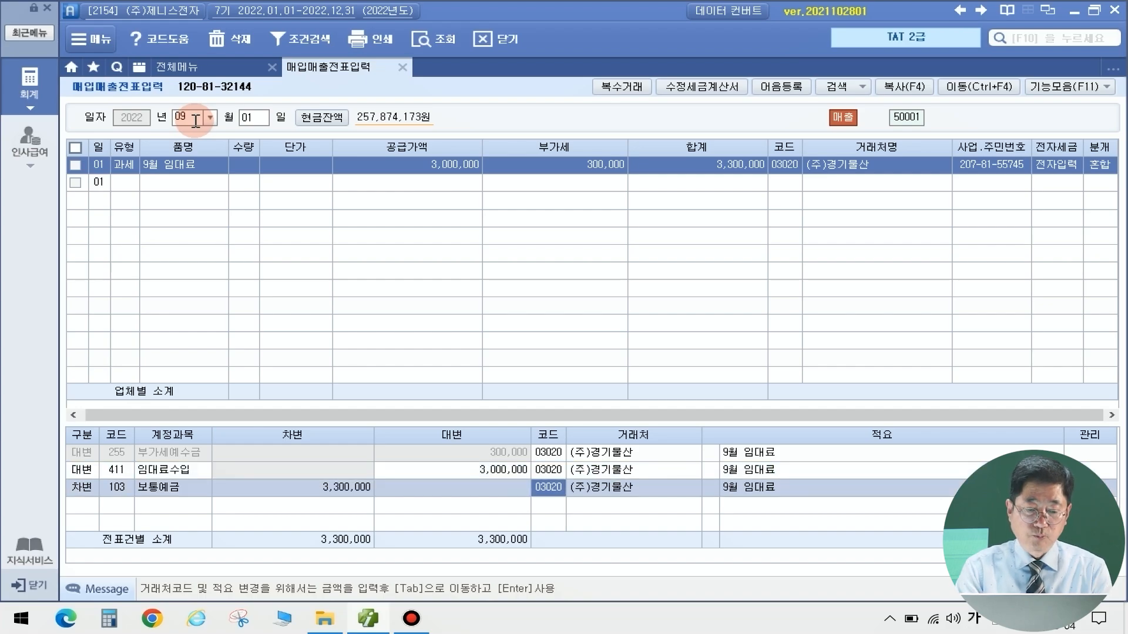
key("F2")
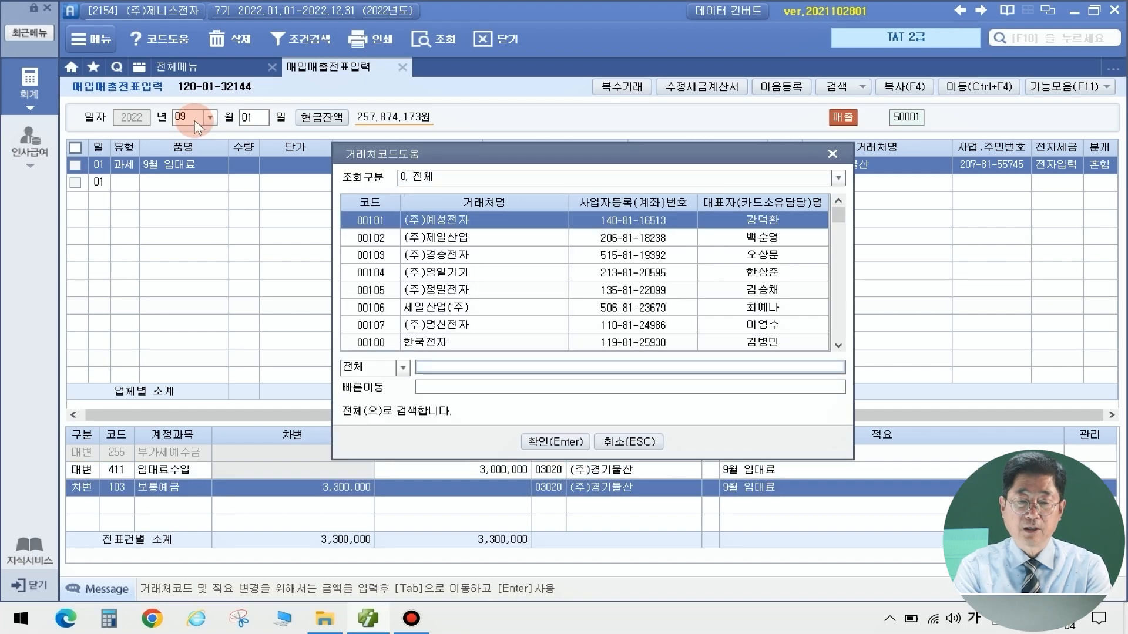
type("국민")
key("Return")
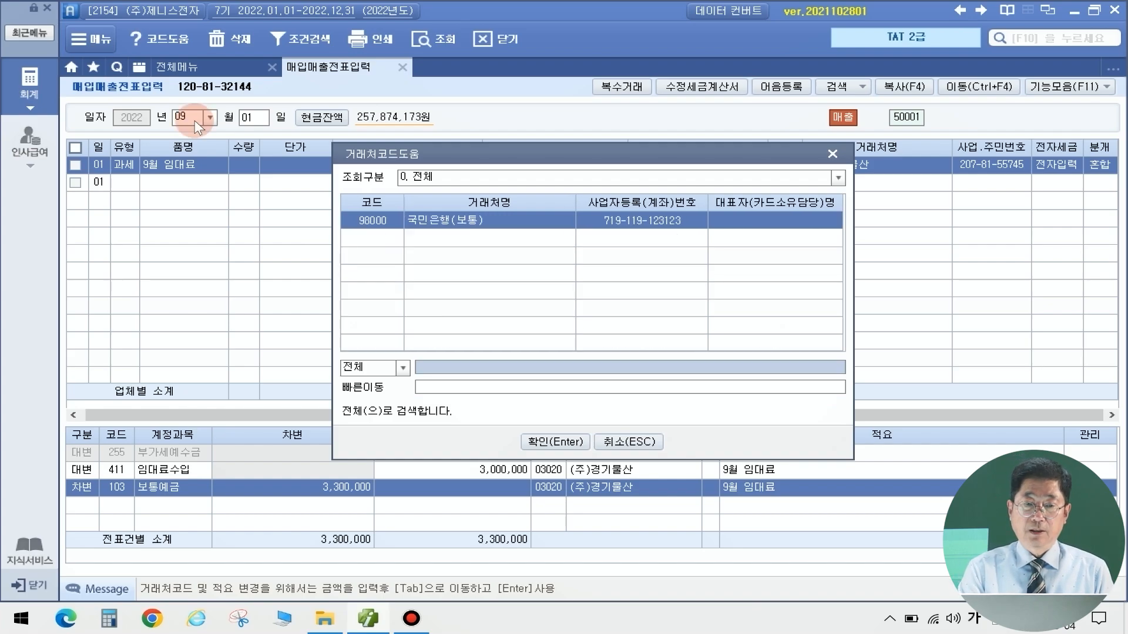
key("Return")
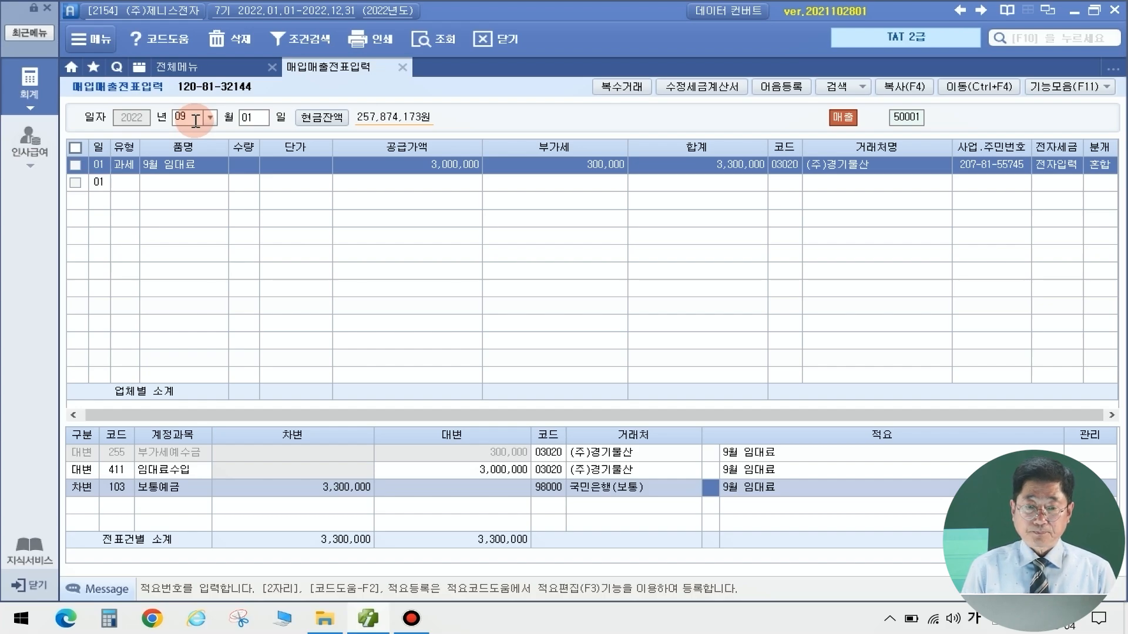
Open 부동산임대공급가액명세서 for the July–September period
left_click(207, 63)
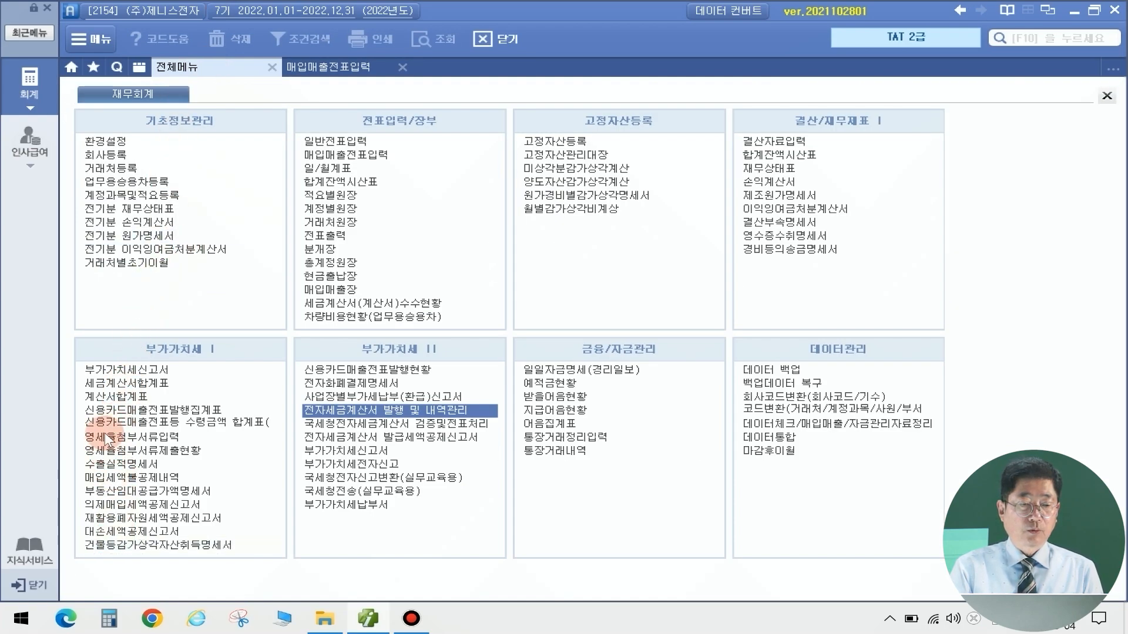
left_click(125, 491)
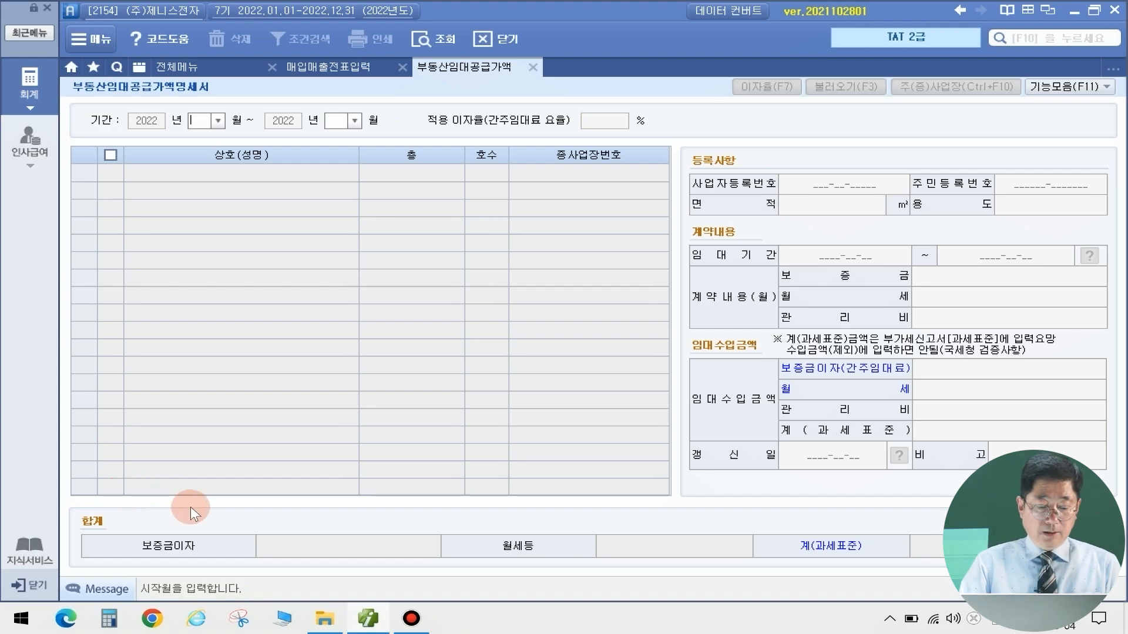
type("07")
key("Return")
type("09")
key("Return")
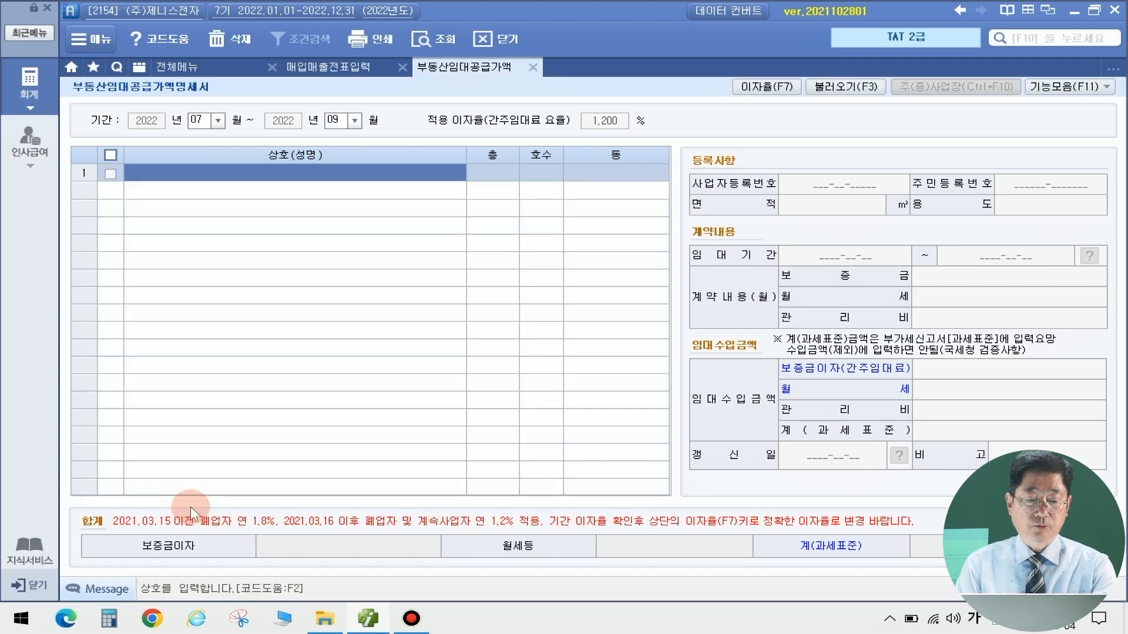
Set tenant (주)경기물산 on floor 3, unit 301, in 구로동
key("F2")
type("경")
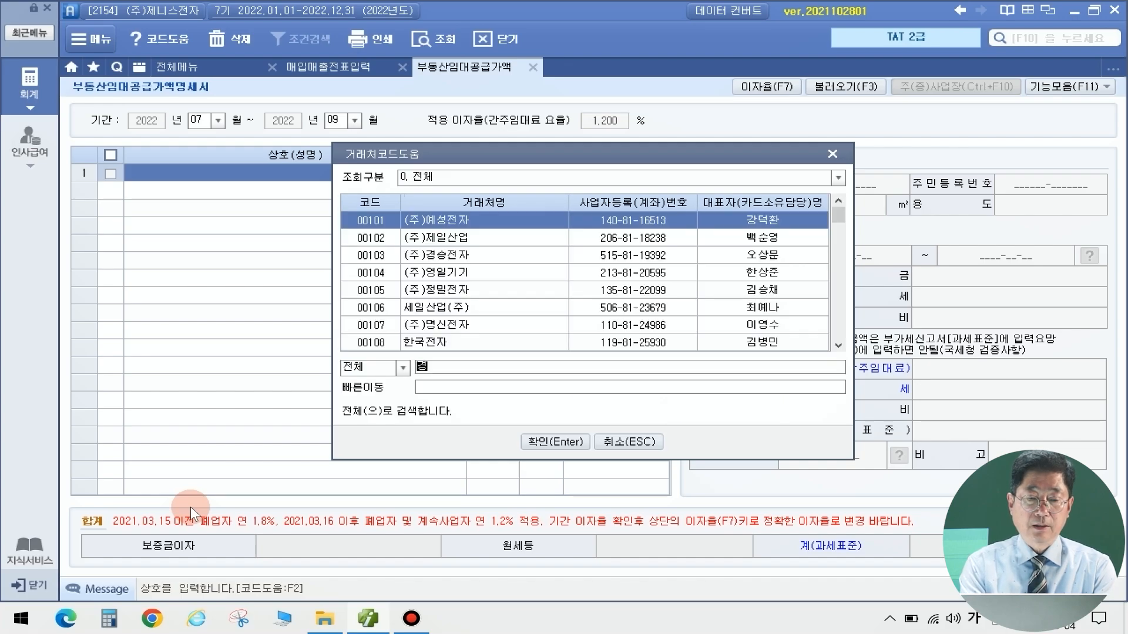
type("기물산")
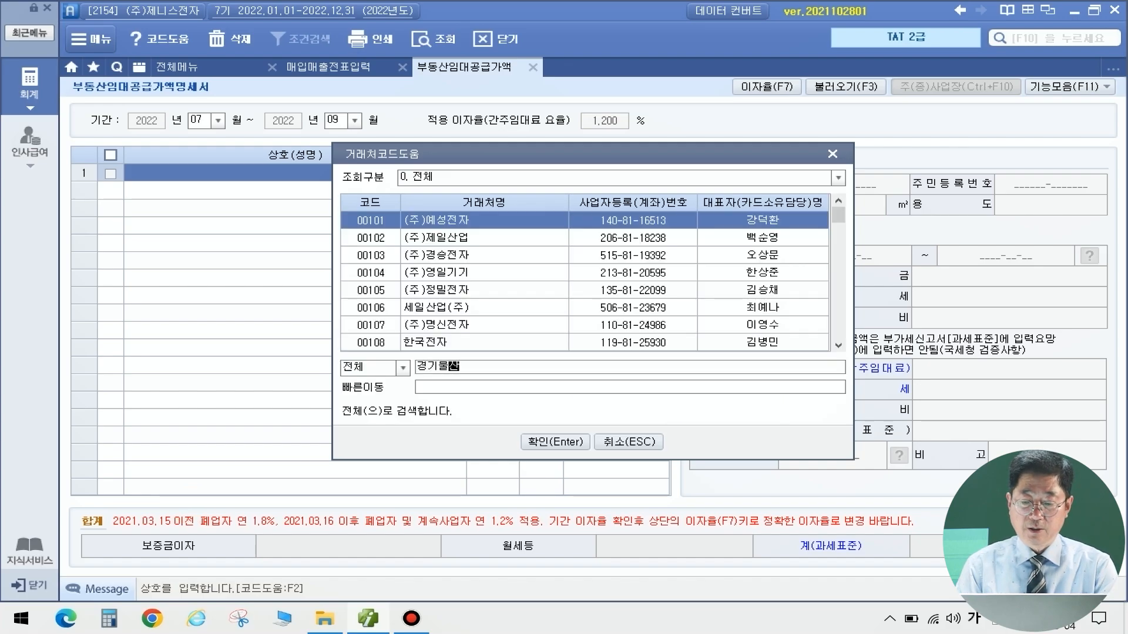
key("Return")
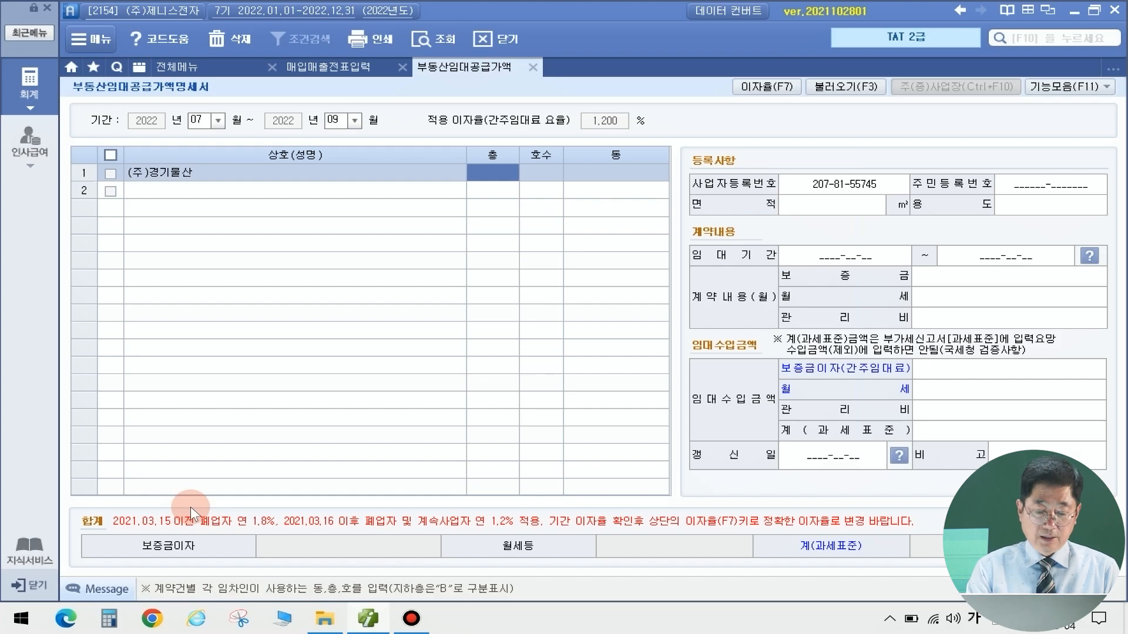
type("3")
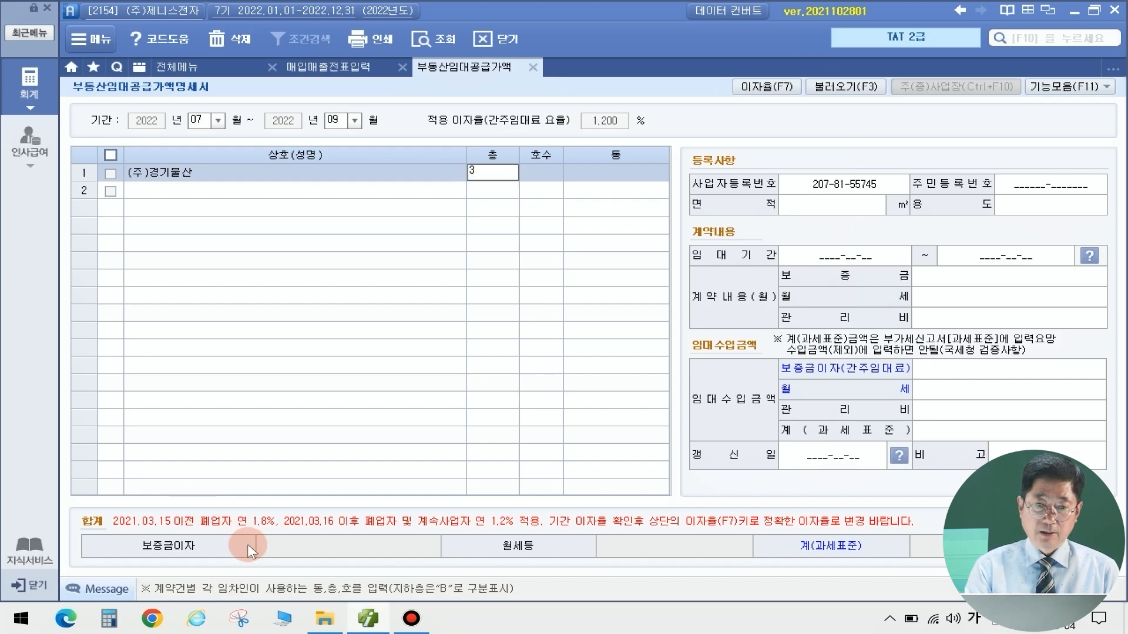
key("Return")
type("301")
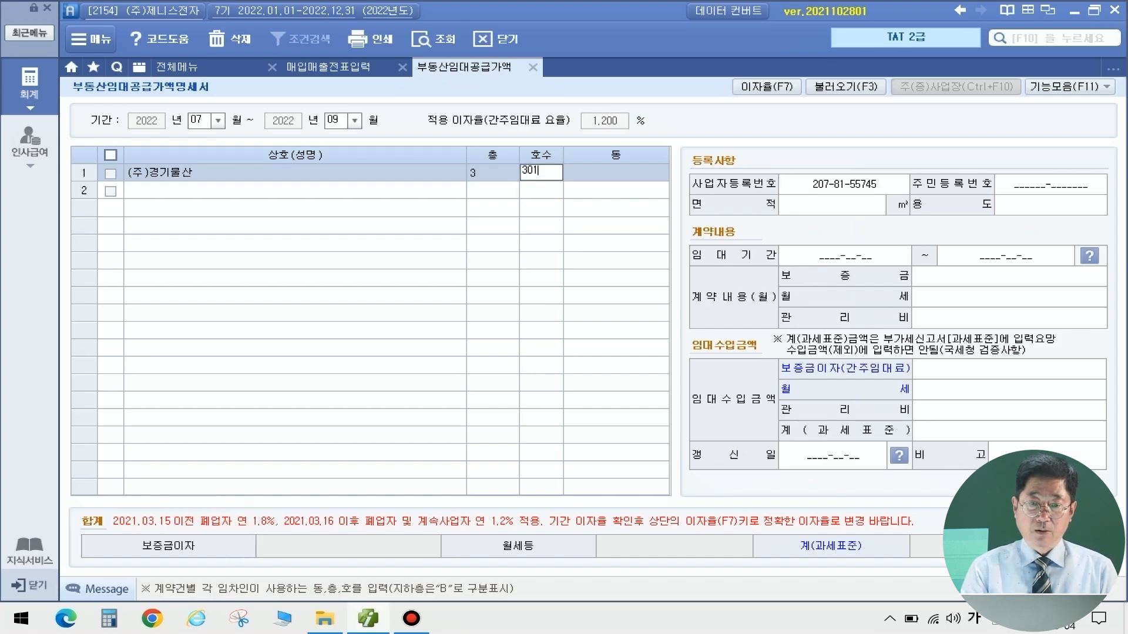
key("Return")
type("굴")
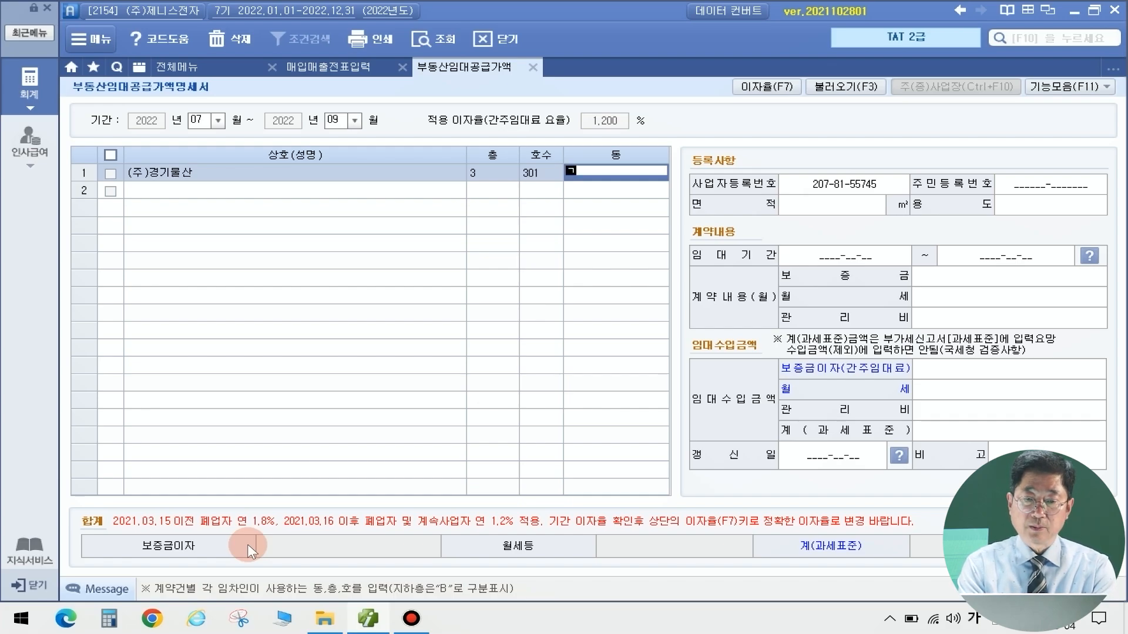
type("로동")
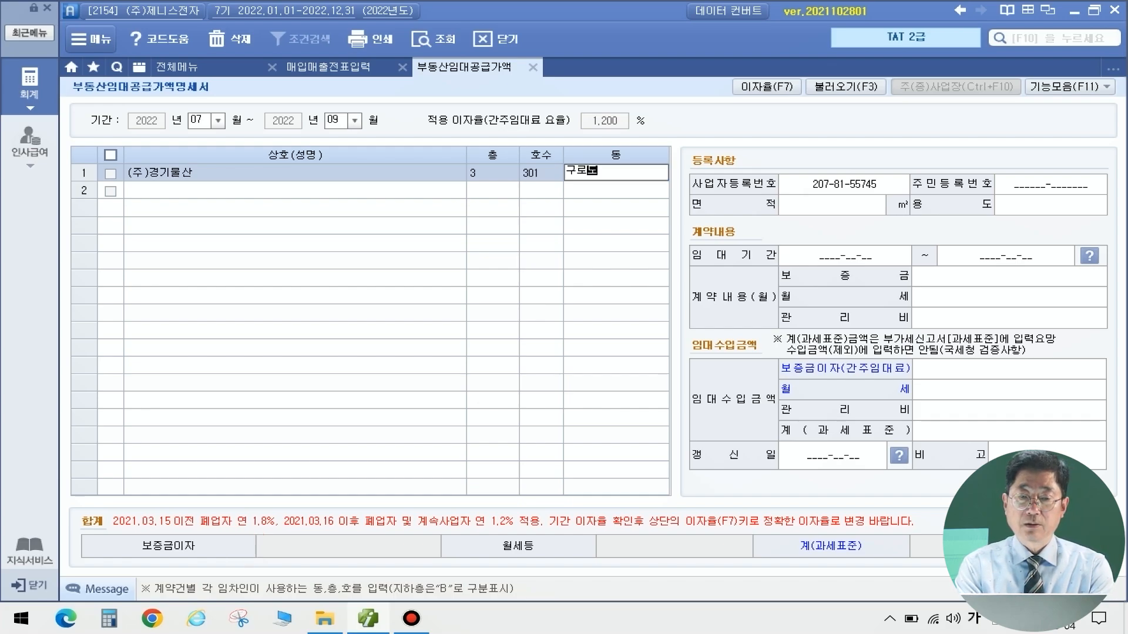
key("Return")
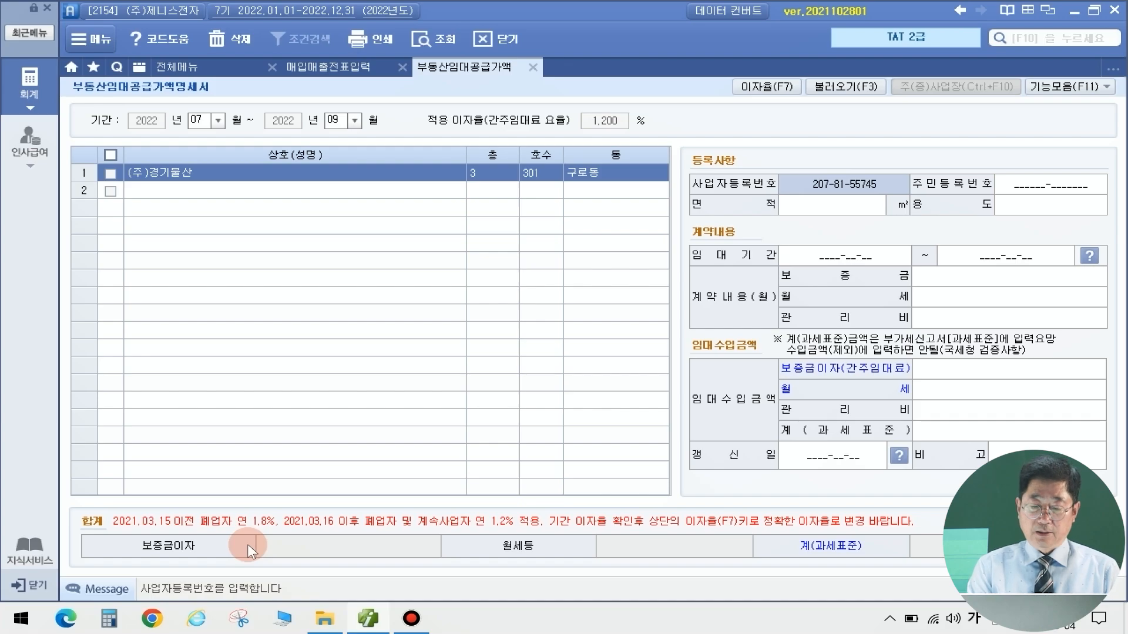
Enter 130㎡ 사무실 use with a lease from 2022-09-01 to 2024-08-31
key("Return")
key("Return")
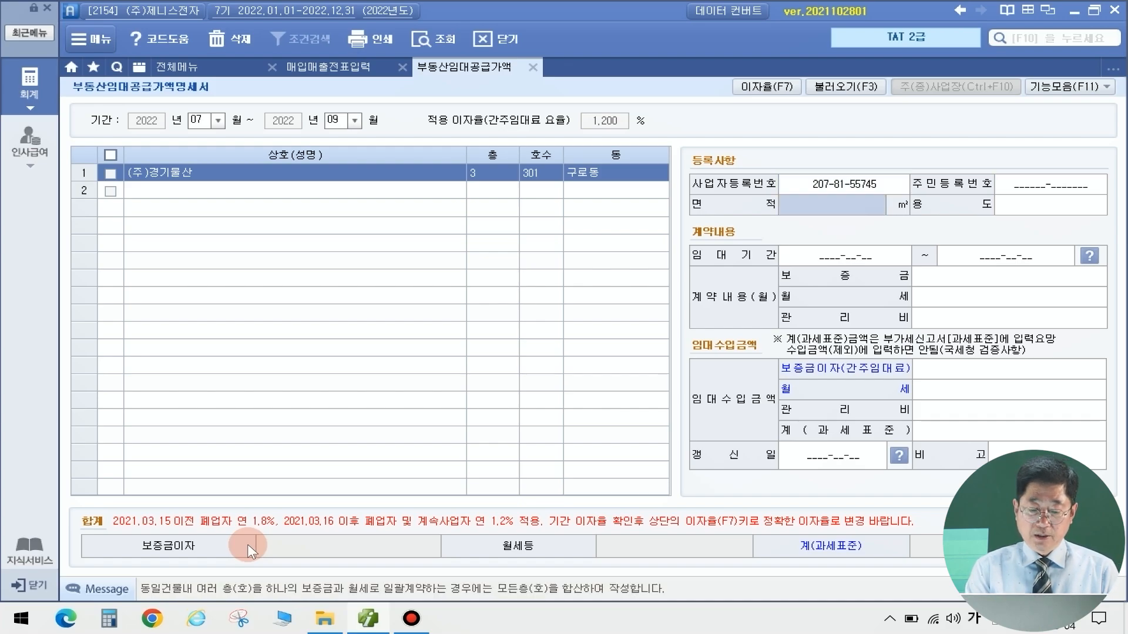
type("130")
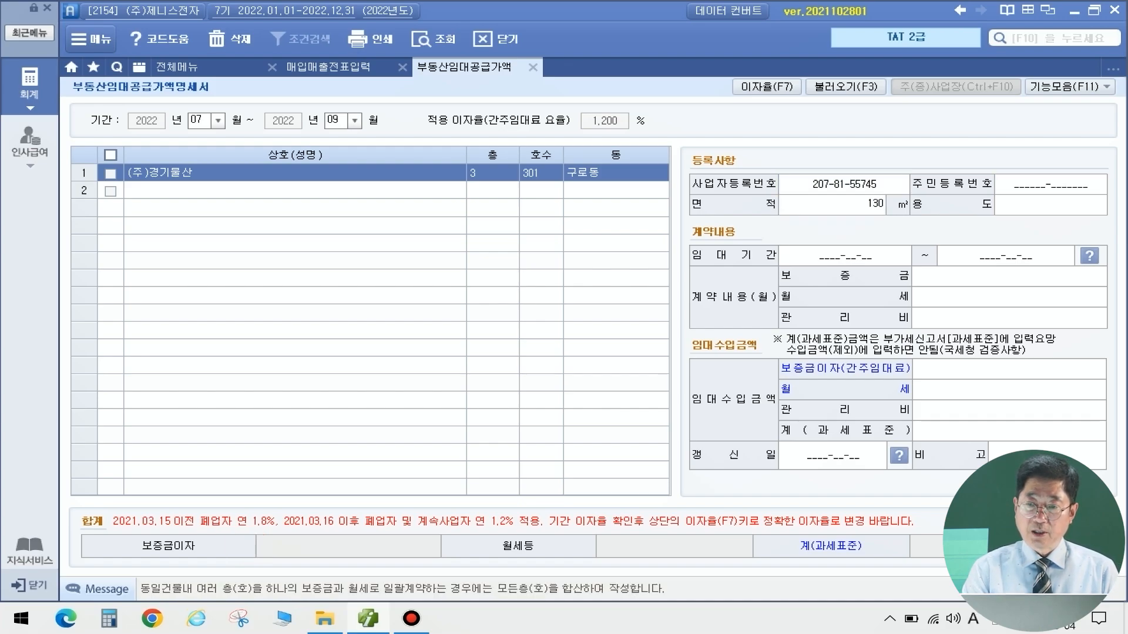
key("Return")
type("사무실")
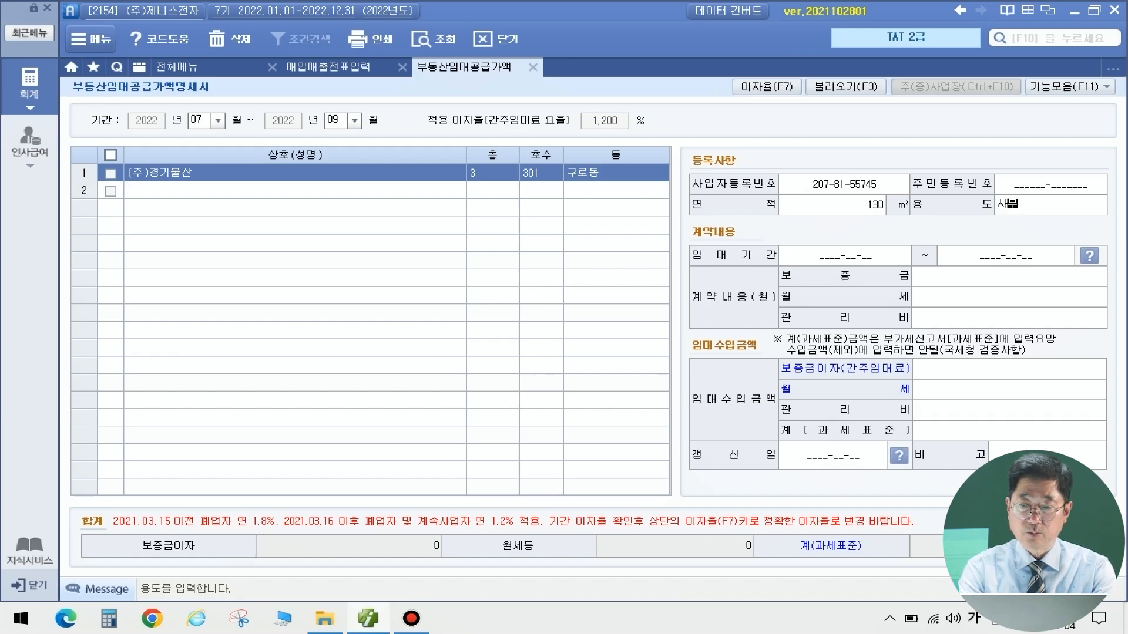
key("Return")
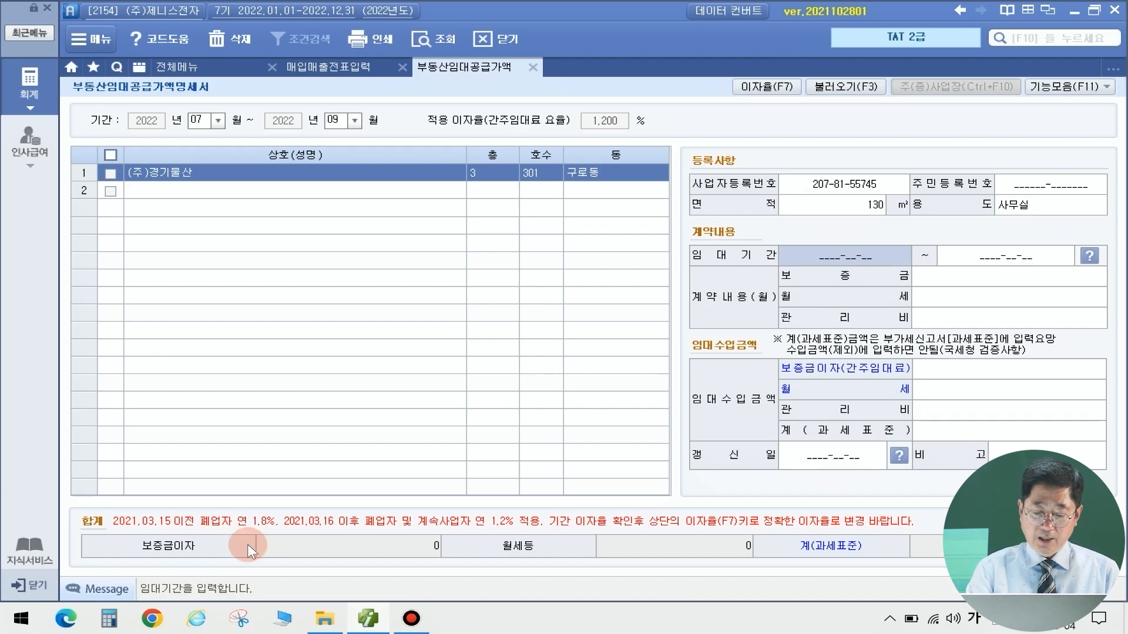
type("20220901")
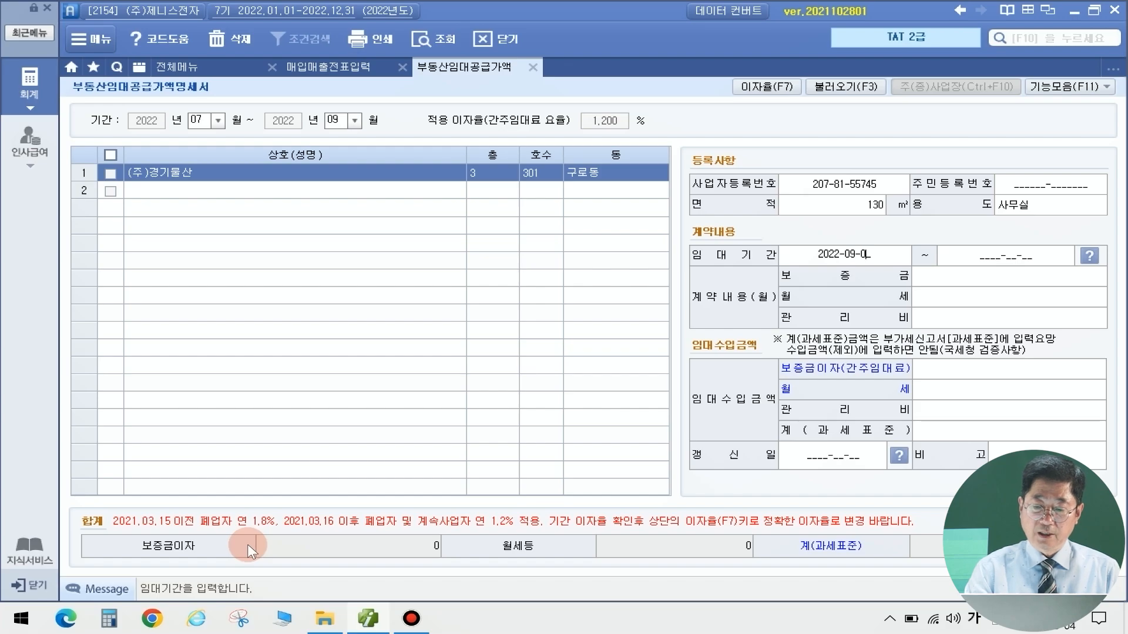
key("Return")
type("2024-")
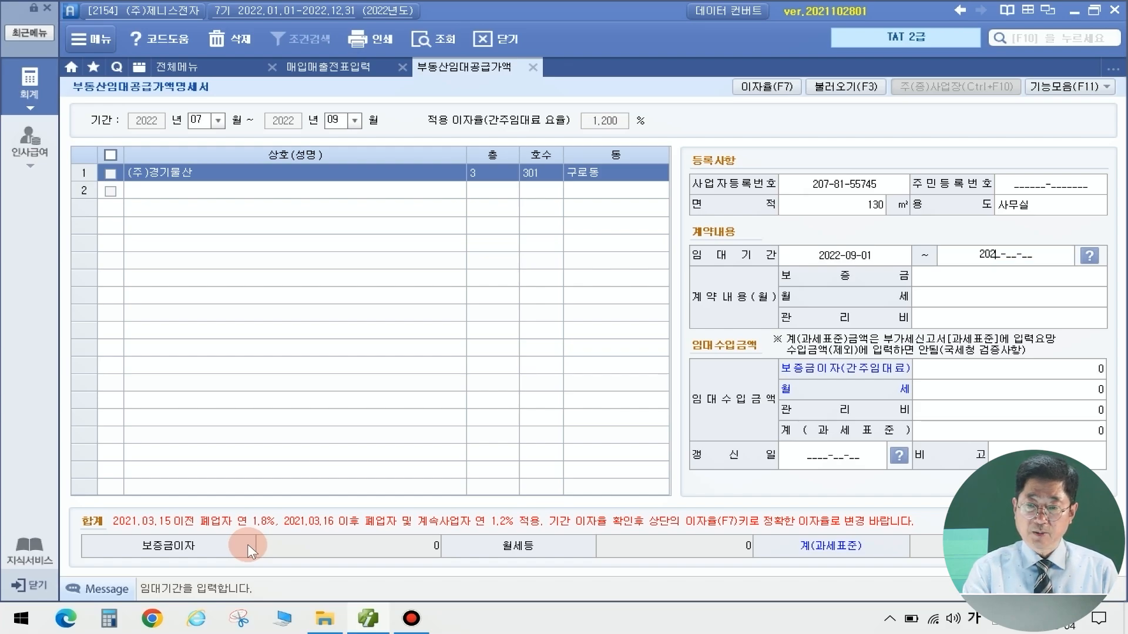
type("08-")
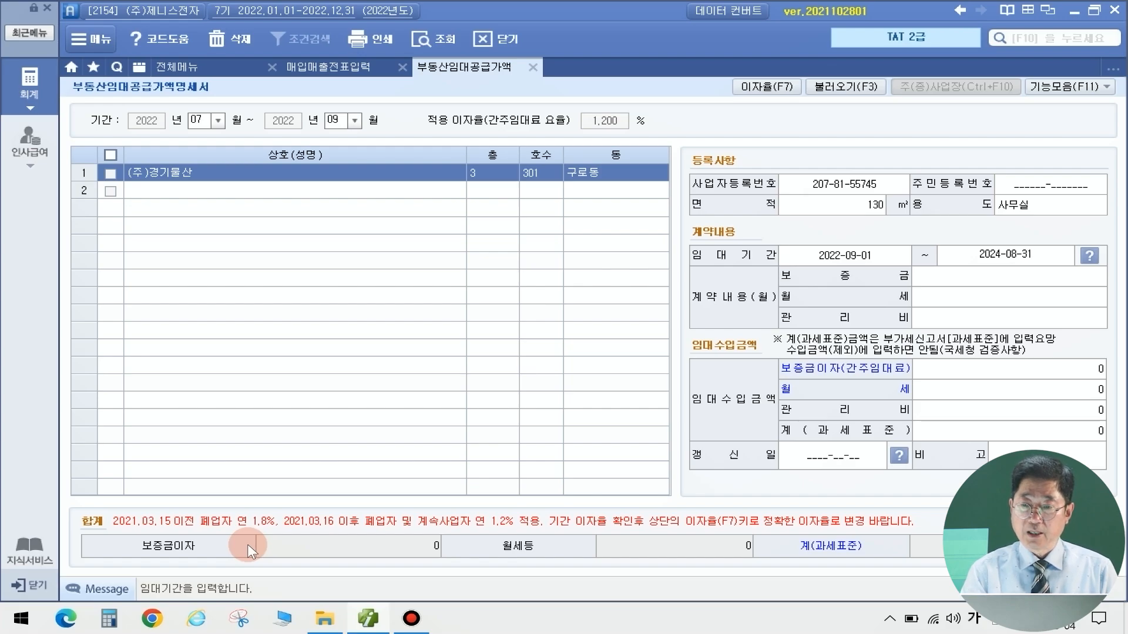
type("31")
key("Return")
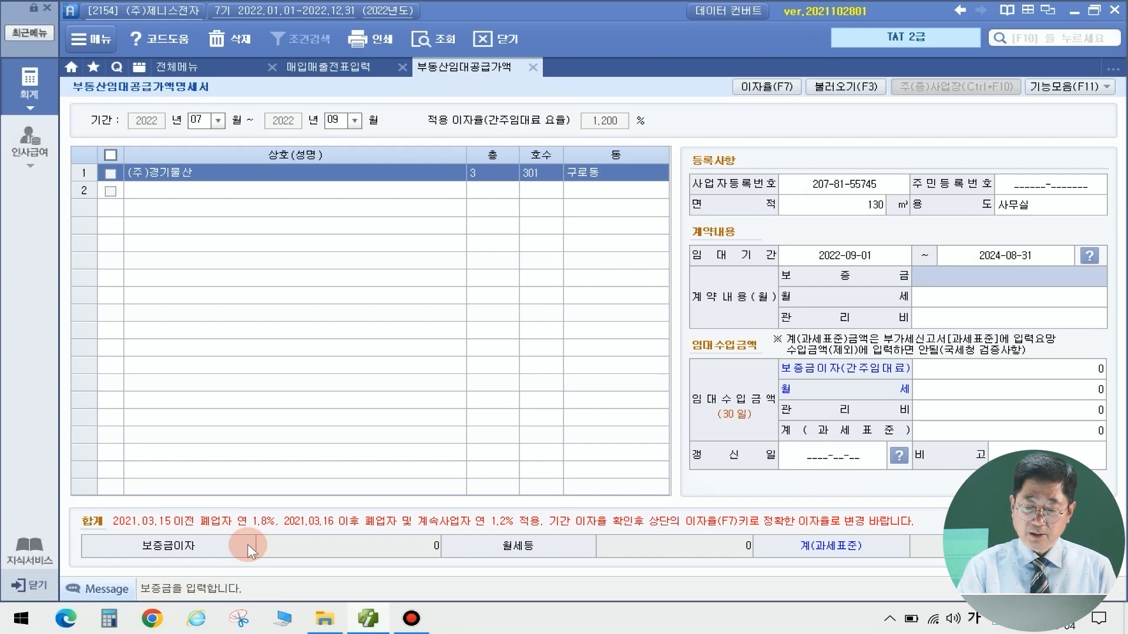
Enter 200,000,000 deposit and 3,000,000 rent, verify 197,260 interest, then close the statement
type("200000000")
key("Return")
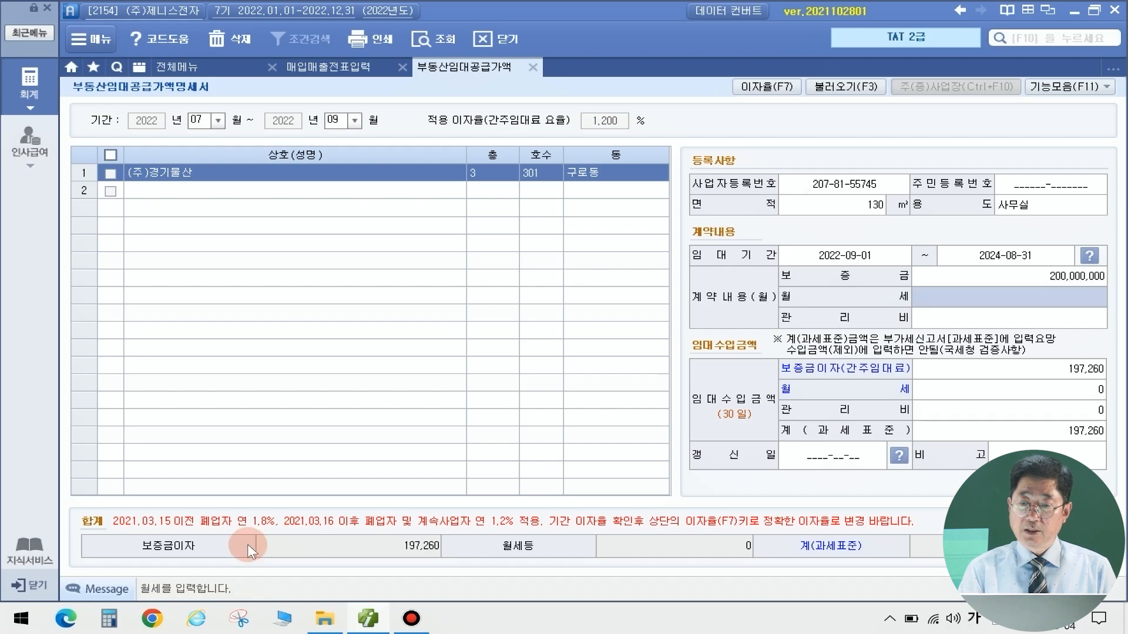
type("3,000")
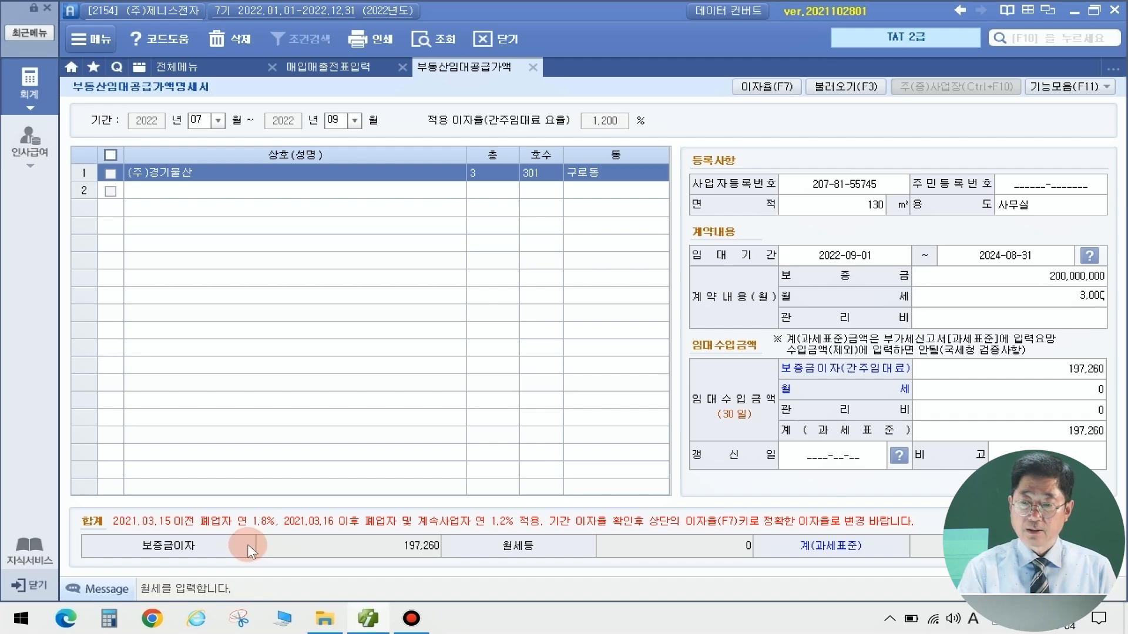
type(",000")
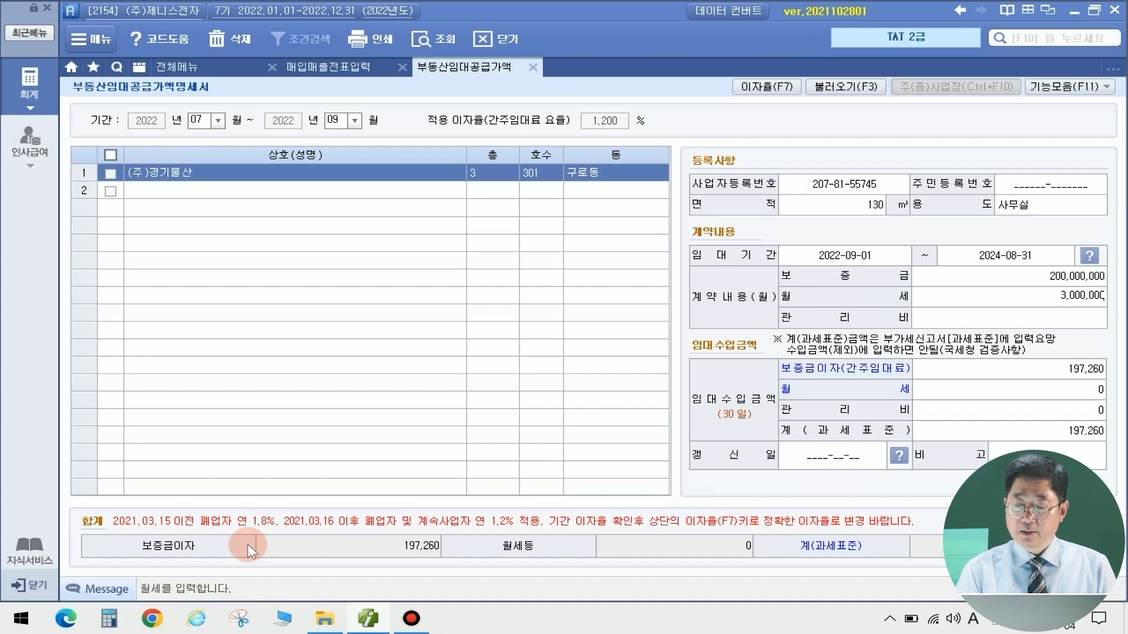
key("Return")
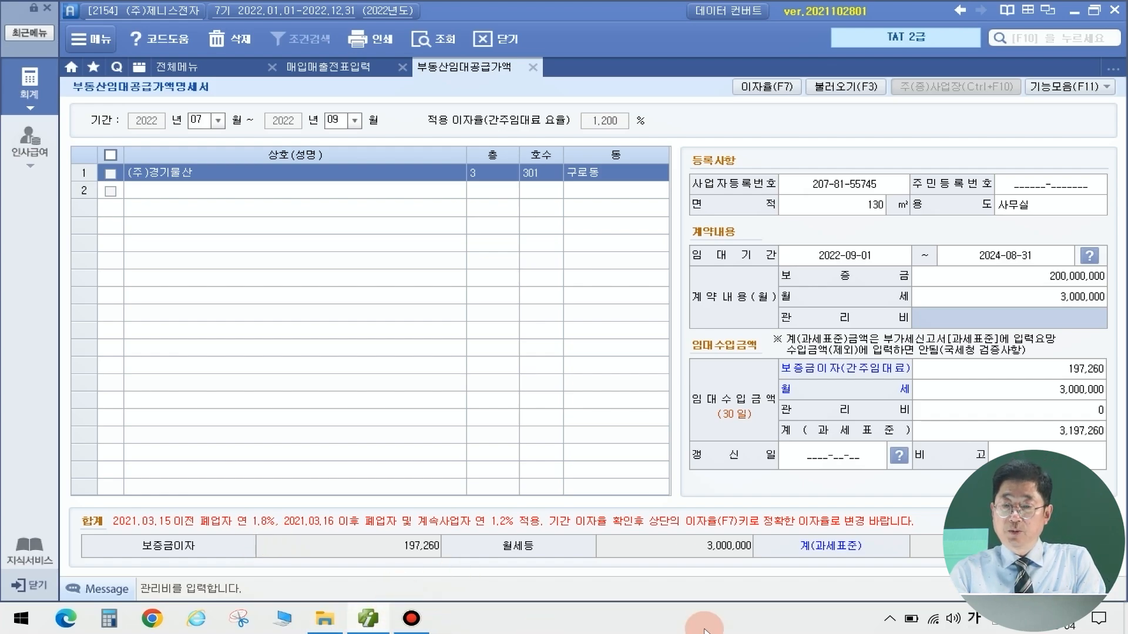
left_click(973, 619)
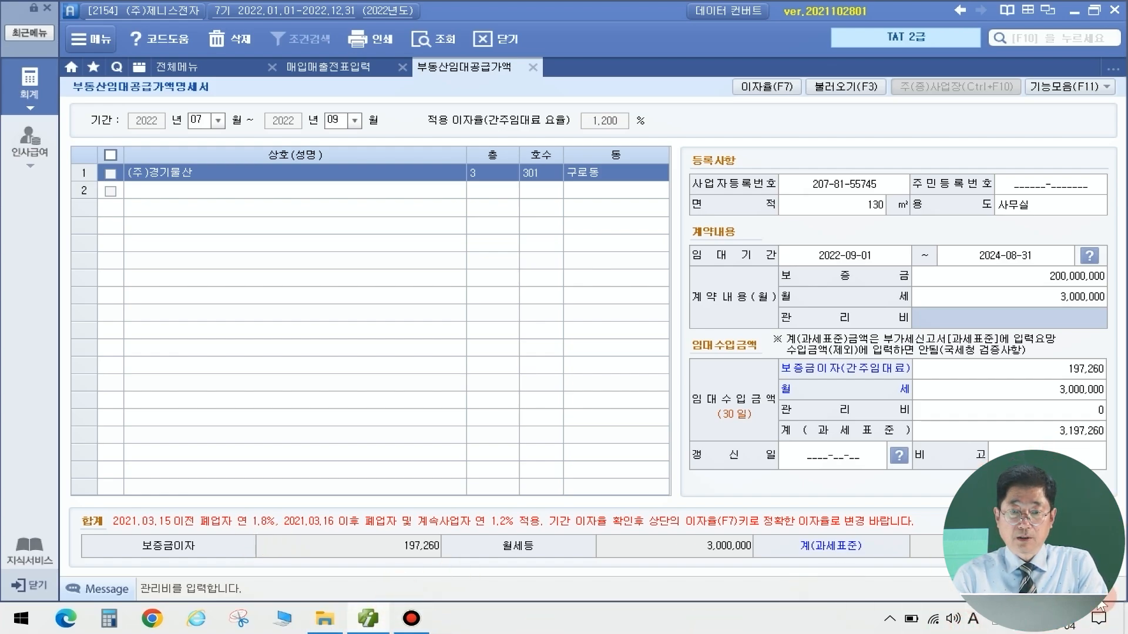
left_click(1070, 370)
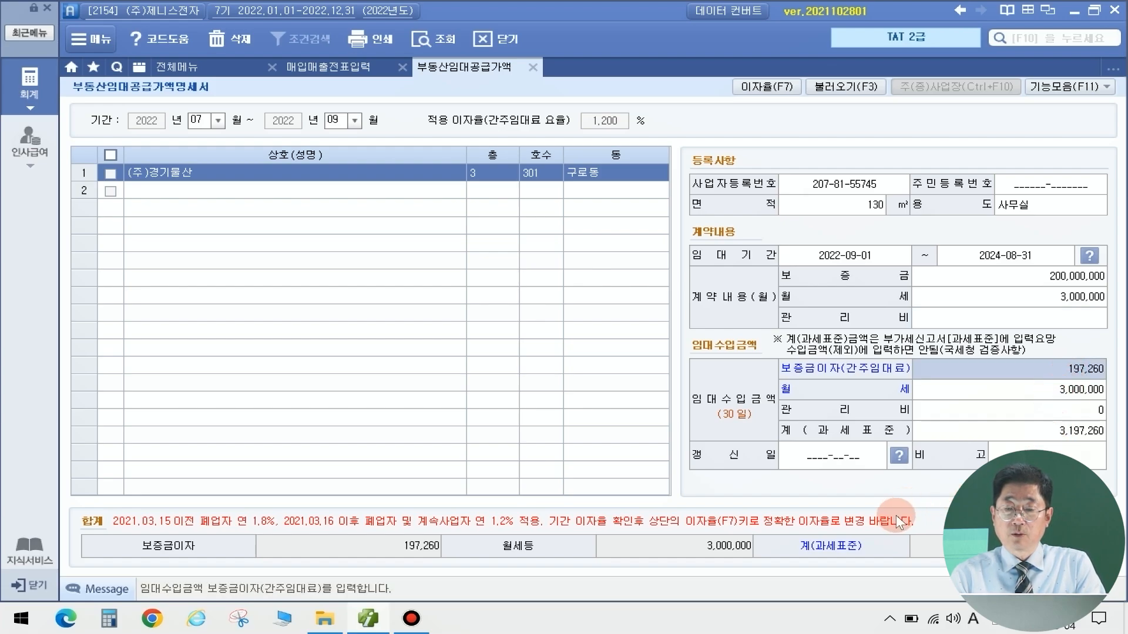
left_click(533, 67)
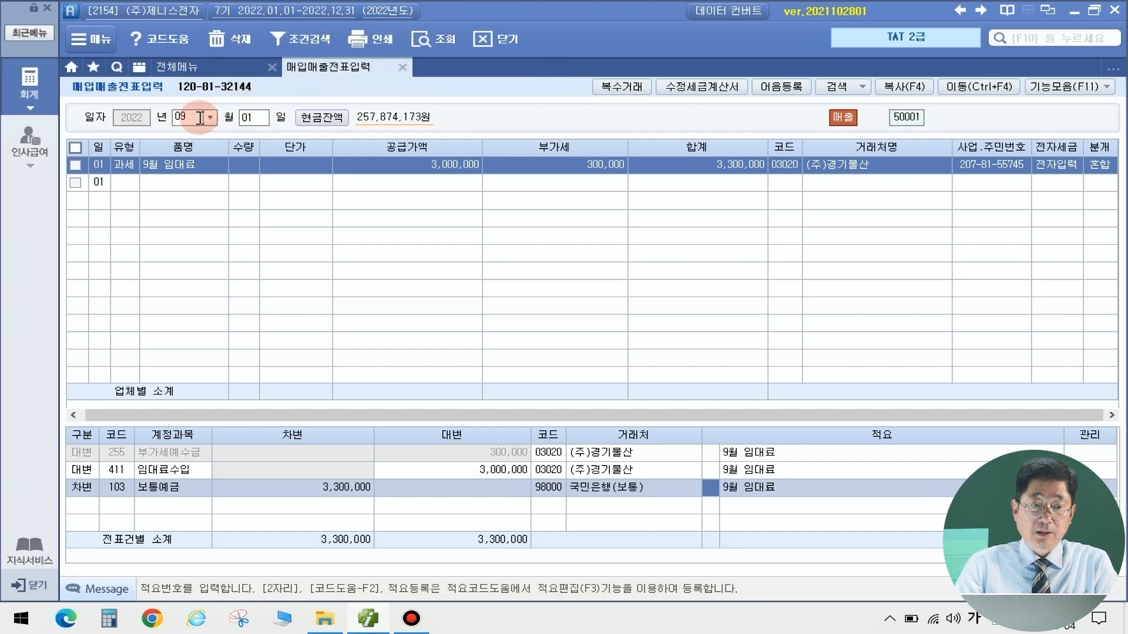
Start a 09/30 건별 (14) sale line with item name 간주임대료
left_click(252, 116)
type("30")
key("Return")
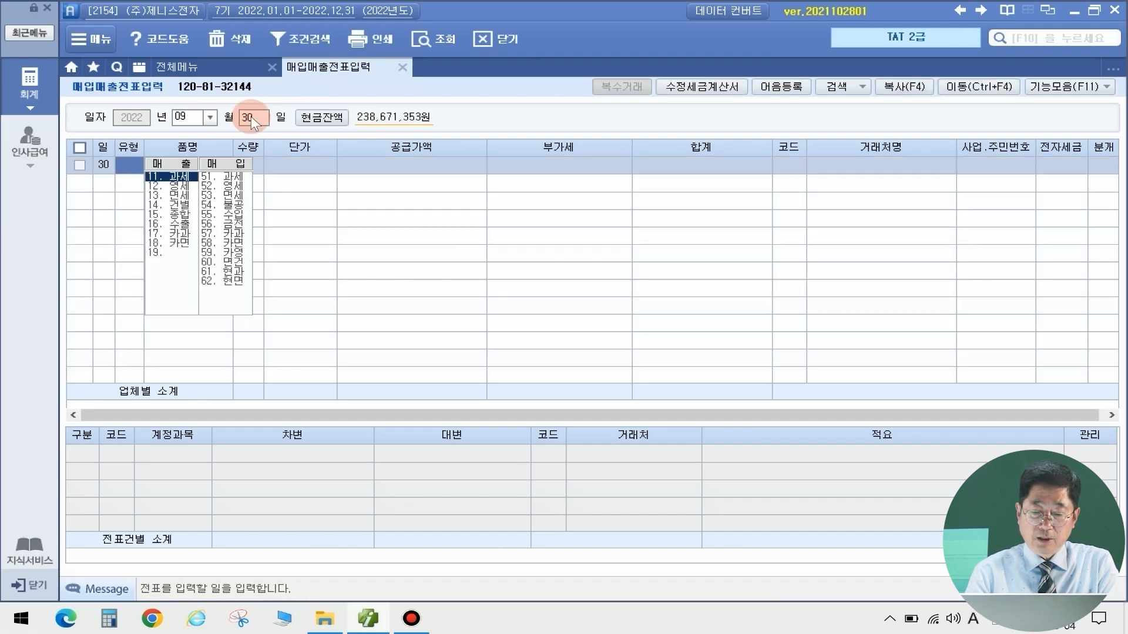
type("14")
key("Return")
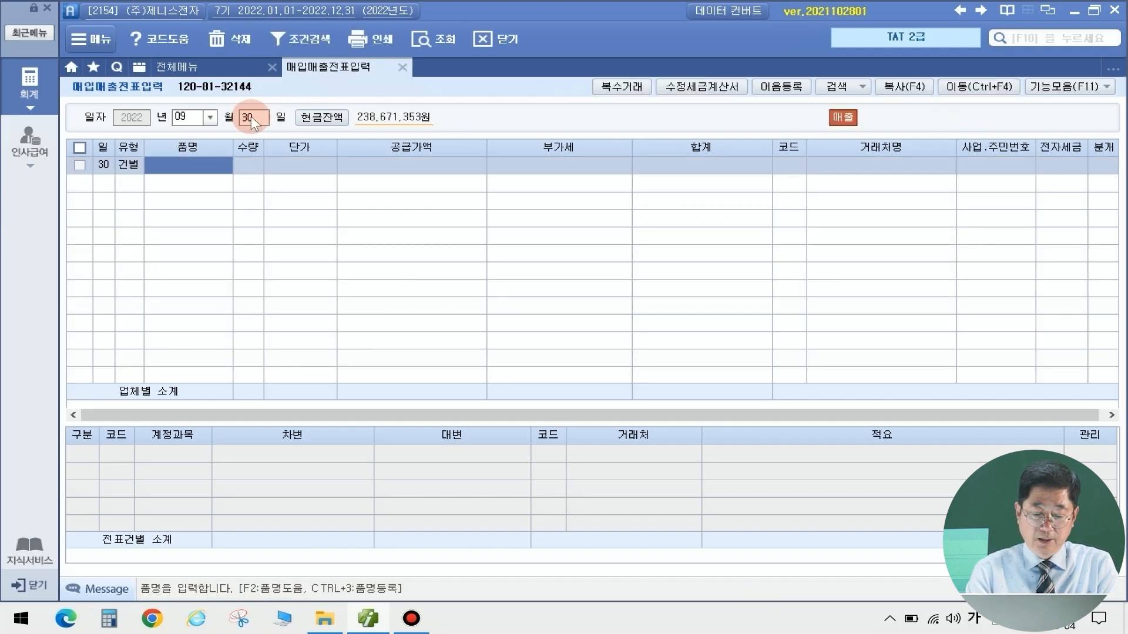
type("간주")
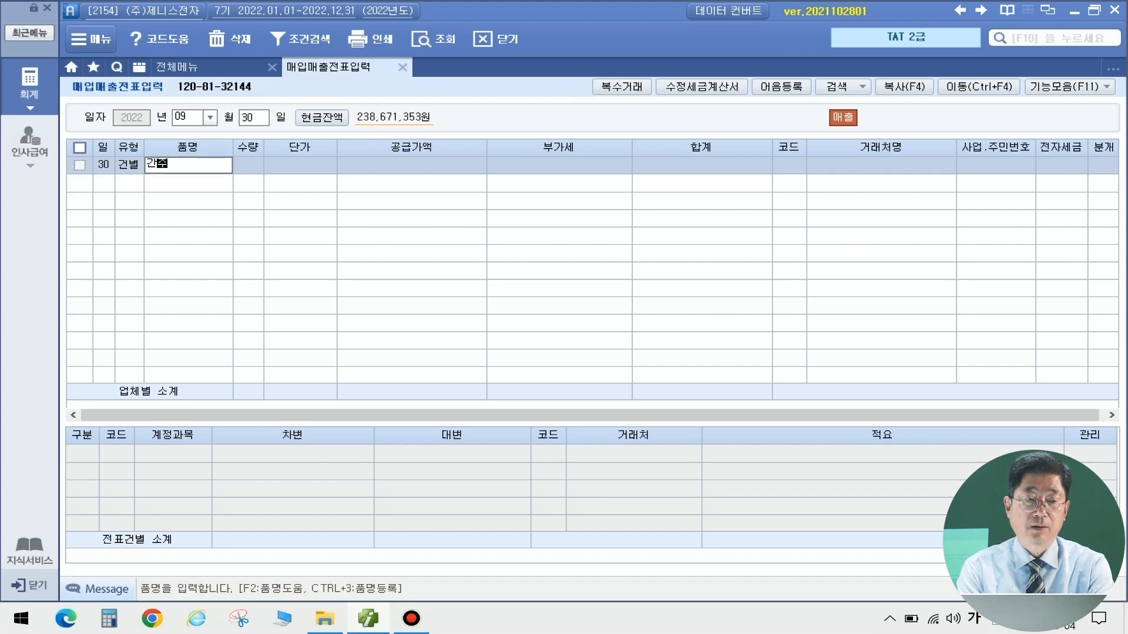
type("임ㄷㅐ료")
key("Return")
key("Return")
key("Return")
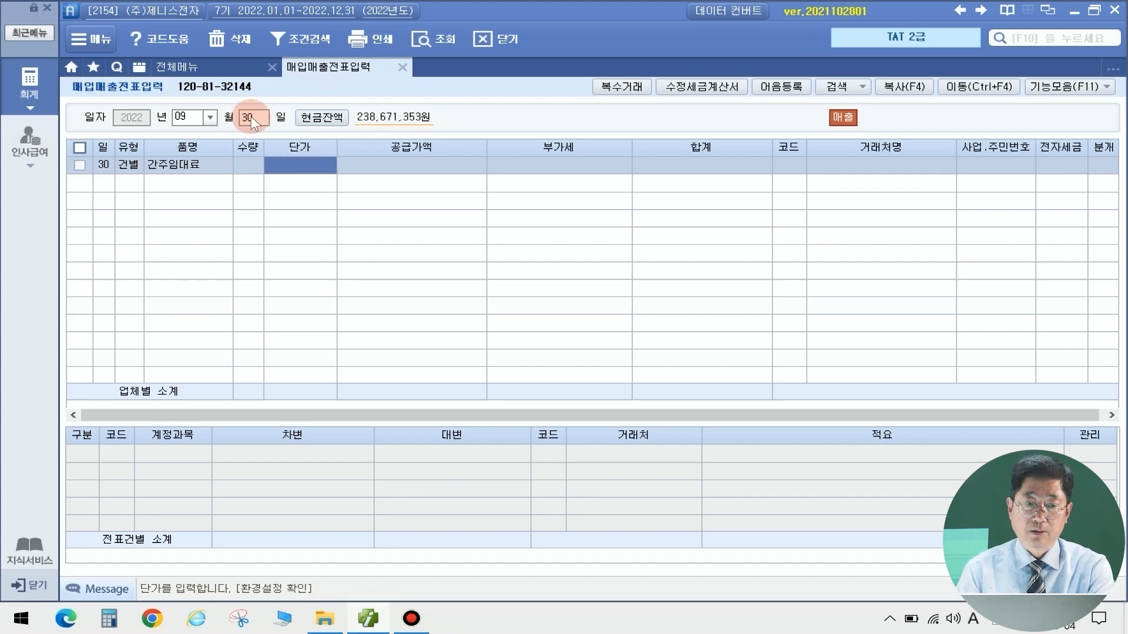
Enter 197,260 supply and 19,726 VAT, and set the journal type to 혼합
type("197")
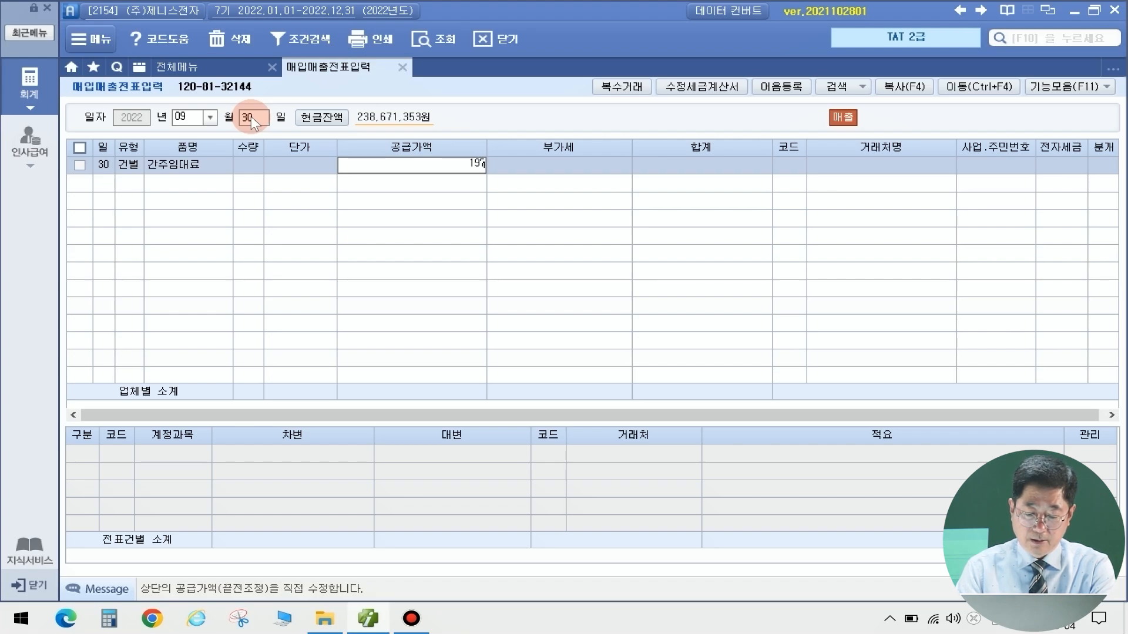
type(",260")
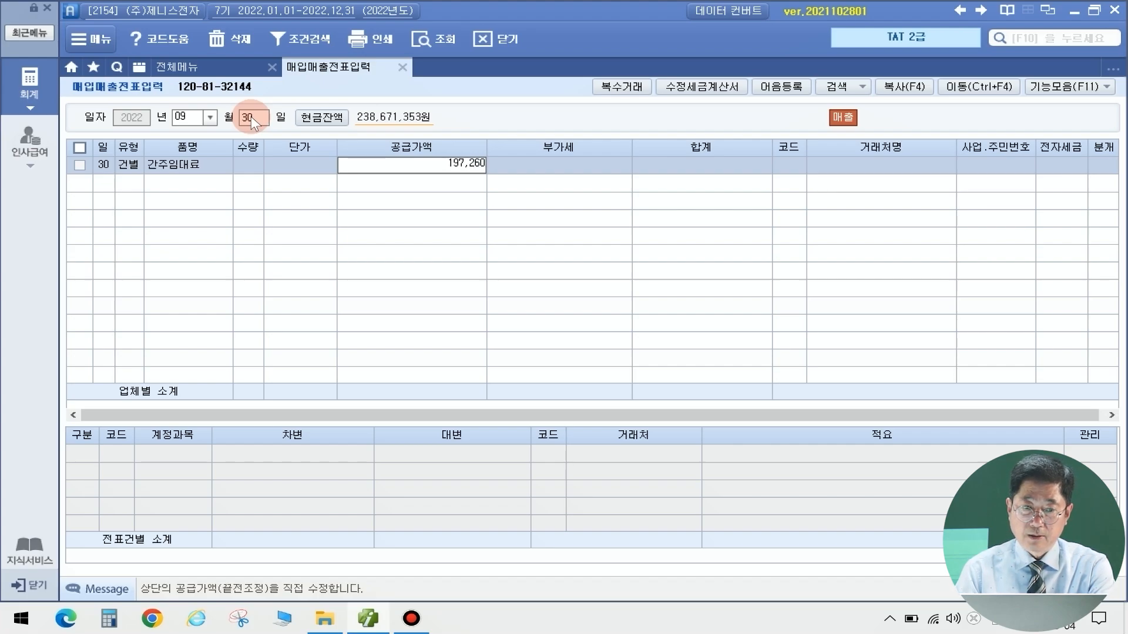
key("Return")
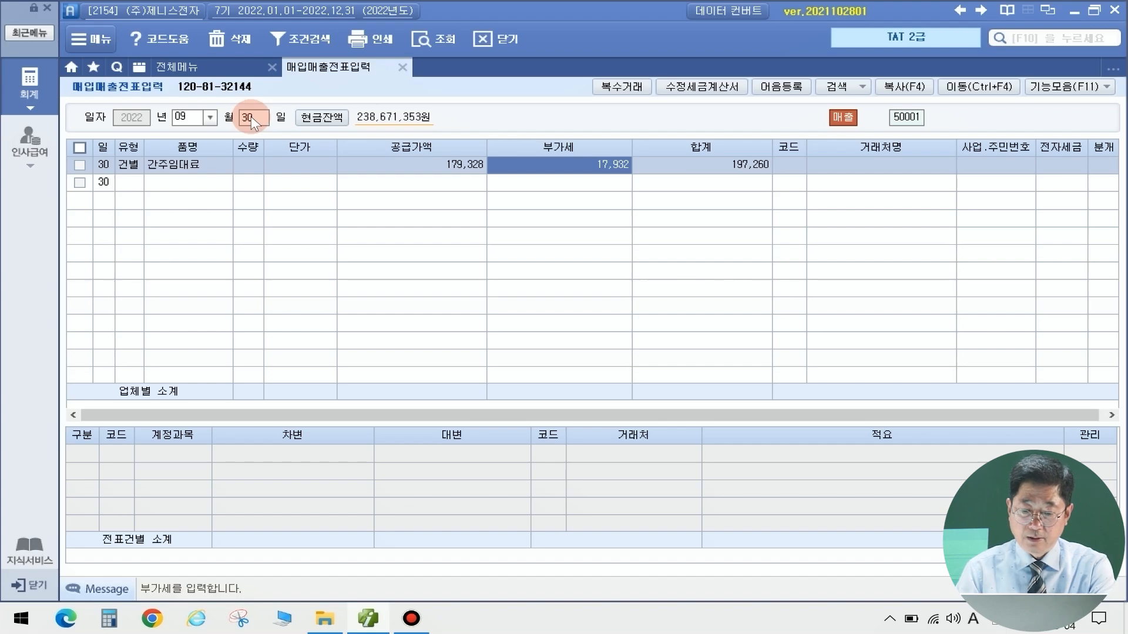
key("Left")
type("197")
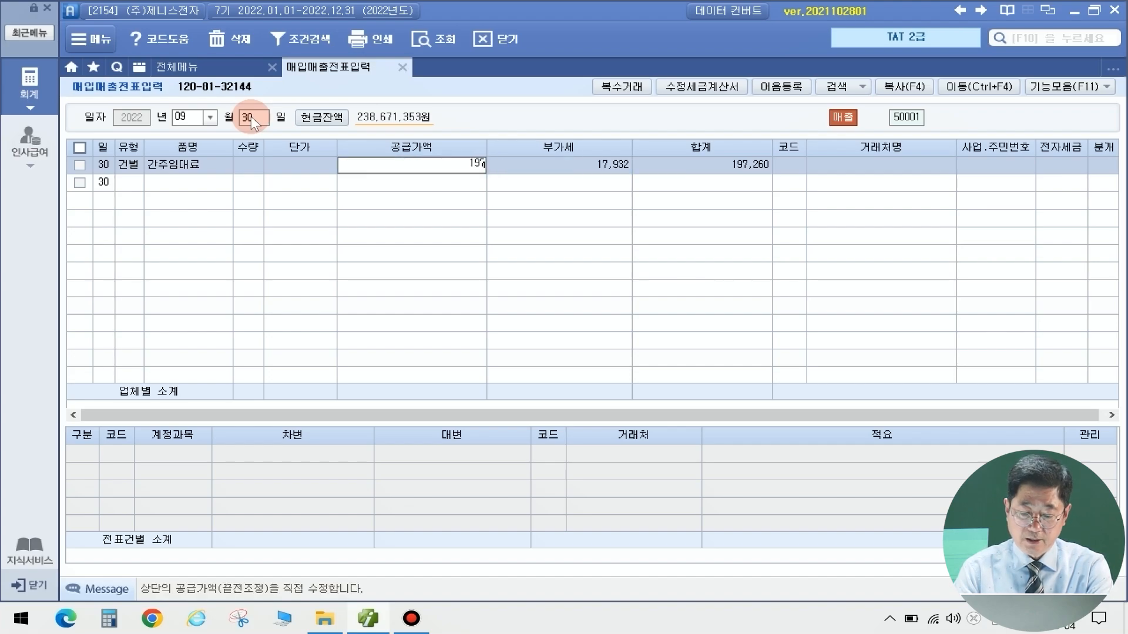
type(",260")
key("Return")
type("19,726")
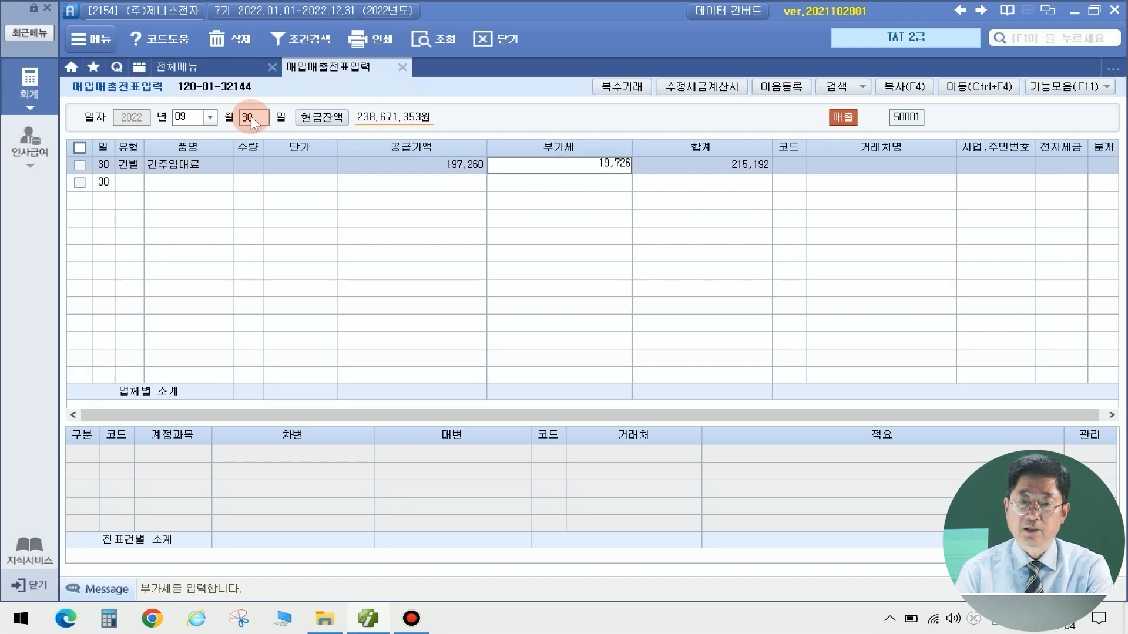
key("Return")
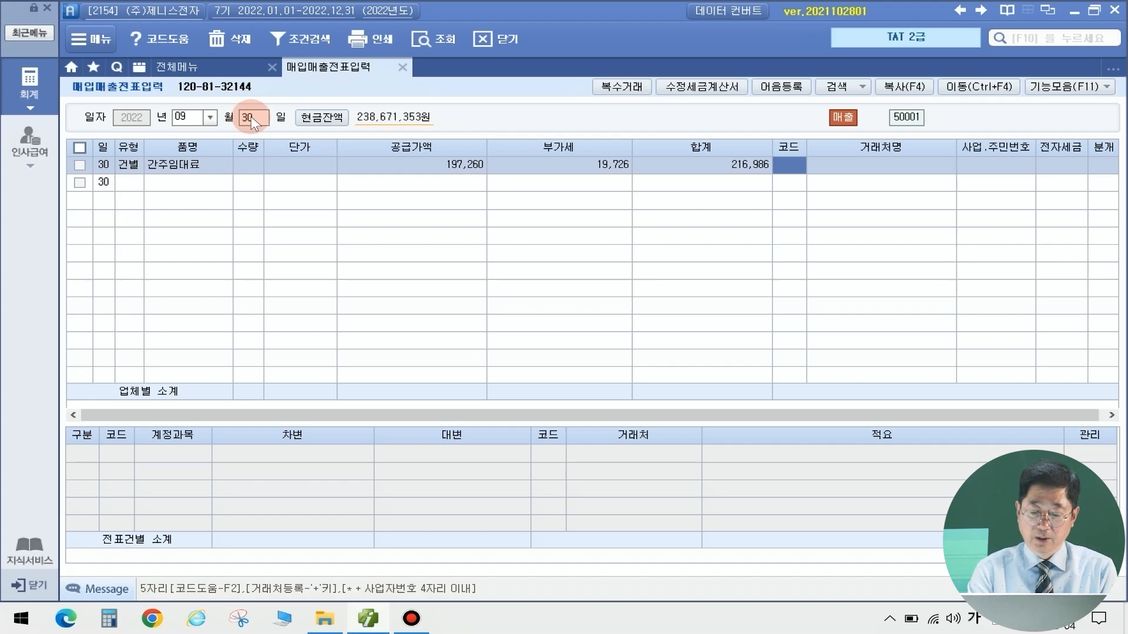
key("Return")
key("Return")
key("Return")
key("Return")
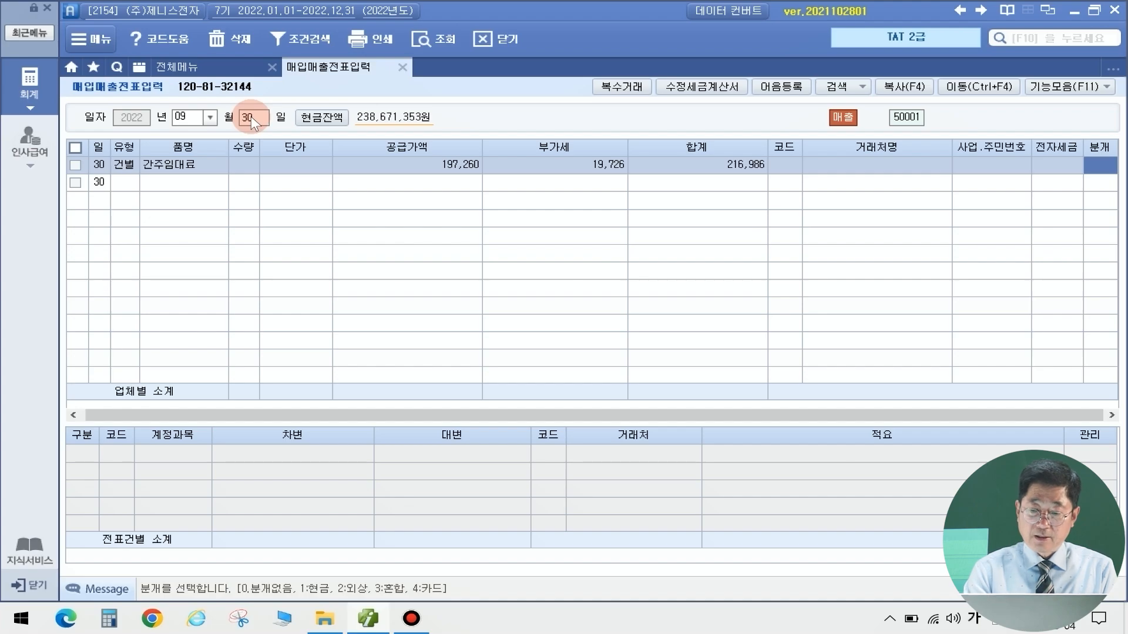
type("3")
key("Return")
key("Return")
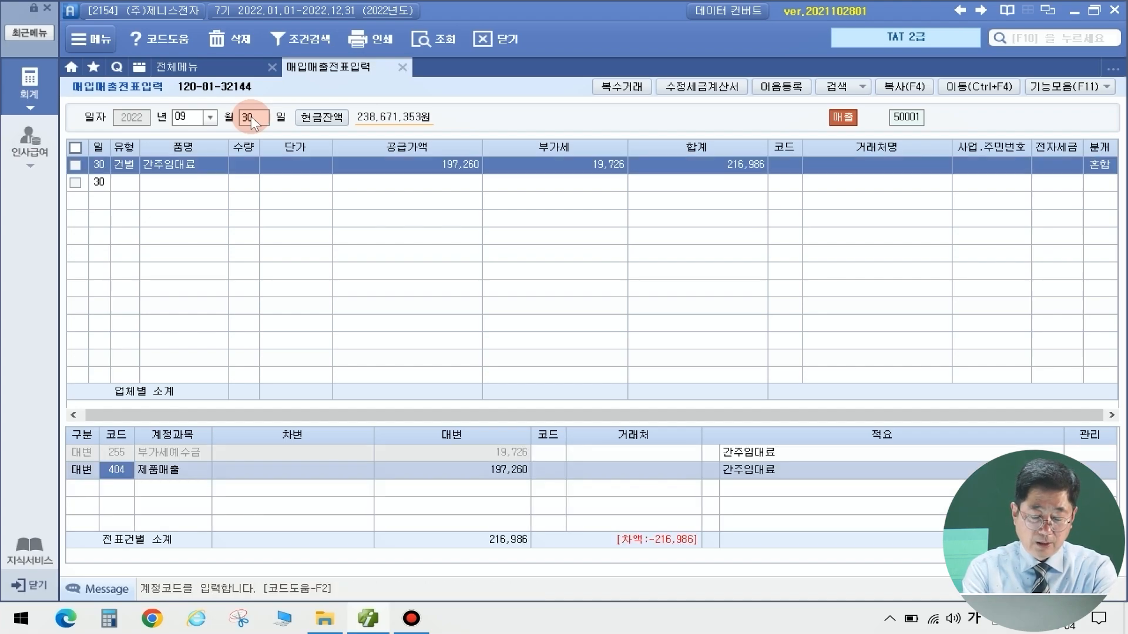
Change line 2 to a 19,726 debit to 817 세금과공과금
type("ㅅ")
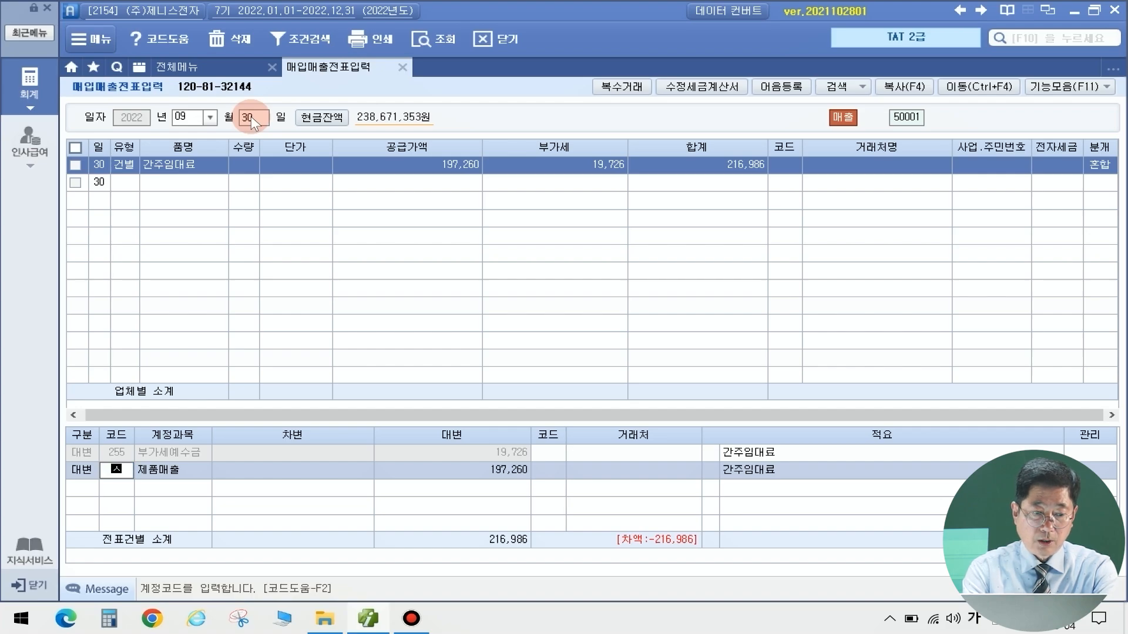
key("Escape")
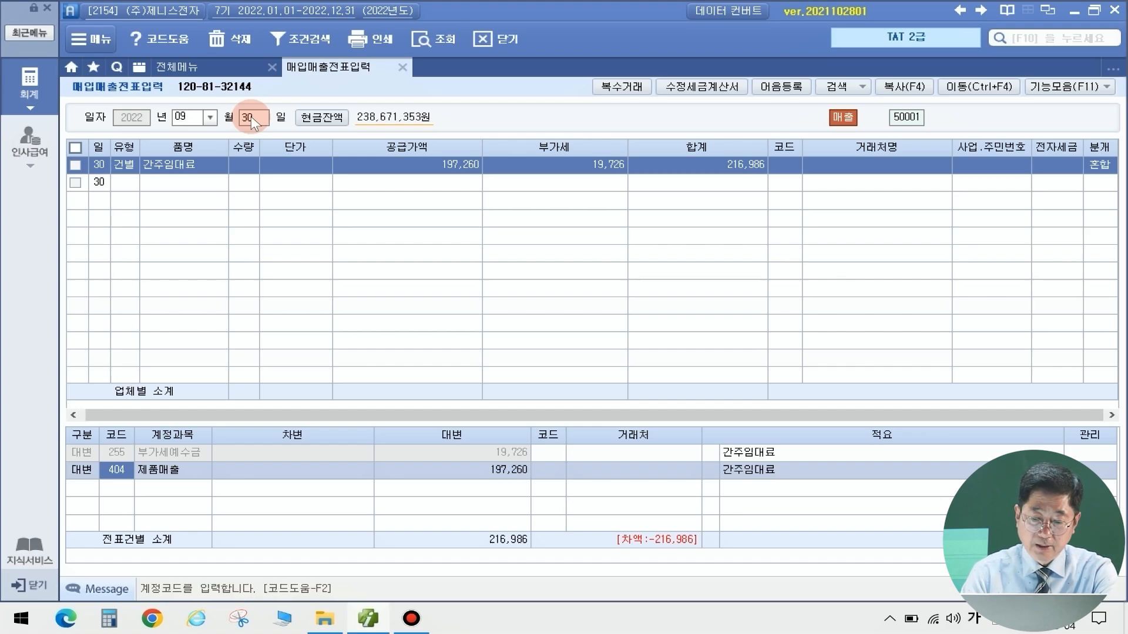
key("Left")
type("3")
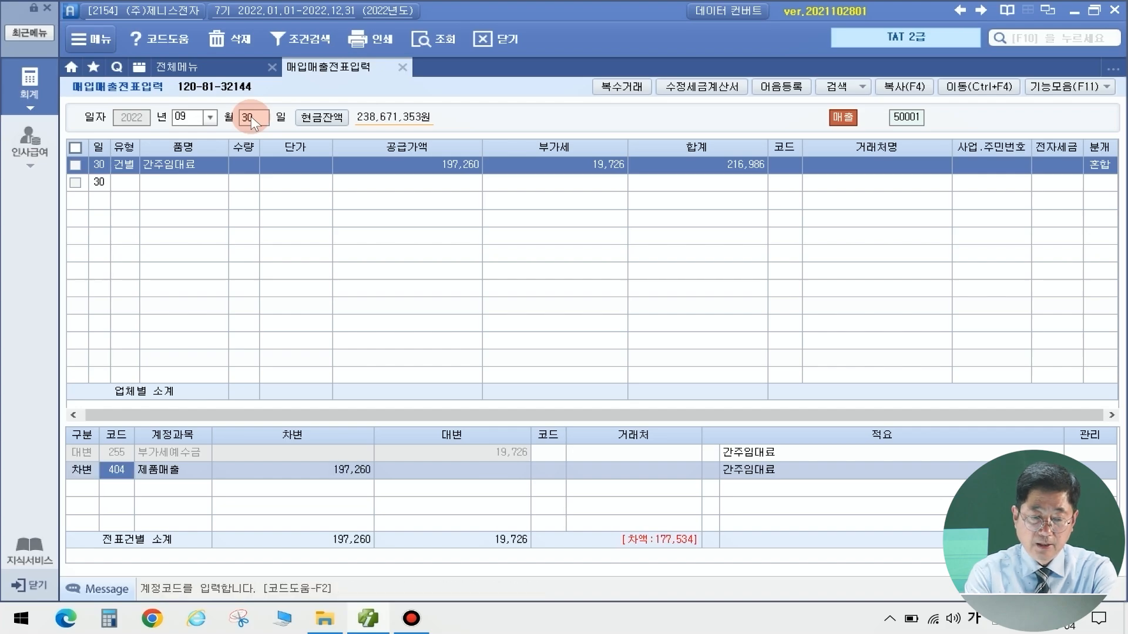
type("세금")
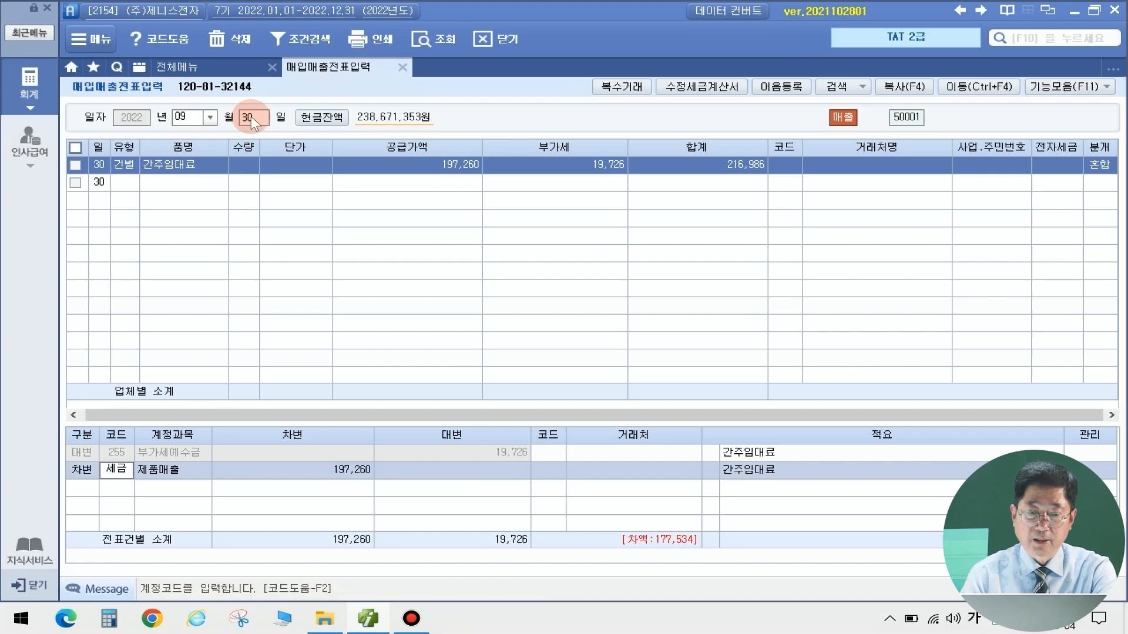
key("Return")
key("Down")
key("Down")
key("Down")
key("Down")
key("Down")
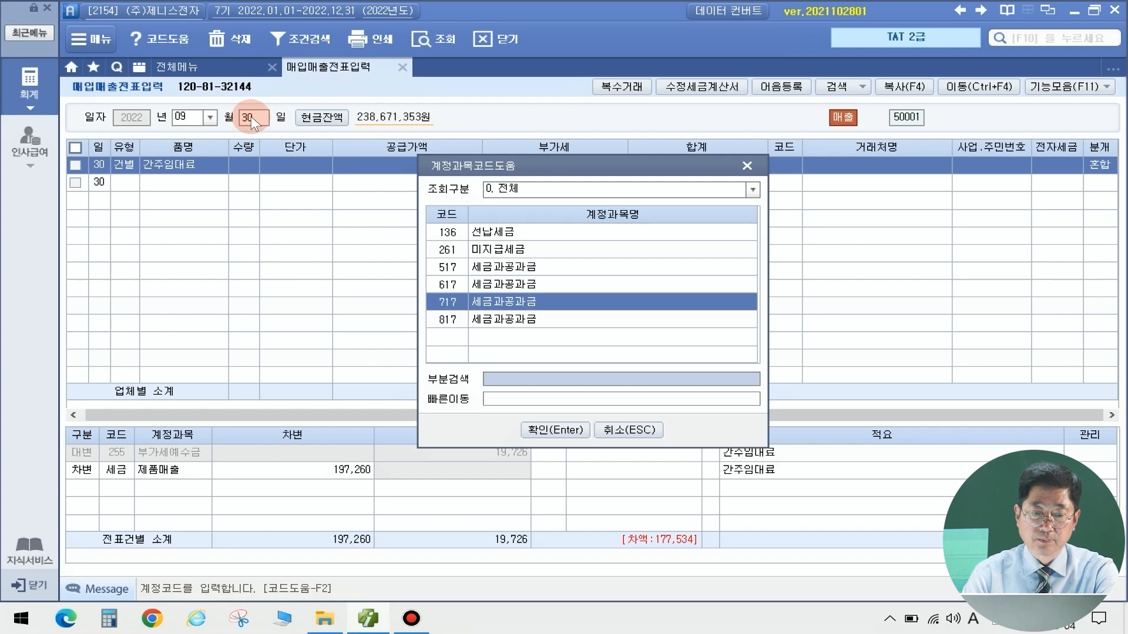
key("Return")
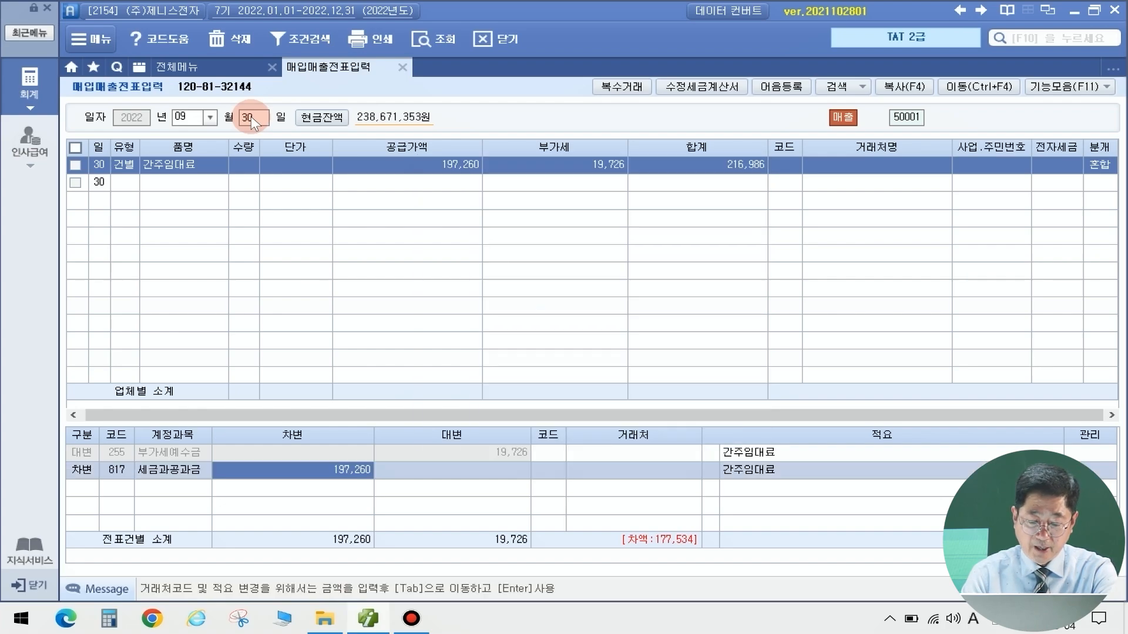
type("19,726")
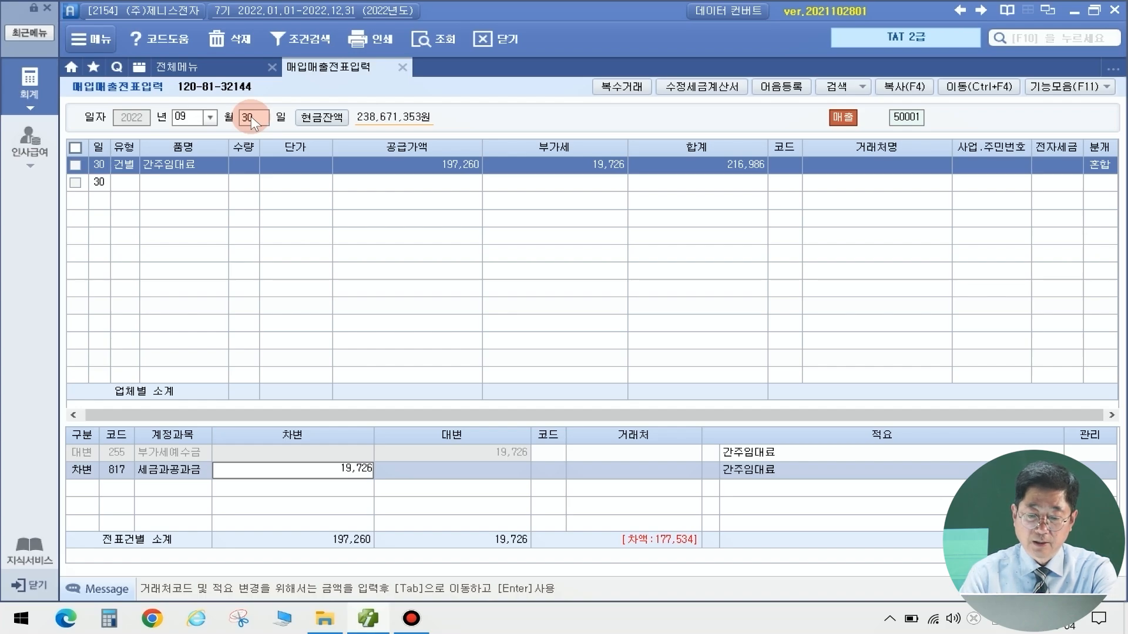
key("Return")
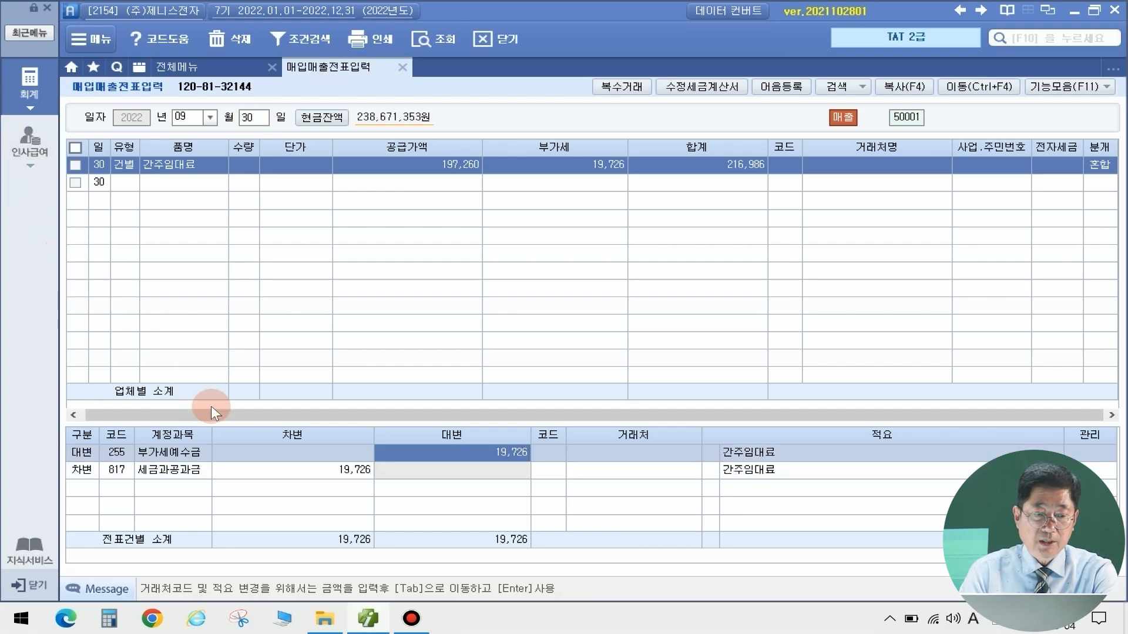
Review the 세금과공과금 debit against 부가세예수금, then open 부가가치세신고서
left_click(355, 470)
left_click(495, 450)
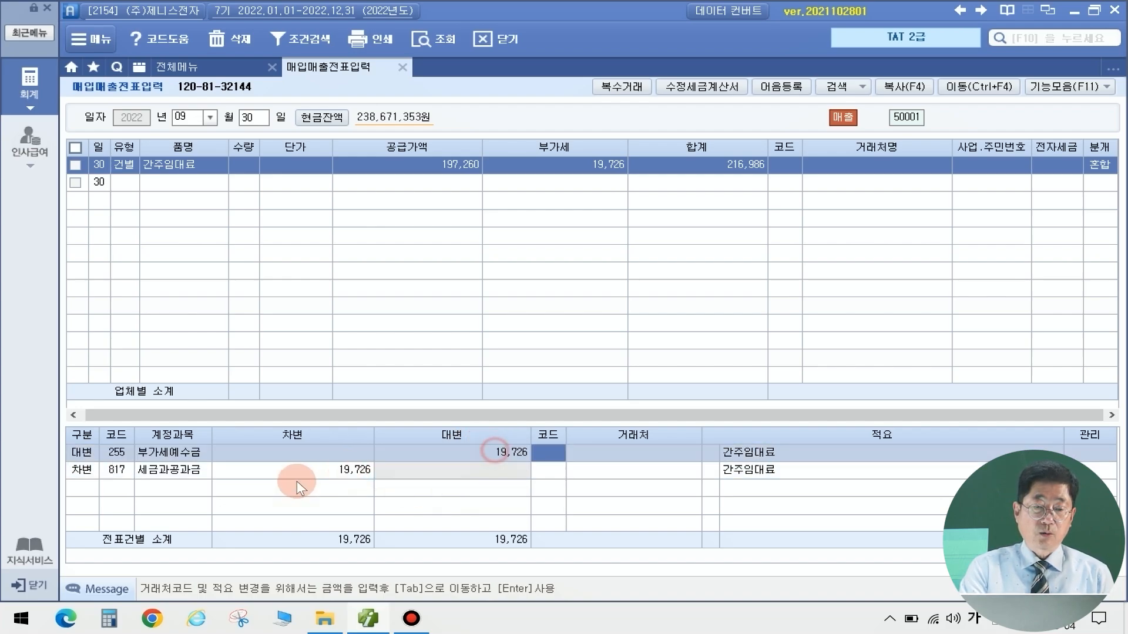
left_click(345, 470)
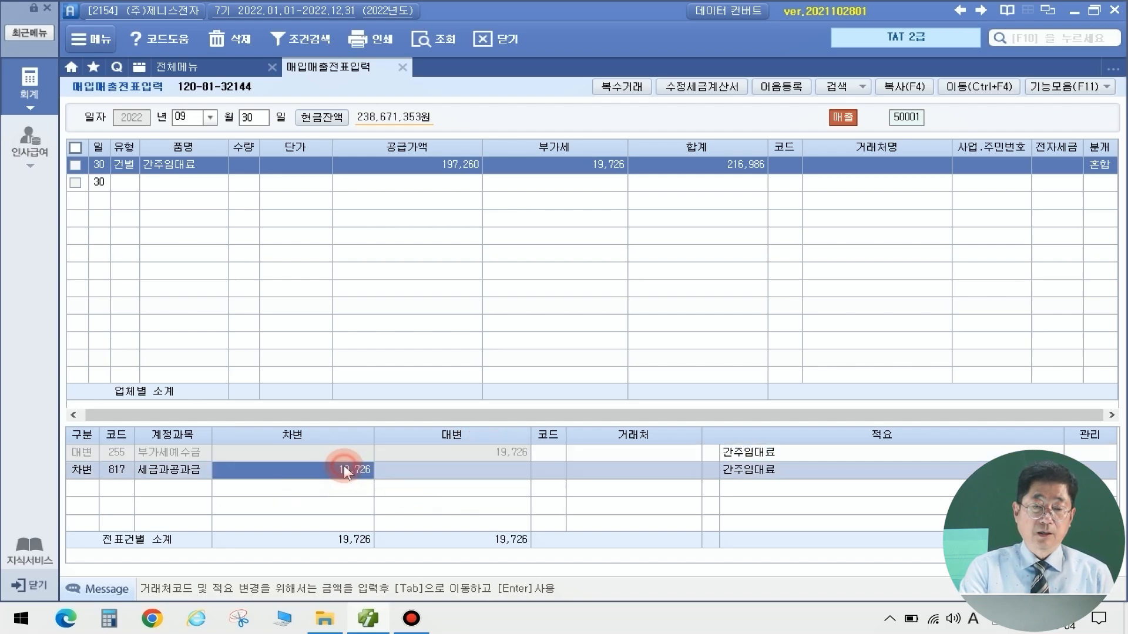
left_click(489, 451)
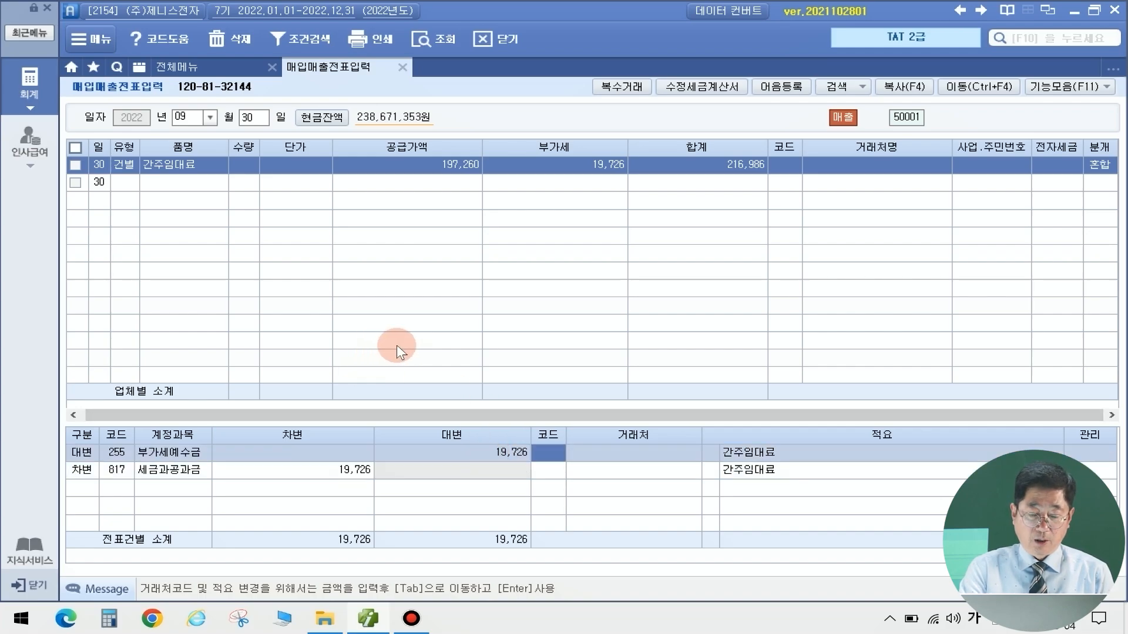
left_click(192, 63)
left_click(151, 370)
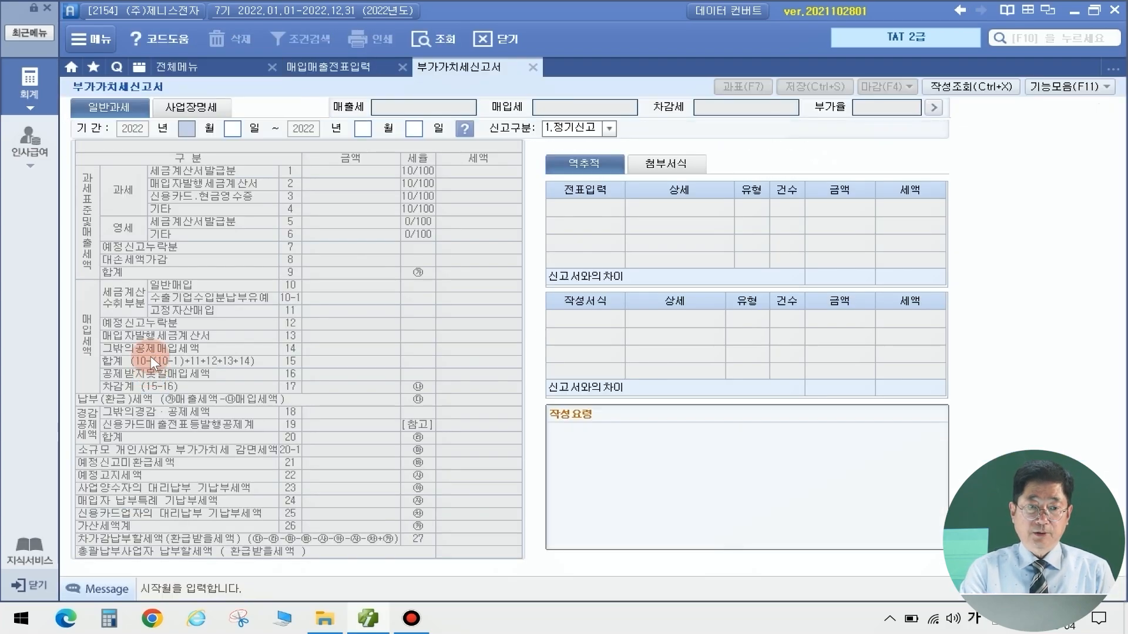
Load the 07–09 VAT return, check 197,260 and 19,726 on the 기타 row, then close and save
type("07")
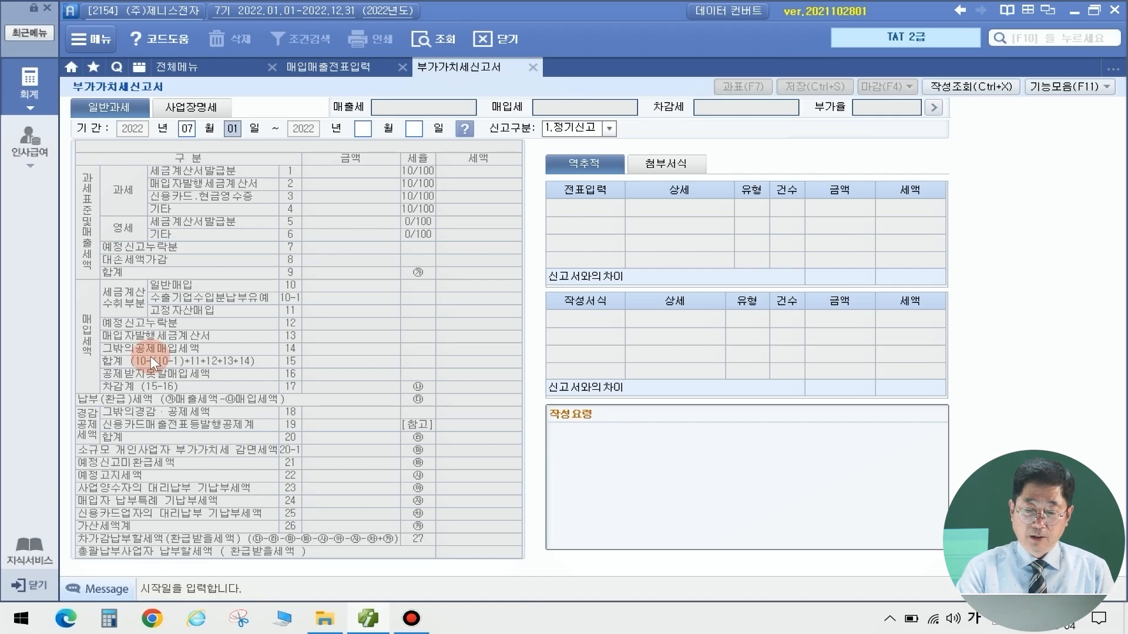
type("0109")
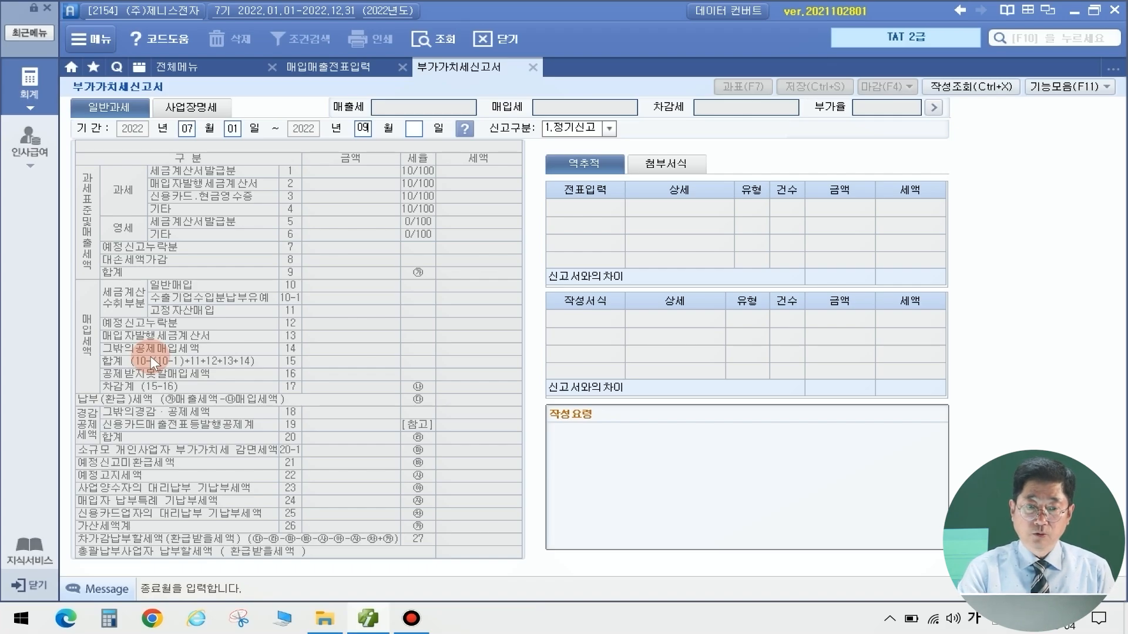
type("30")
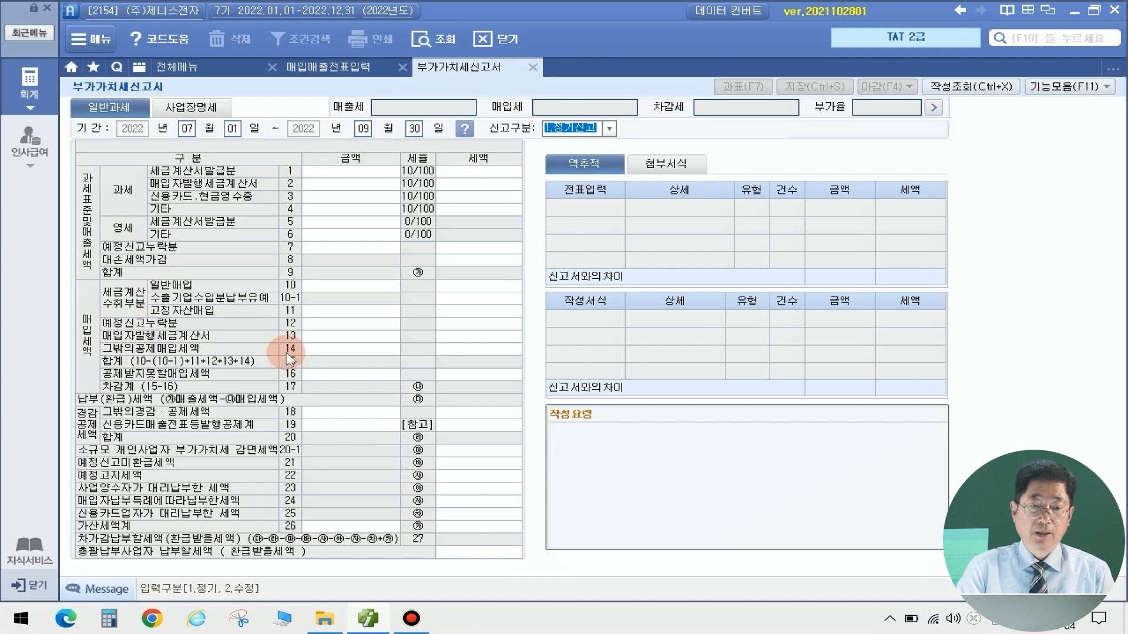
key("Return")
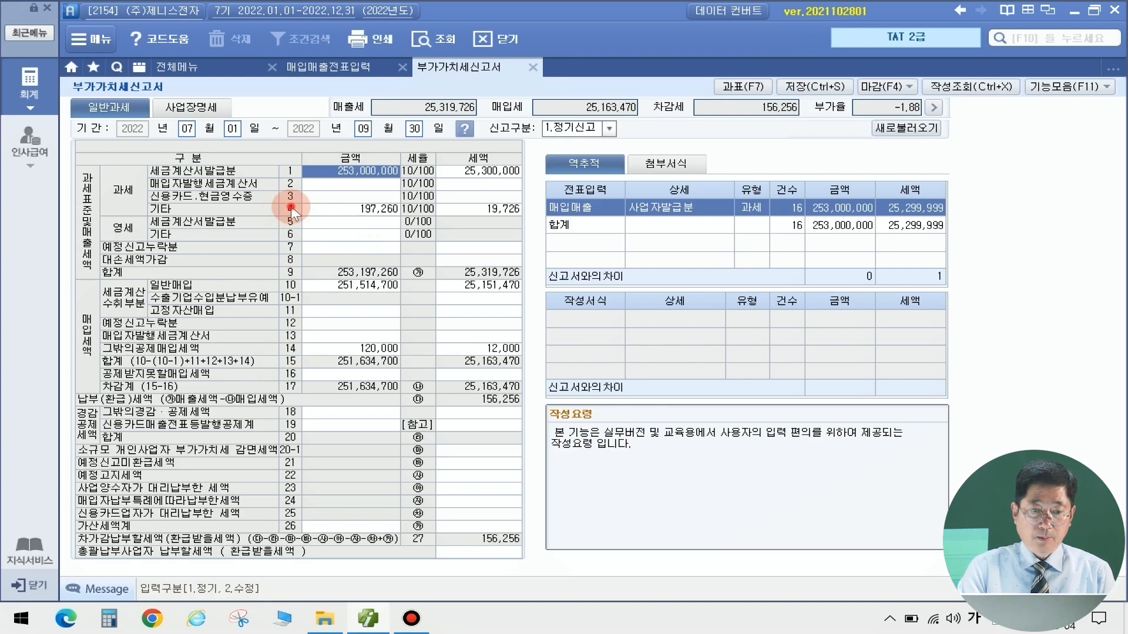
left_click(353, 209)
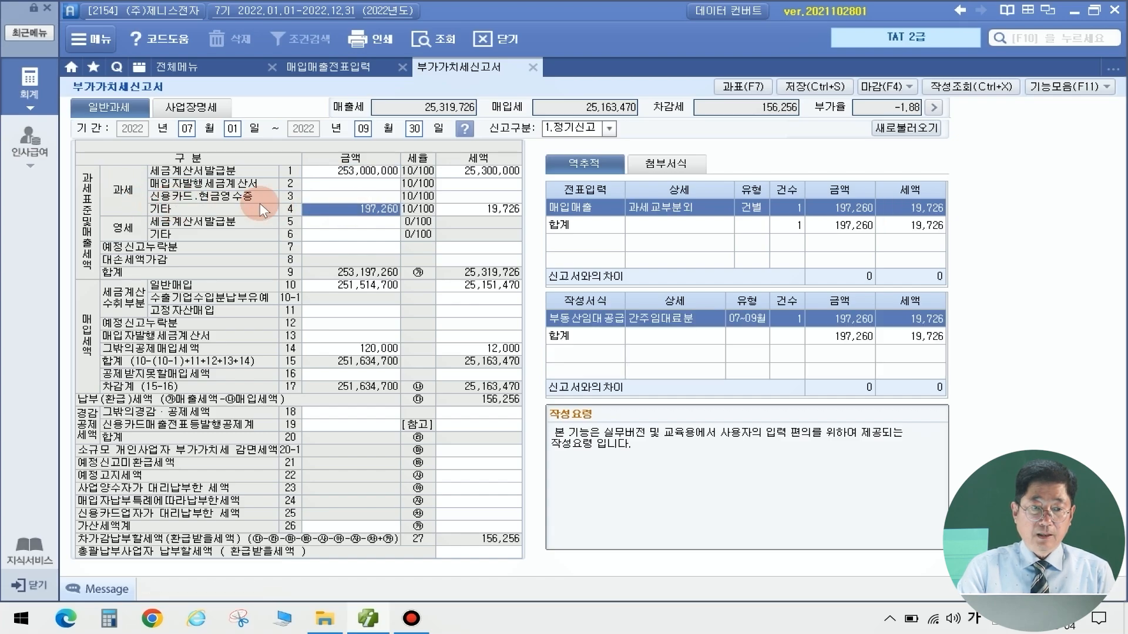
left_click(479, 206)
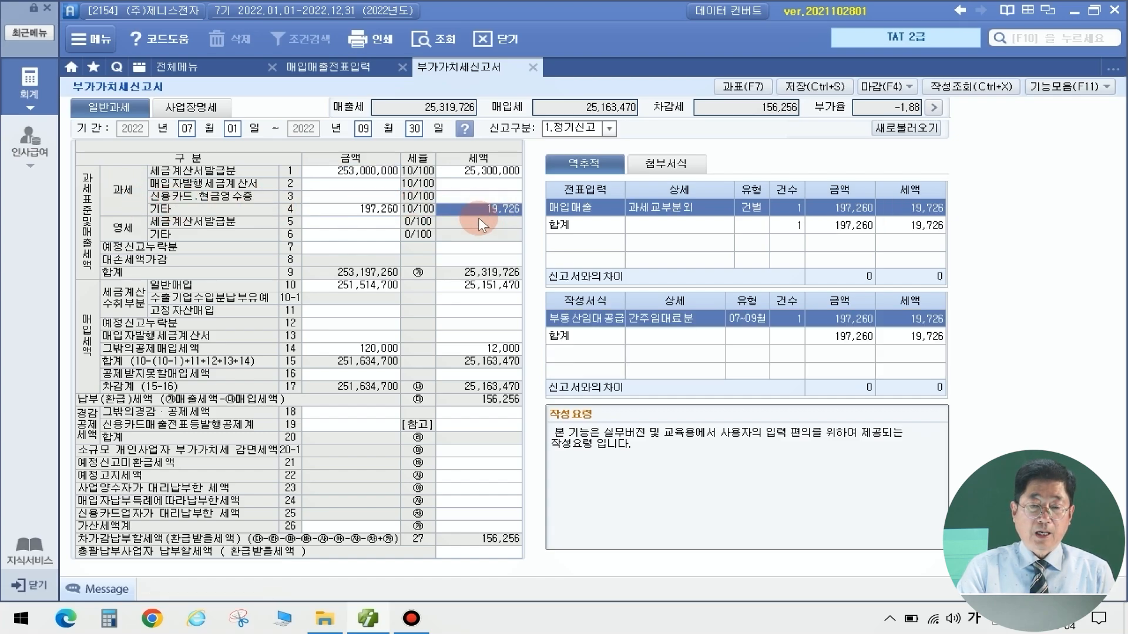
left_click(916, 324)
left_click(634, 206)
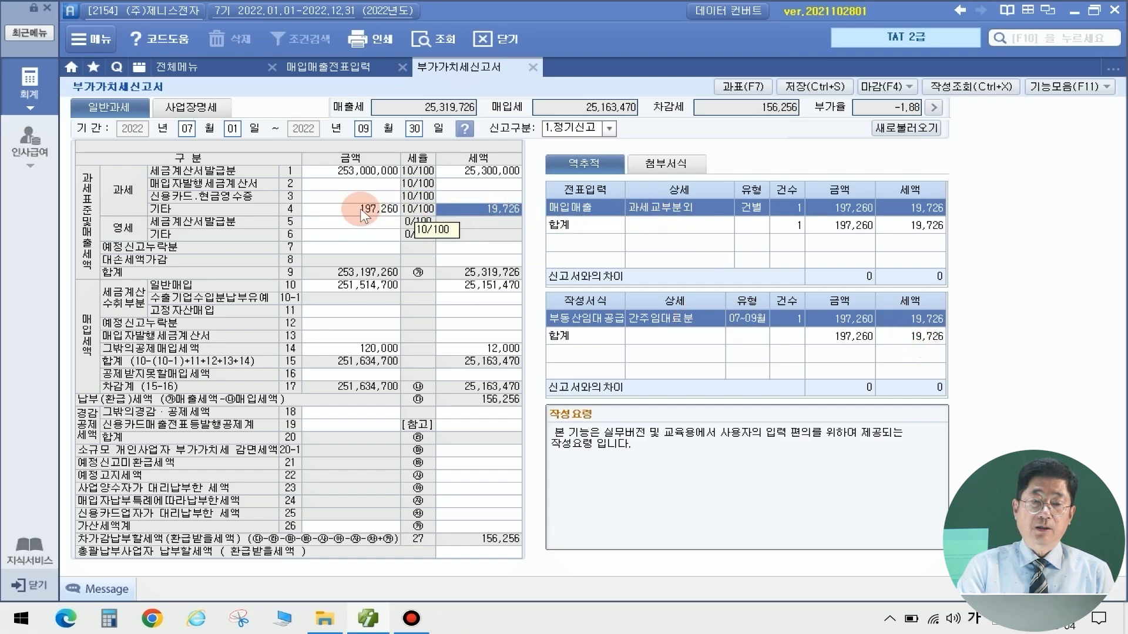
left_click(465, 214)
left_click(495, 212)
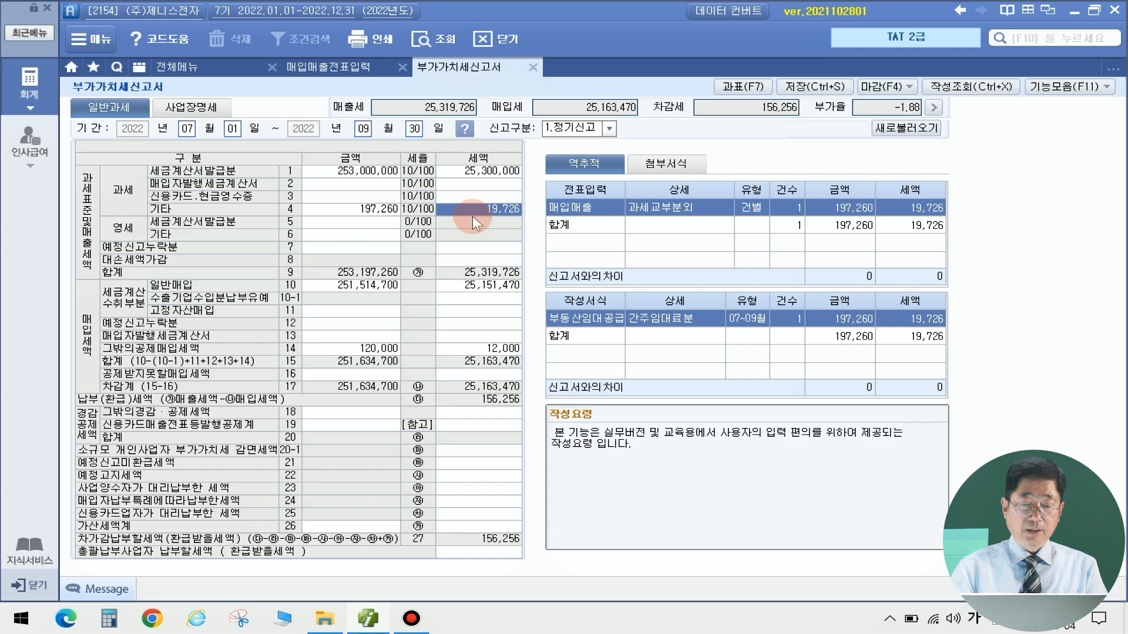
left_click(532, 67)
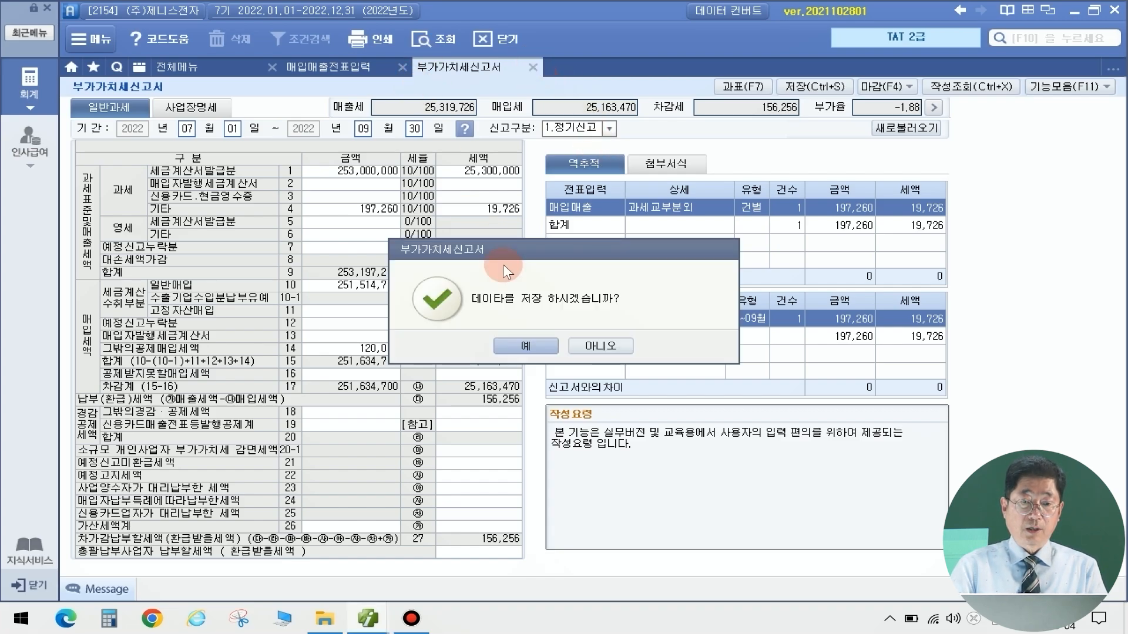
left_click(516, 348)
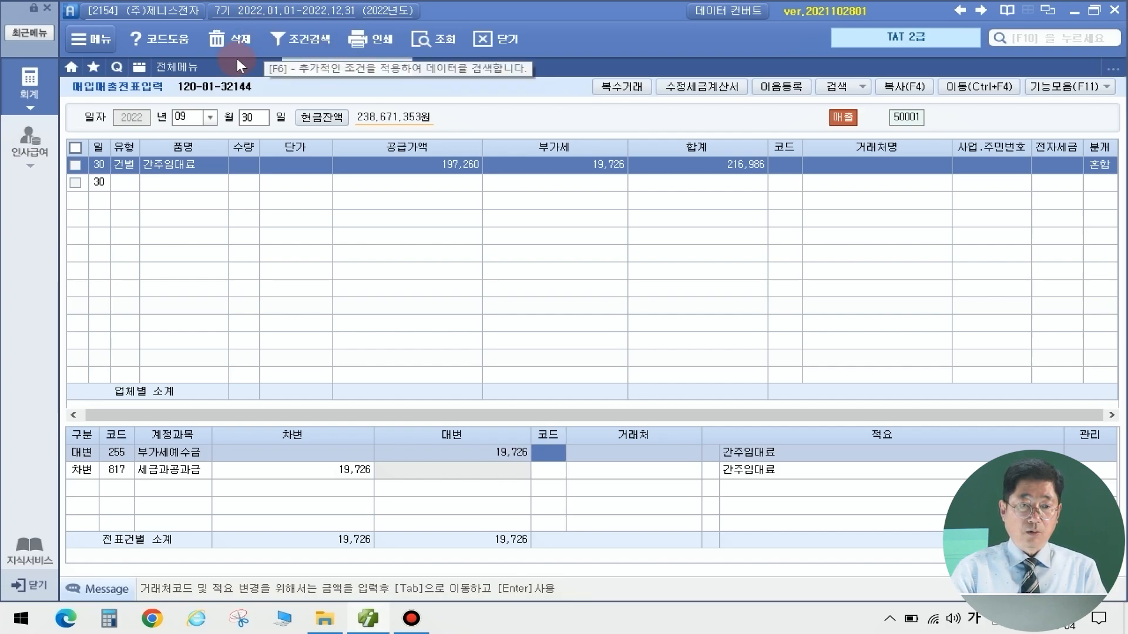
Open 대손세액공제신고서 for October–December with bad-debt reason 재판상 화해
left_click(182, 67)
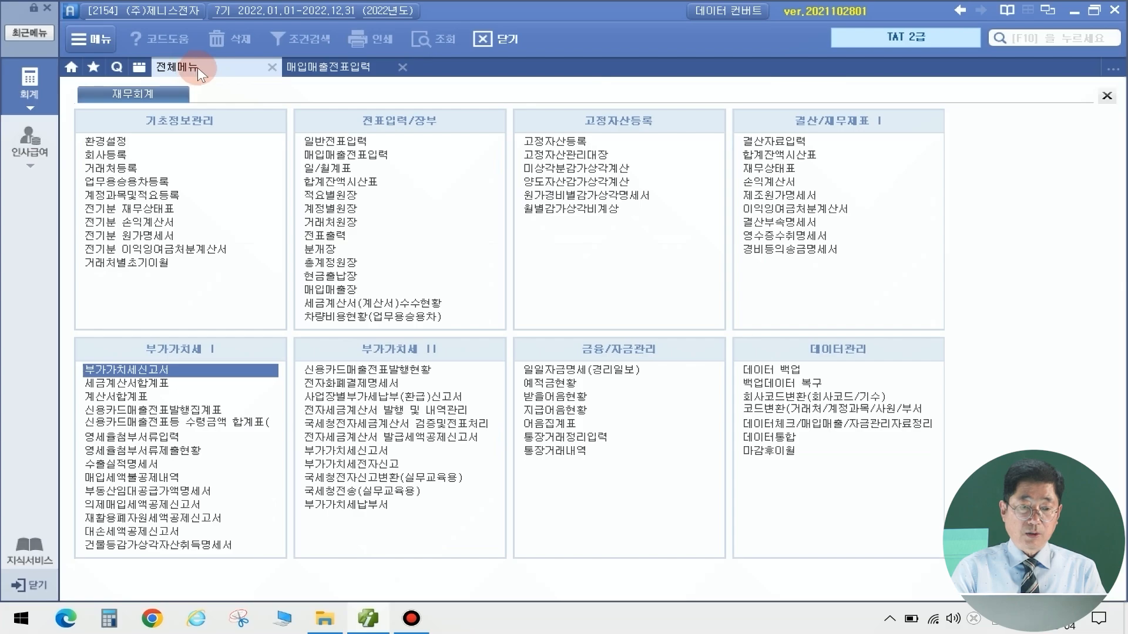
left_click(147, 531)
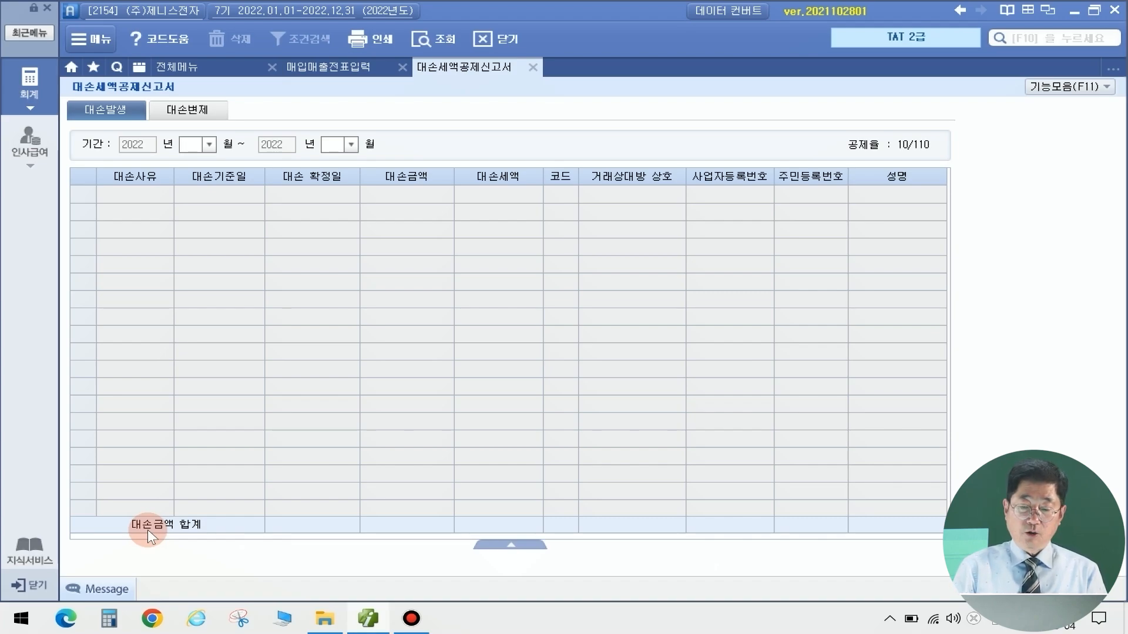
type("10")
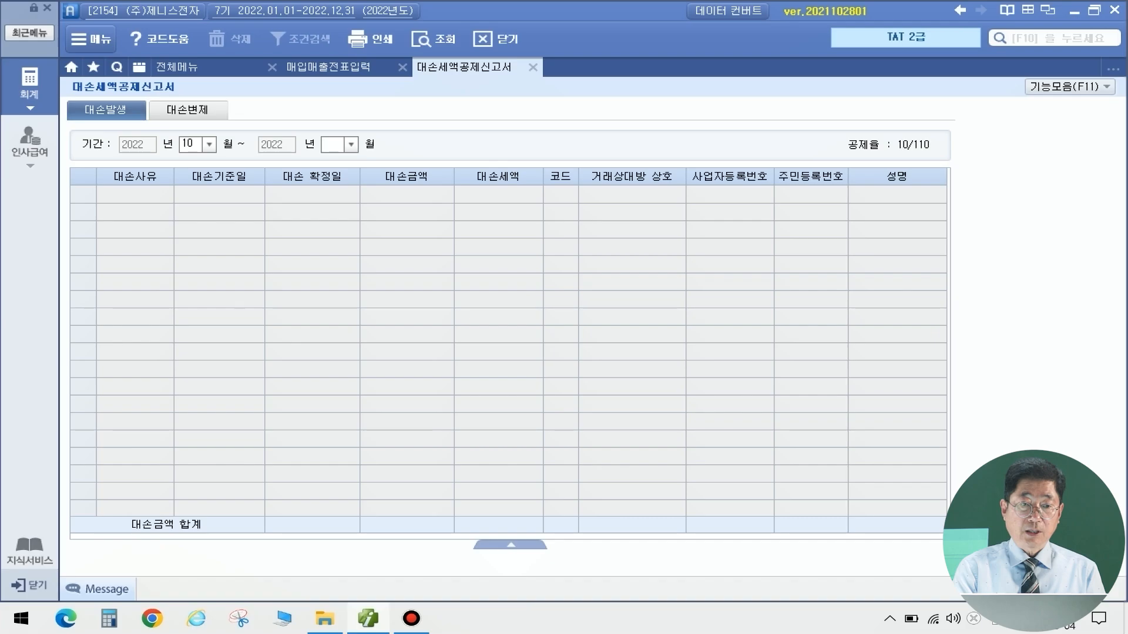
type("12")
key("Return")
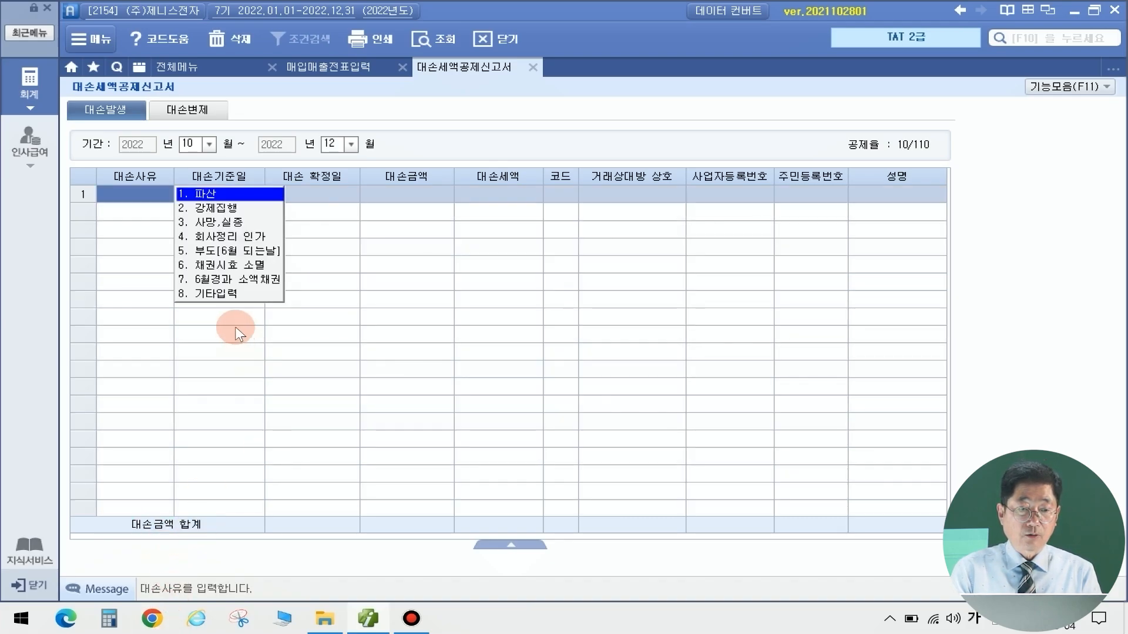
left_click(218, 294)
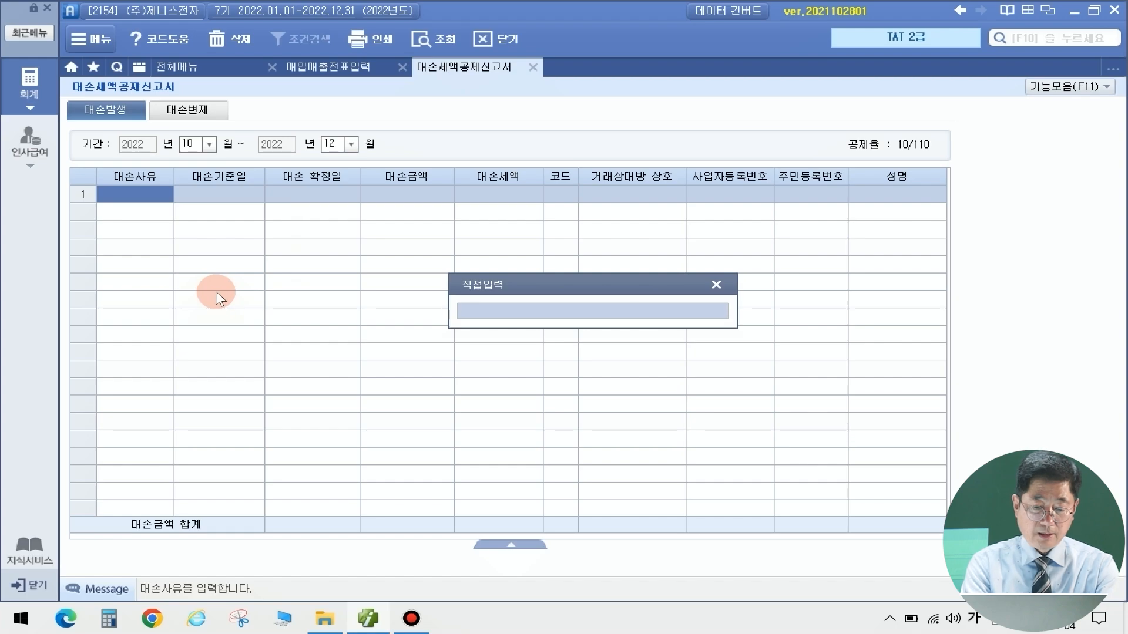
type("재판상 화")
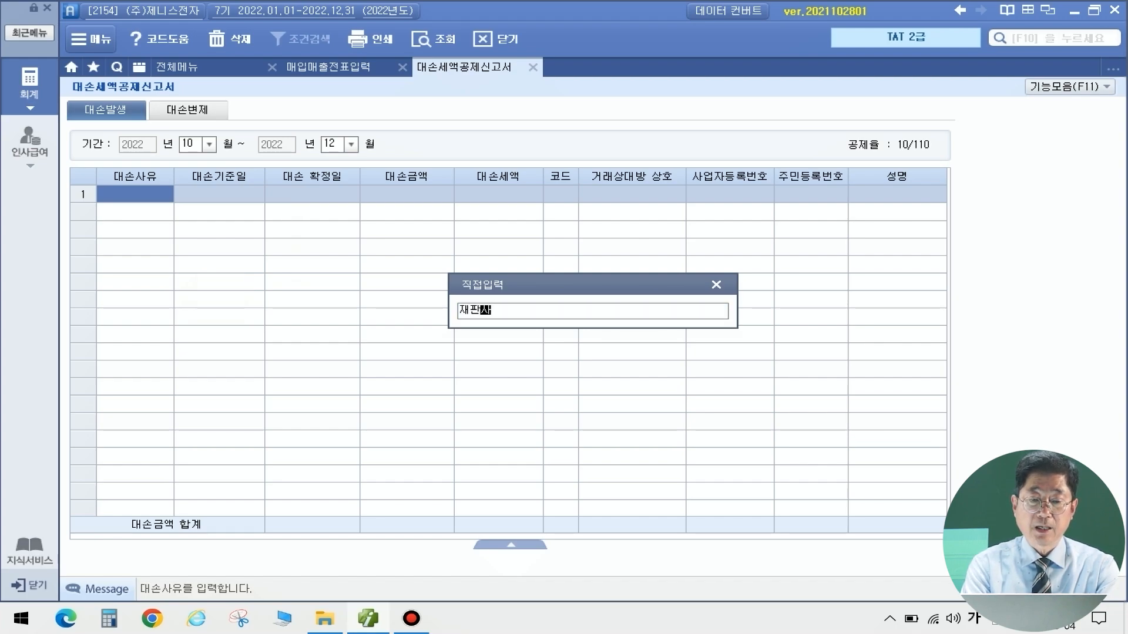
type("해")
key("Return")
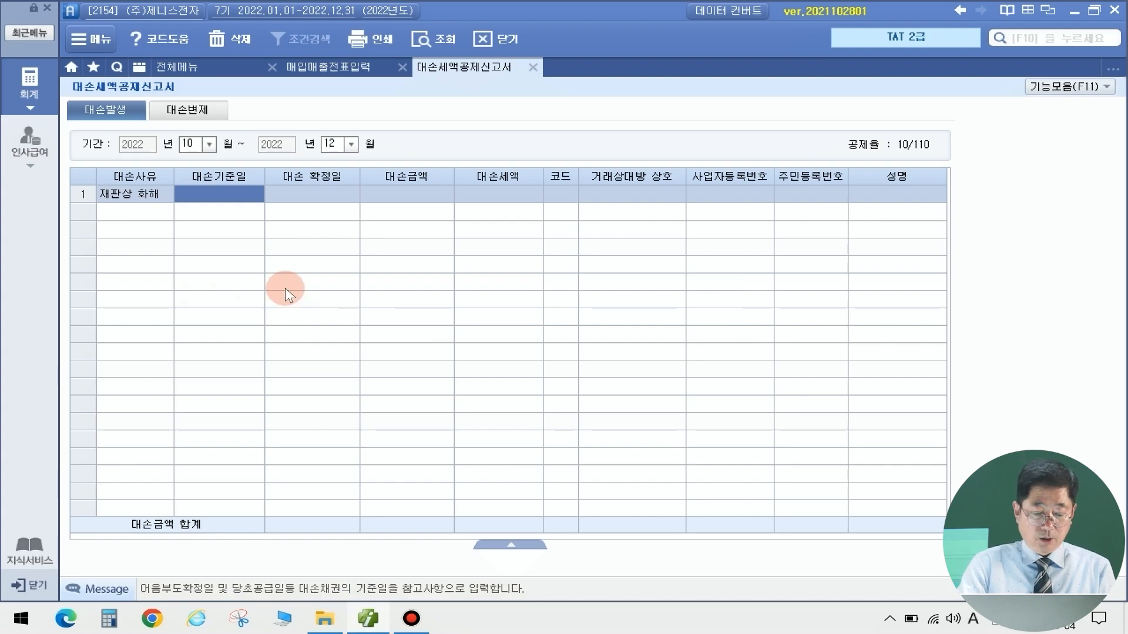
Enter base date 2022-04-06, confirmation date 2022-12-20, and a 3,300,000 bad-debt amount
type("2022-")
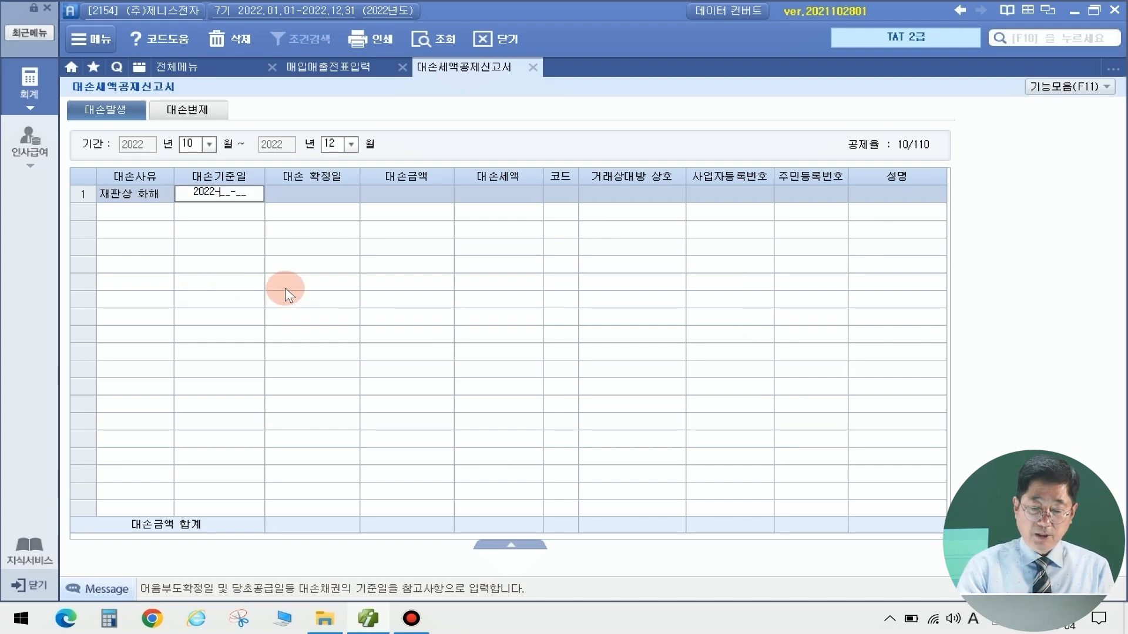
type("04-06")
key("Return")
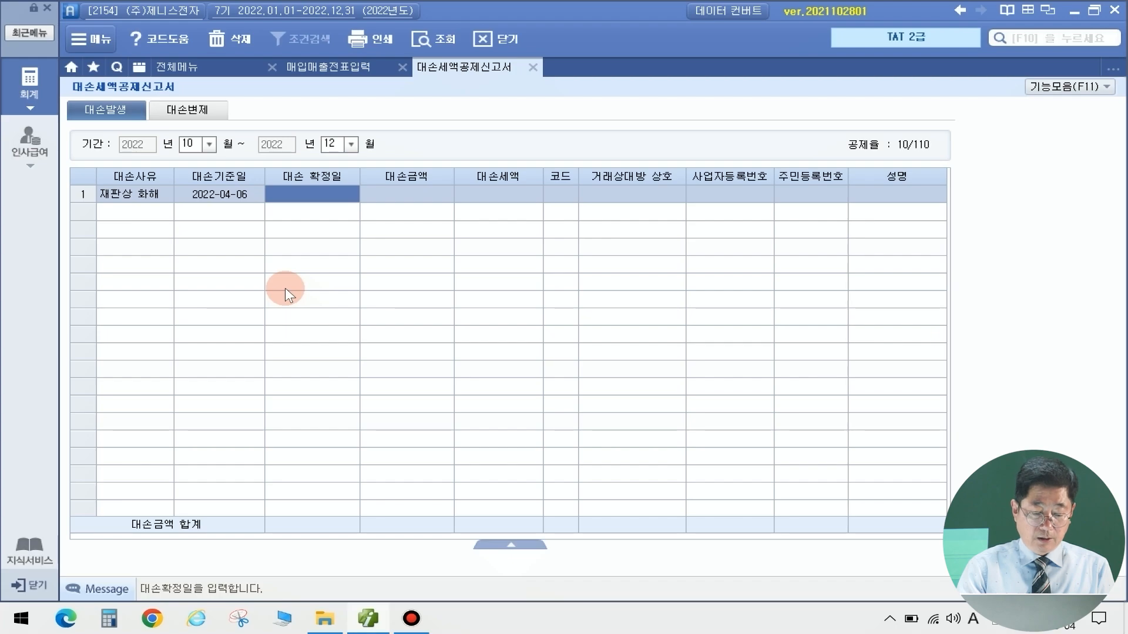
type("2022-")
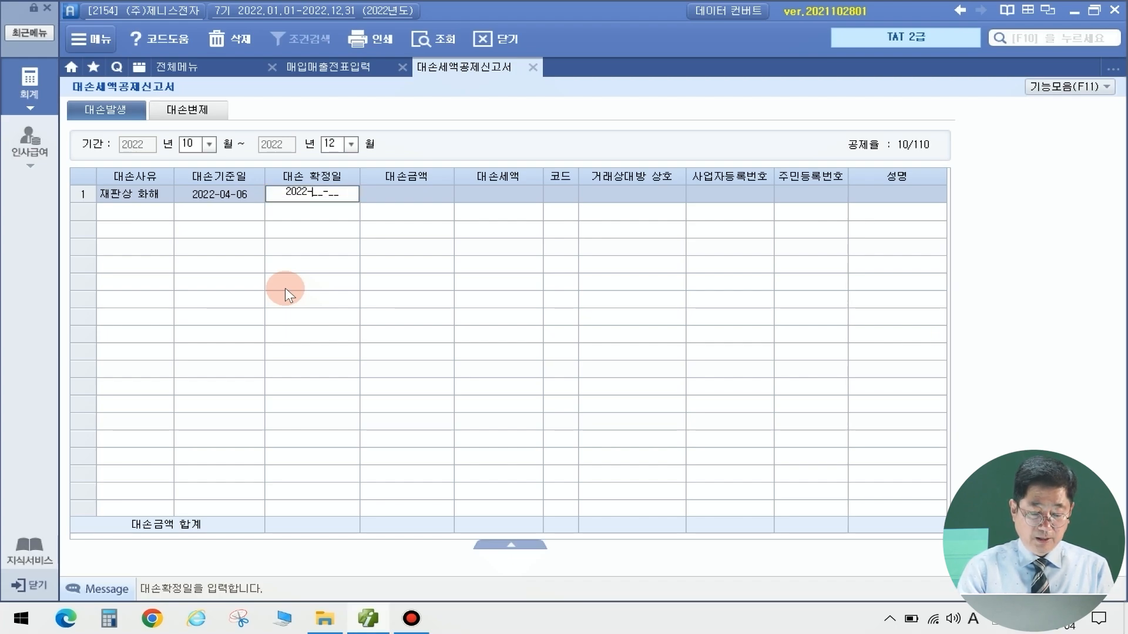
type("12-20")
key("Return")
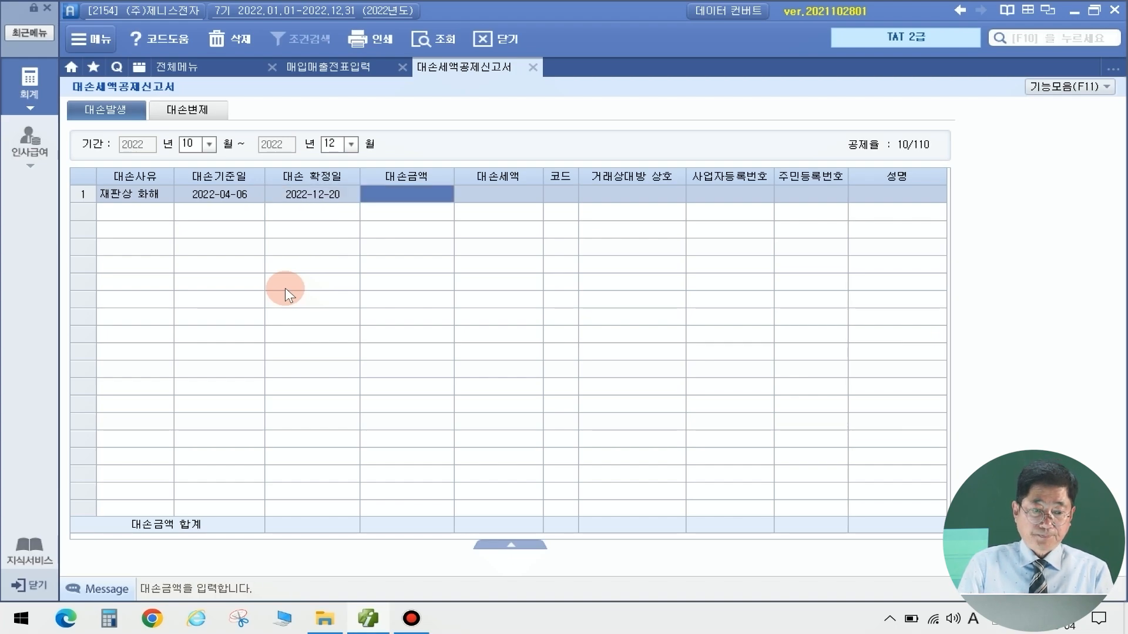
type("3300000")
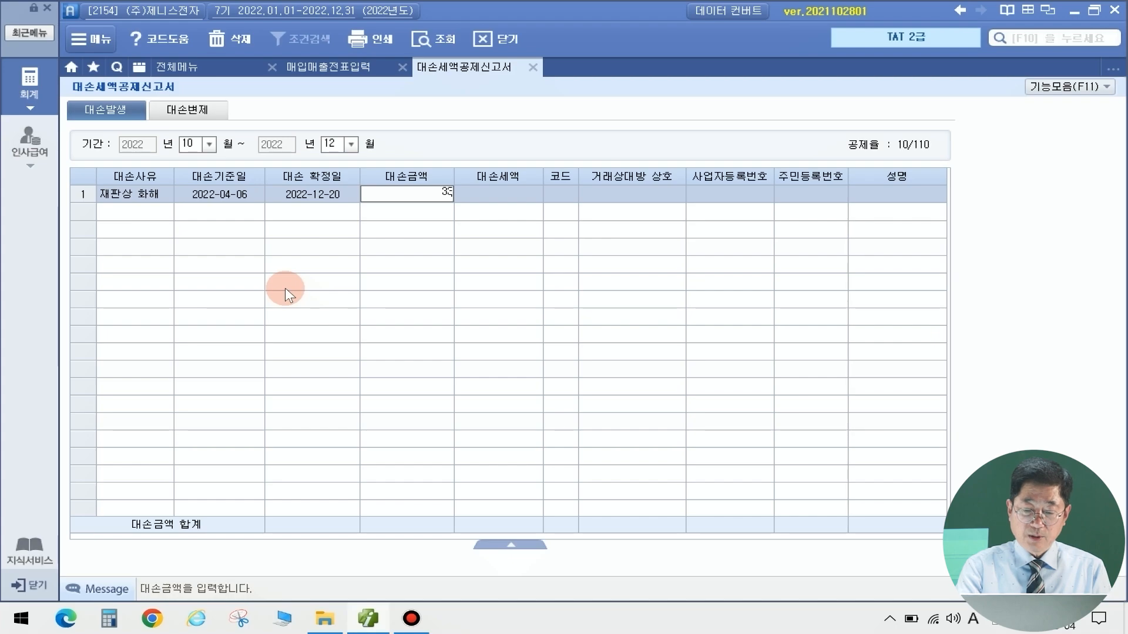
key("Return")
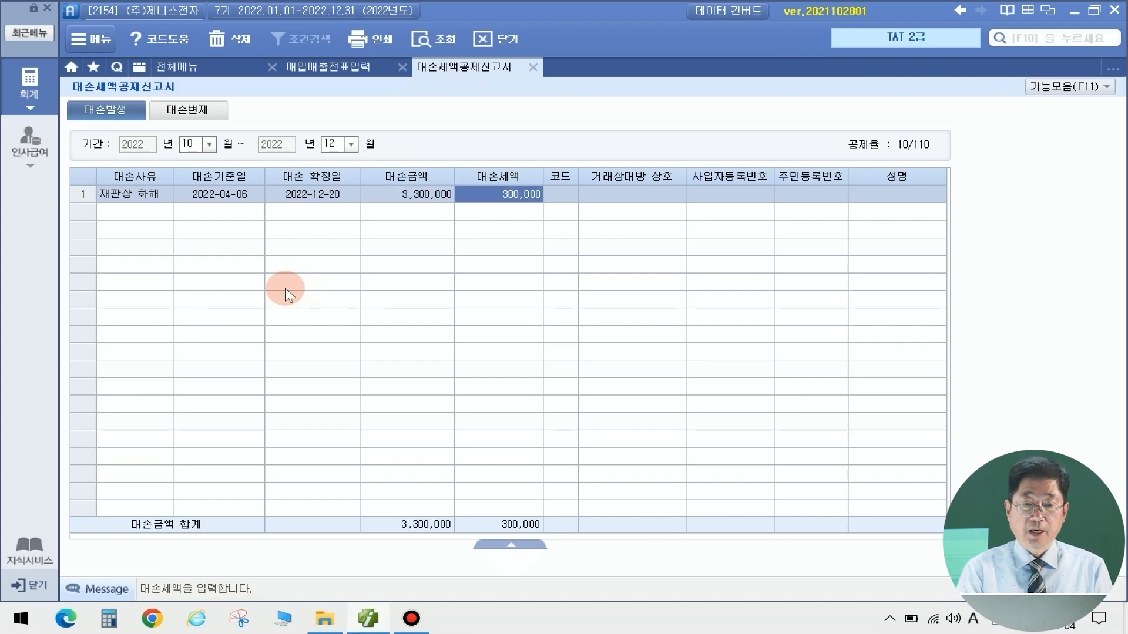
Set the customer to (주)삼송물산 and close the bad-debt report
key("Return")
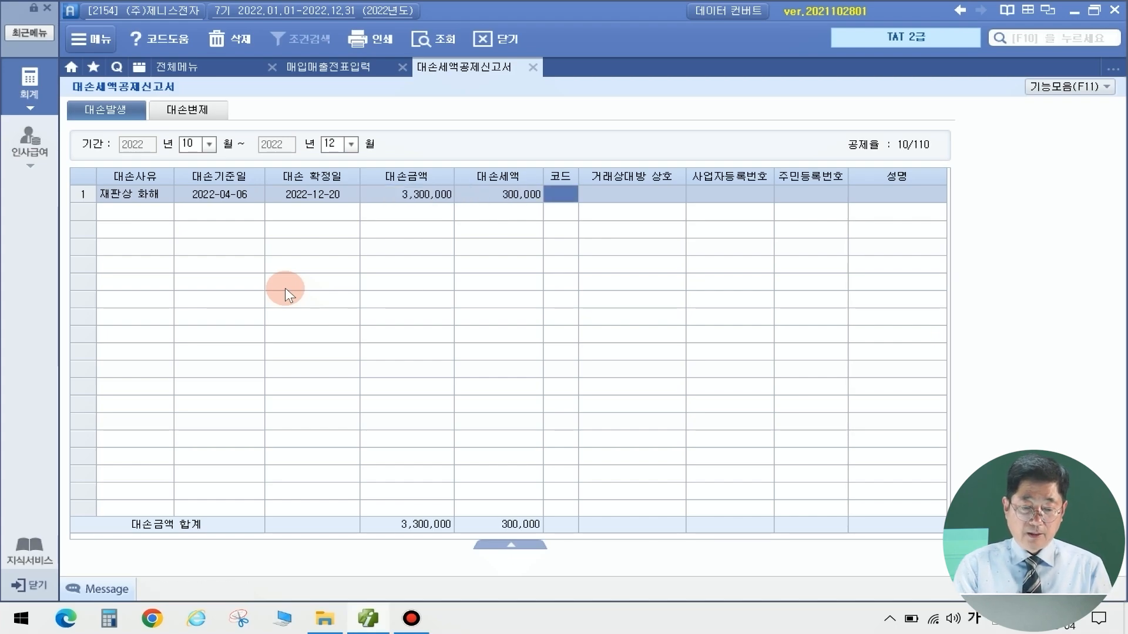
key("F2")
type("삼ㅅ")
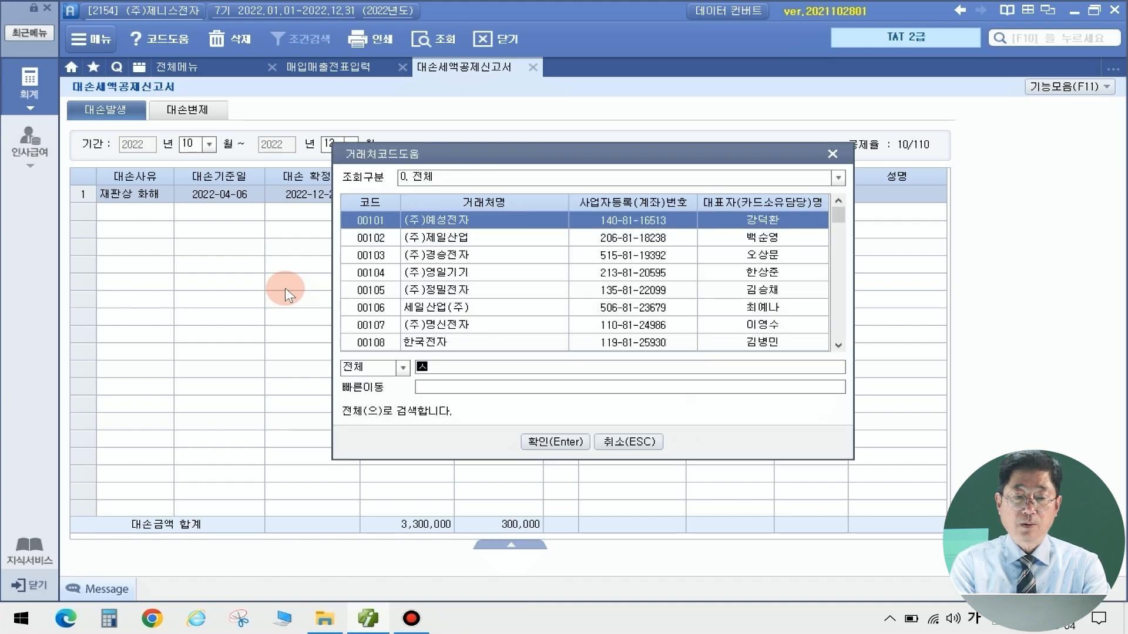
type("ㅗㅇ")
key("Return")
key("Return")
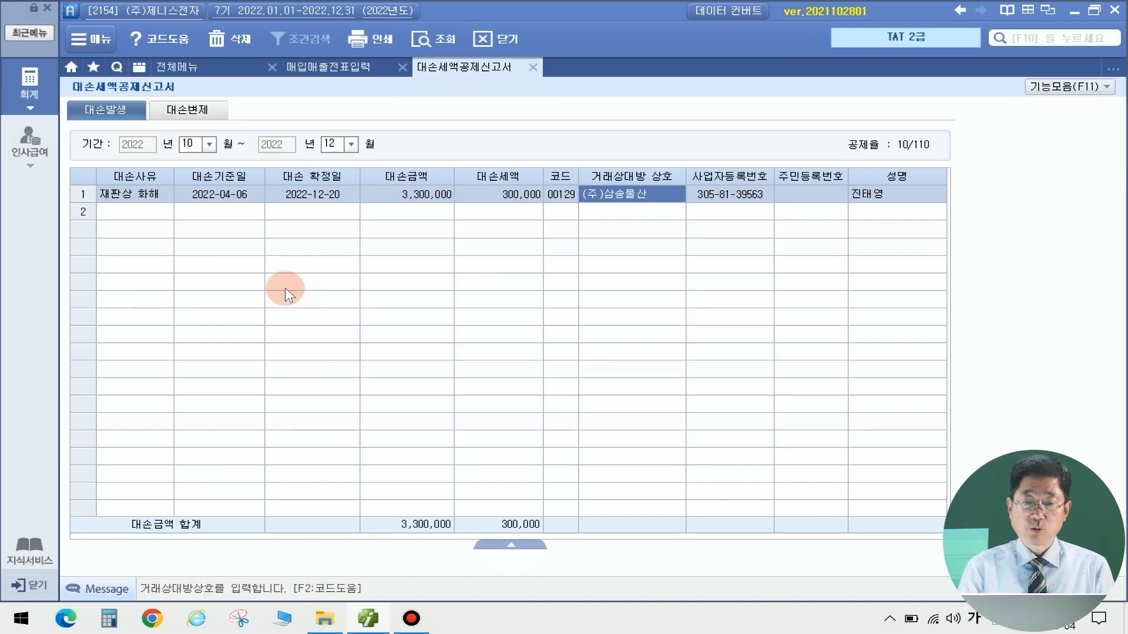
key("Return")
key("Return")
key("Return")
key("Return")
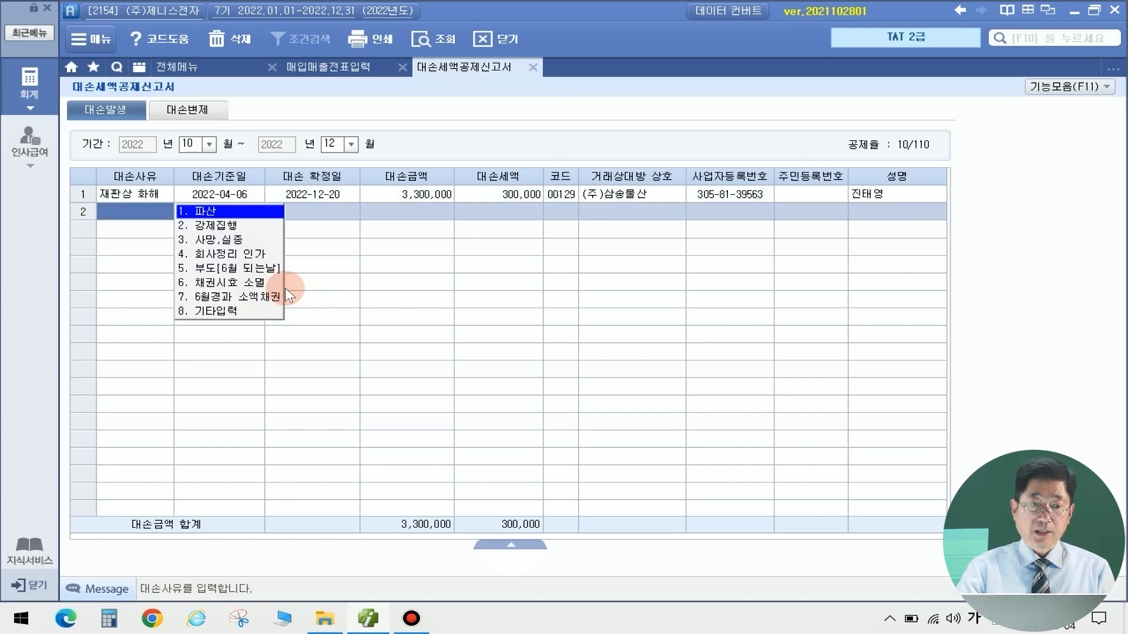
left_click(533, 67)
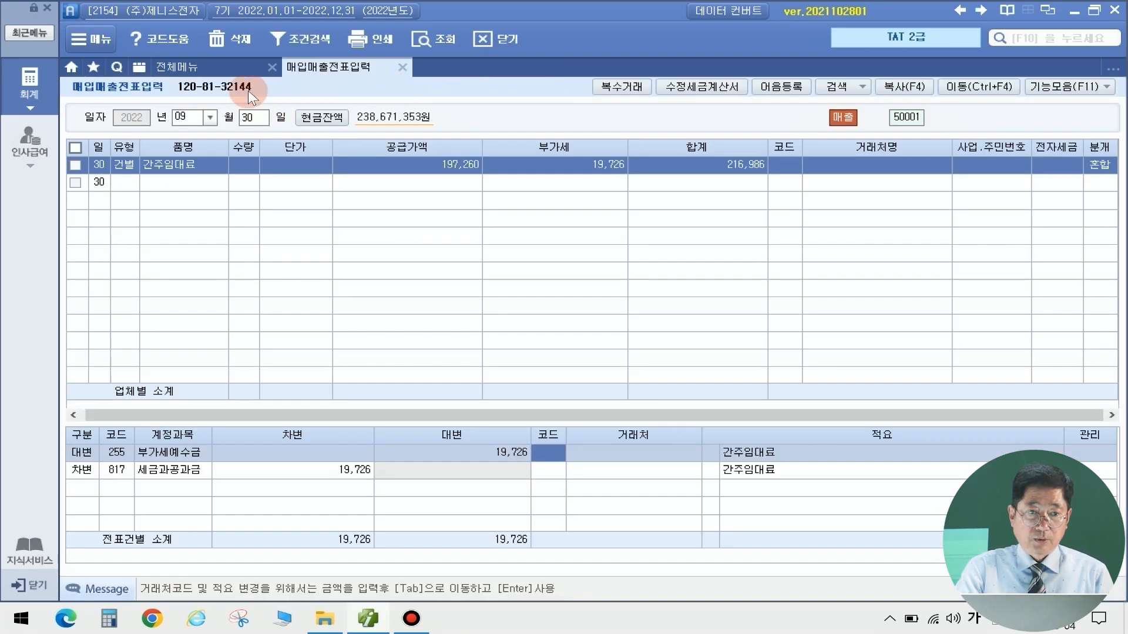
Load the 10–12 정기신고 VAT return and check the -300,000 deduction on line 8
left_click(193, 66)
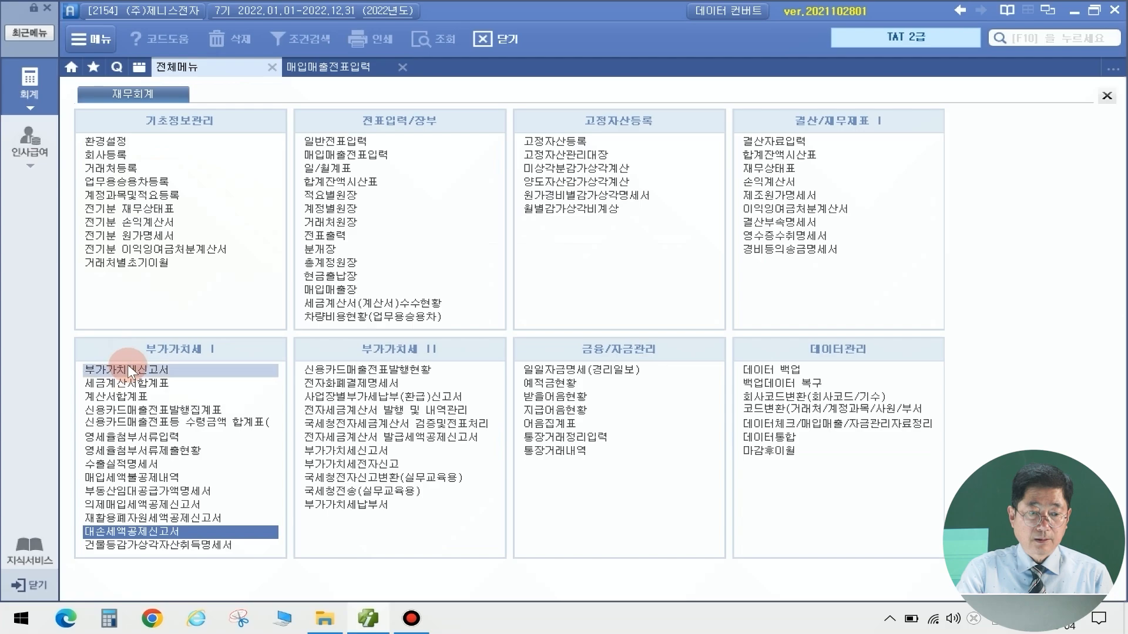
left_click(127, 369)
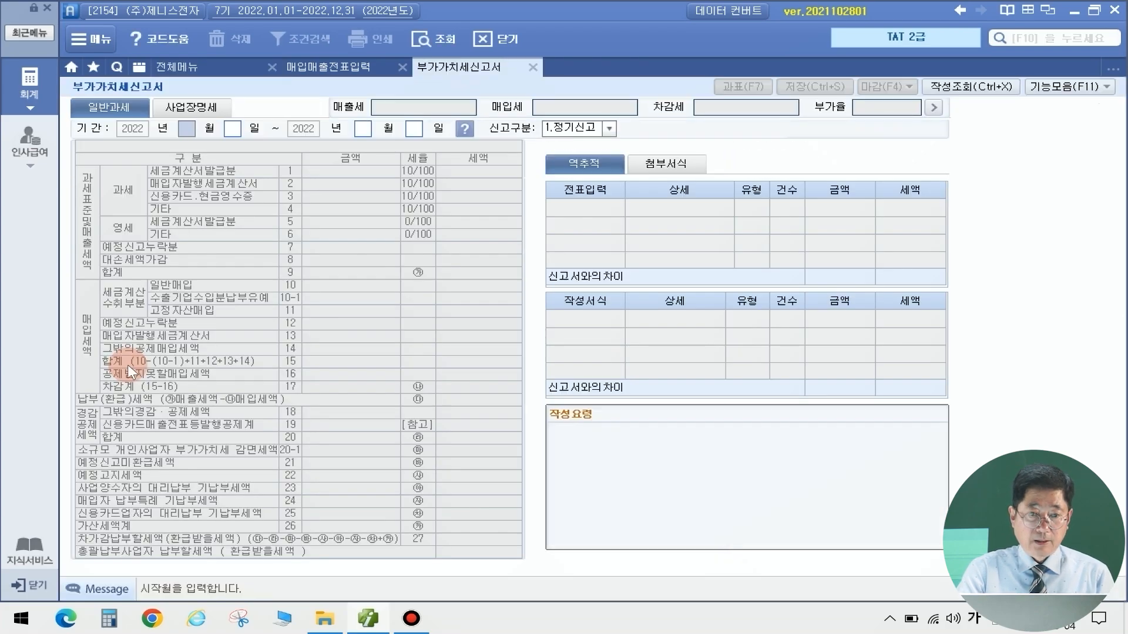
type("10")
key("Return")
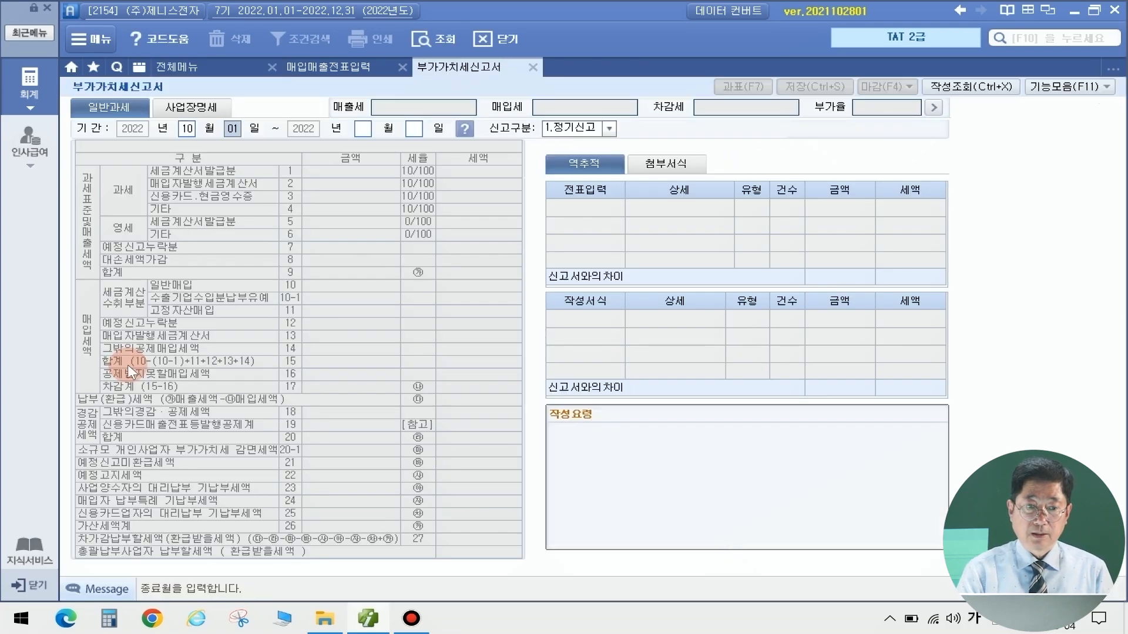
type("12")
key("Return")
key("Return")
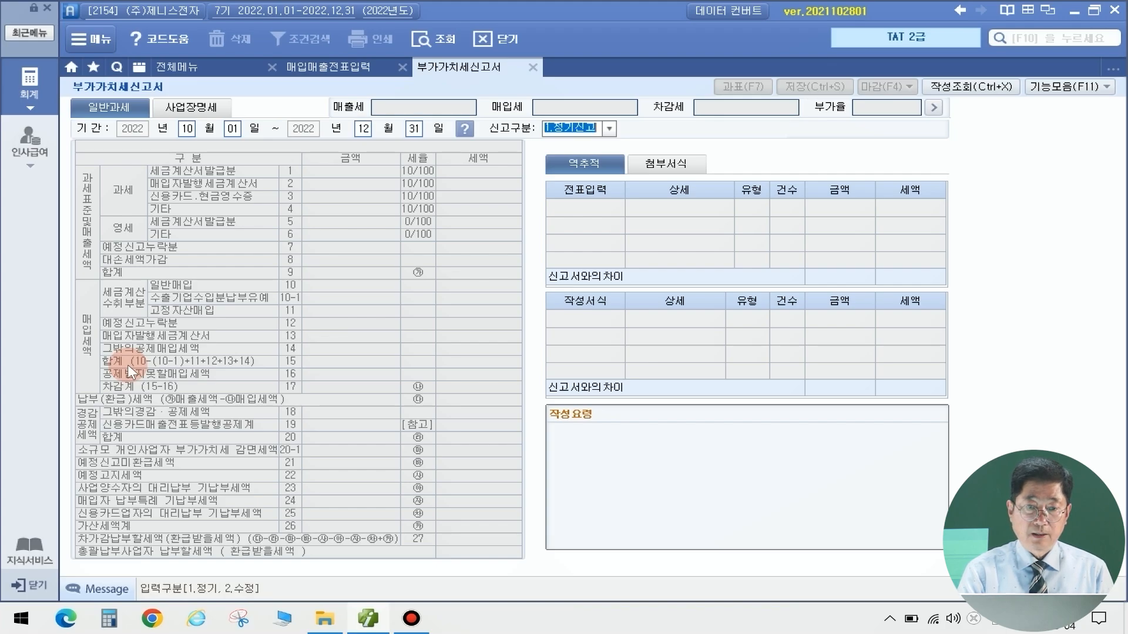
key("Return")
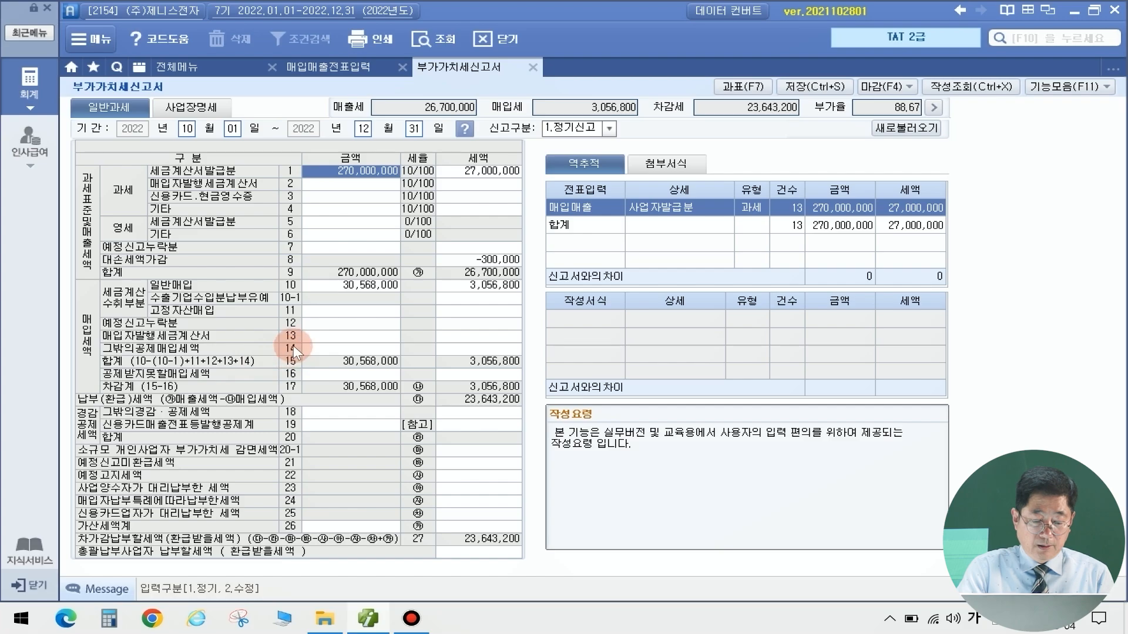
left_click(473, 260)
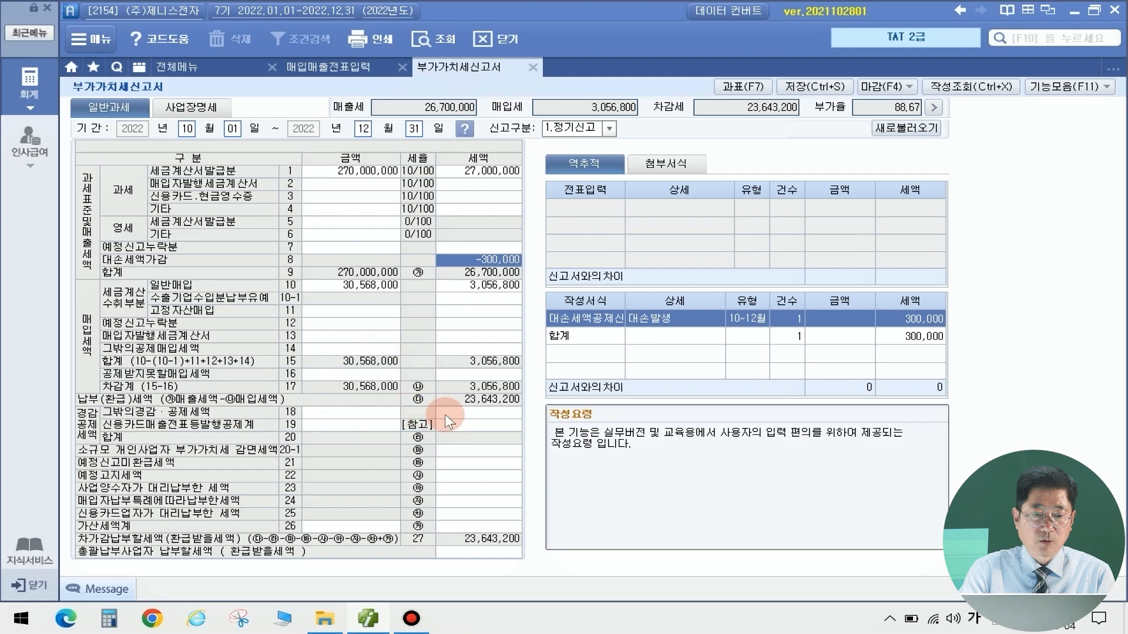
left_click(477, 414)
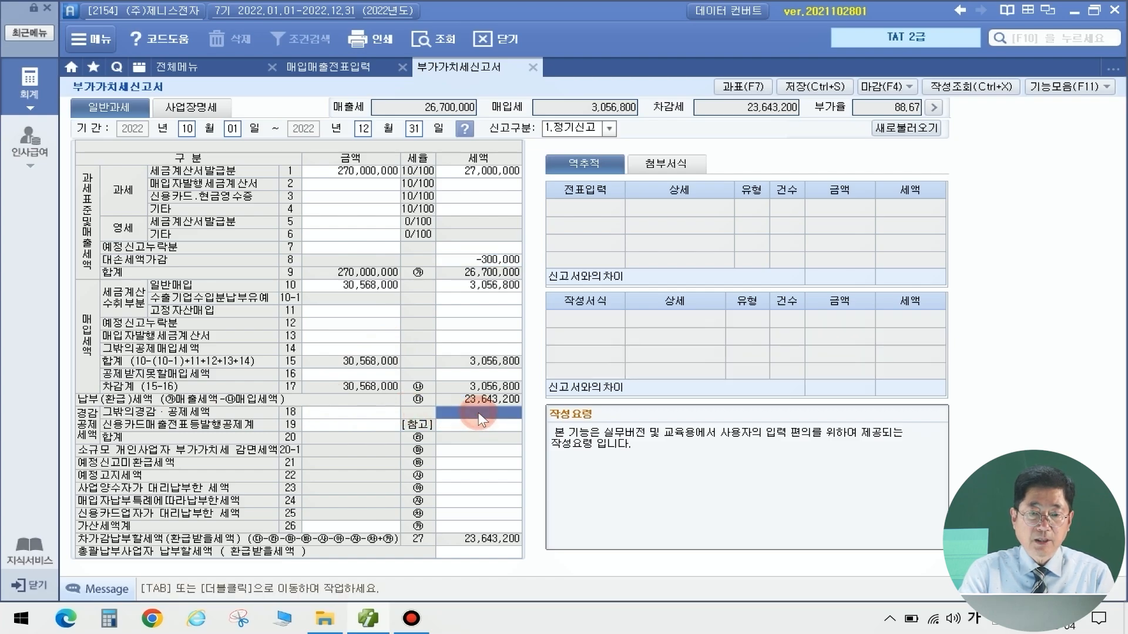
Enter a 10,000 electronic-filing tax credit on row 54, lowering Oct–Dec payable VAT to 23,633,200
double_click(478, 412)
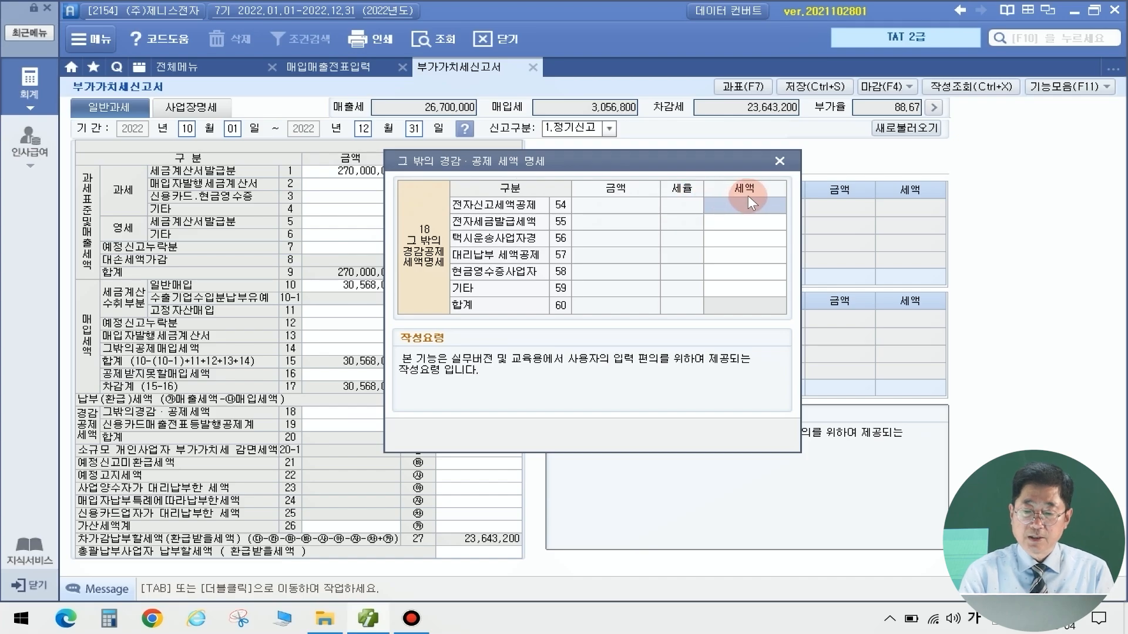
type("100000")
key("Return")
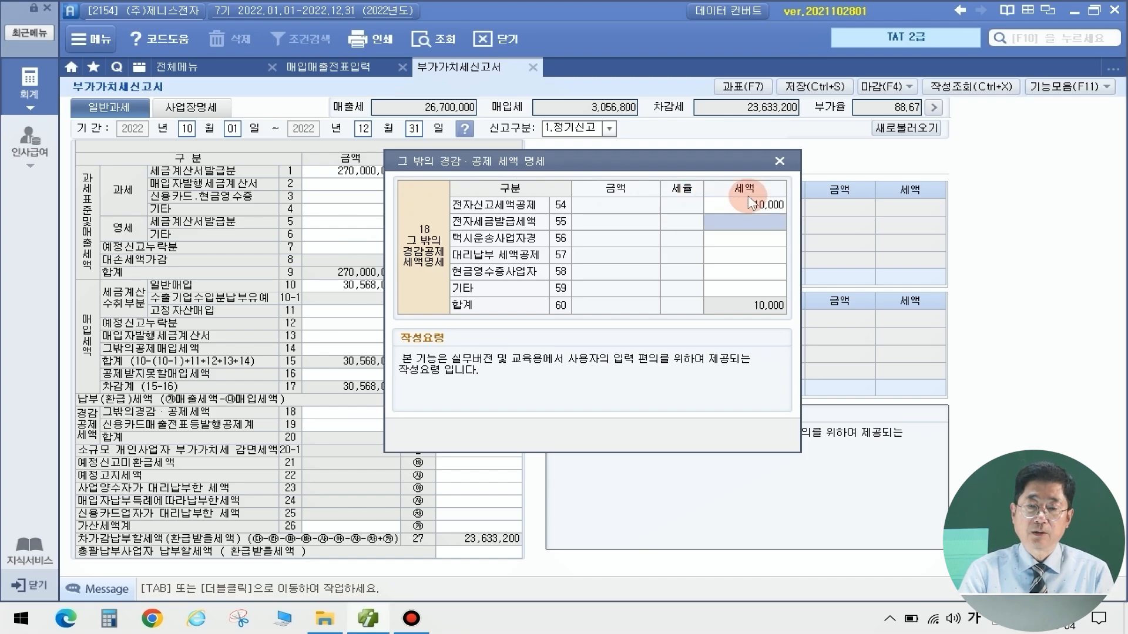
left_click(779, 161)
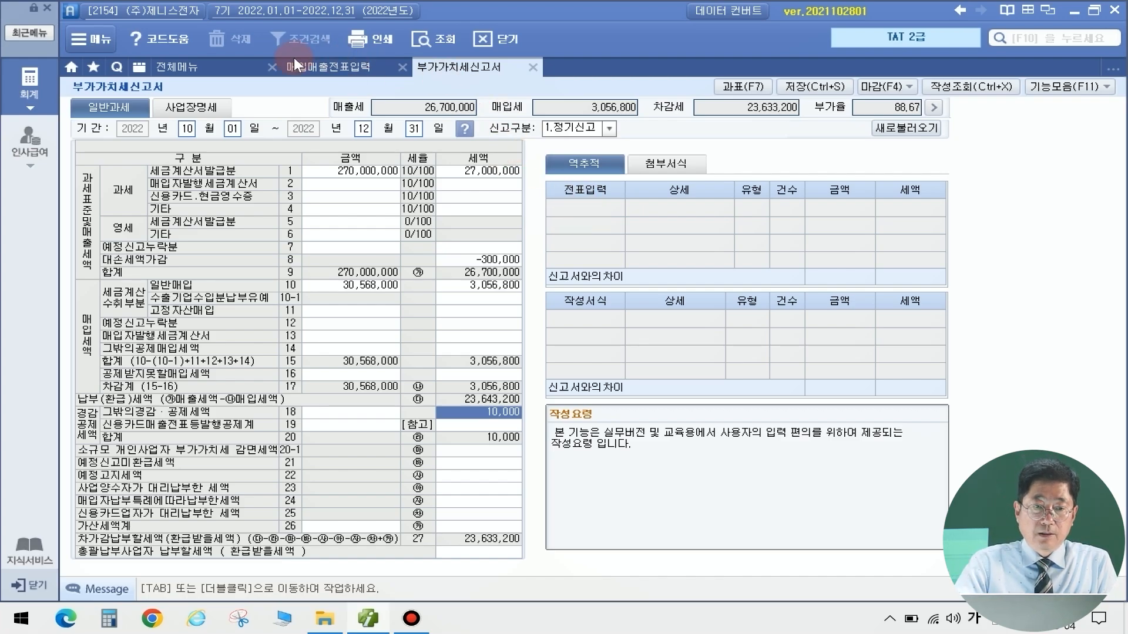
left_click(236, 70)
Start a new general journal voucher dated December 20
left_click(330, 141)
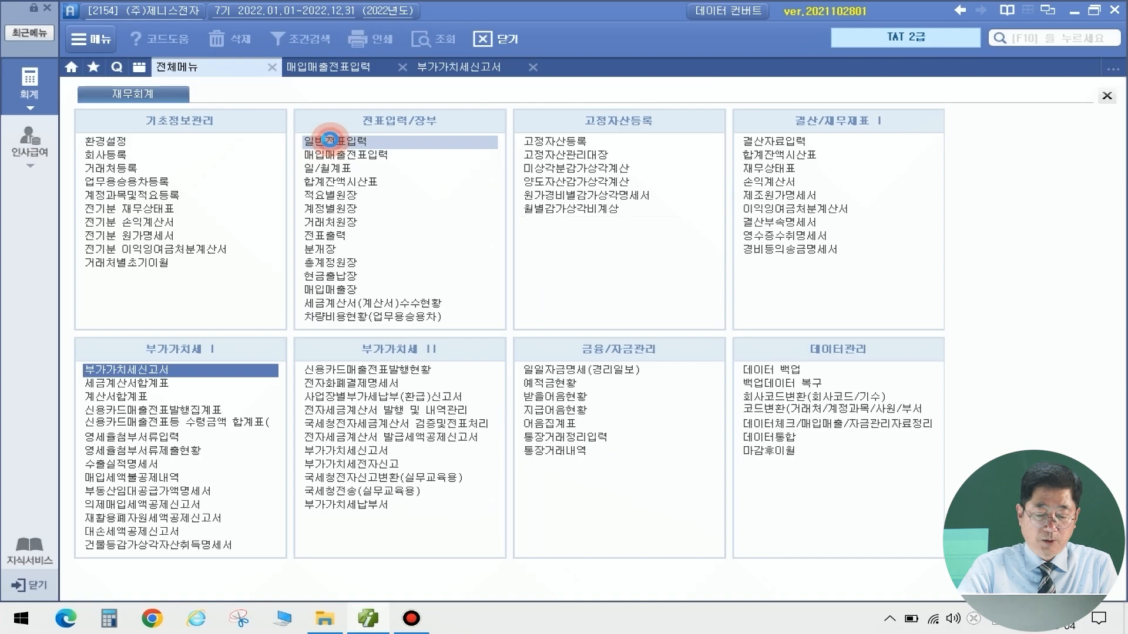
left_click(250, 120)
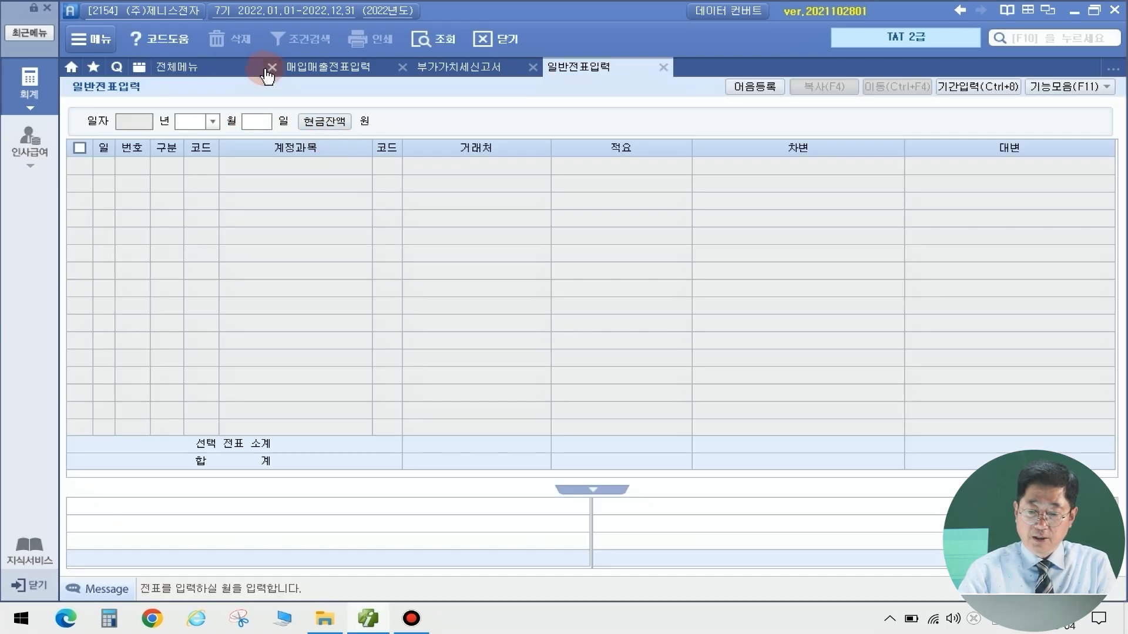
type("12")
key("Return")
type("20")
key("Return")
Debit 109 대손충당금 for 1,000,000 on the first line
type("3")
key("Return")
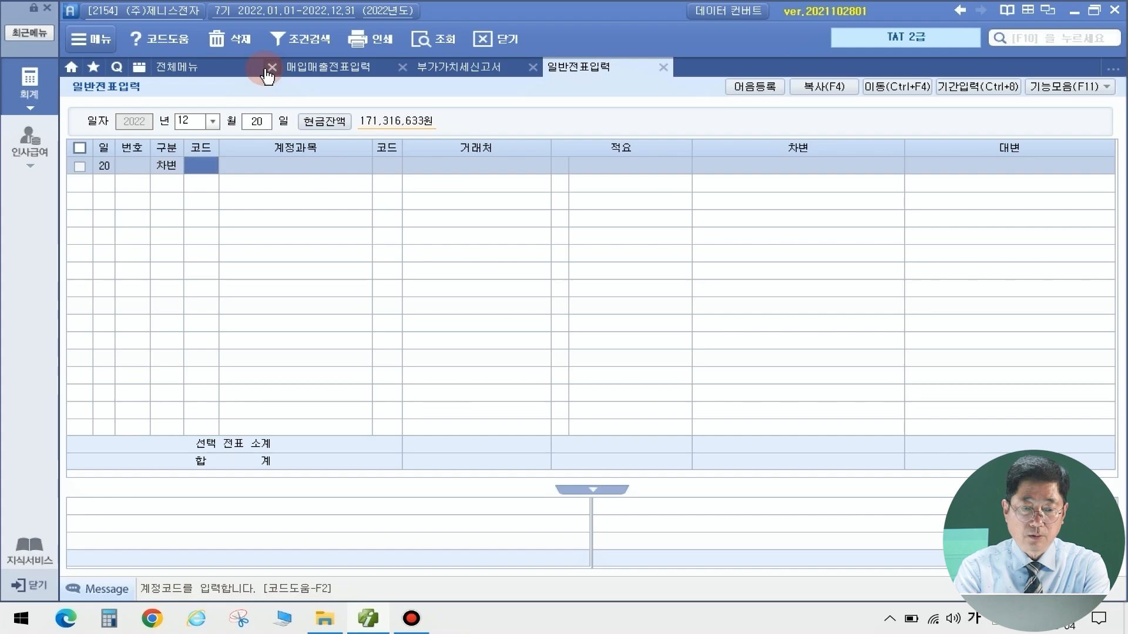
type("대손")
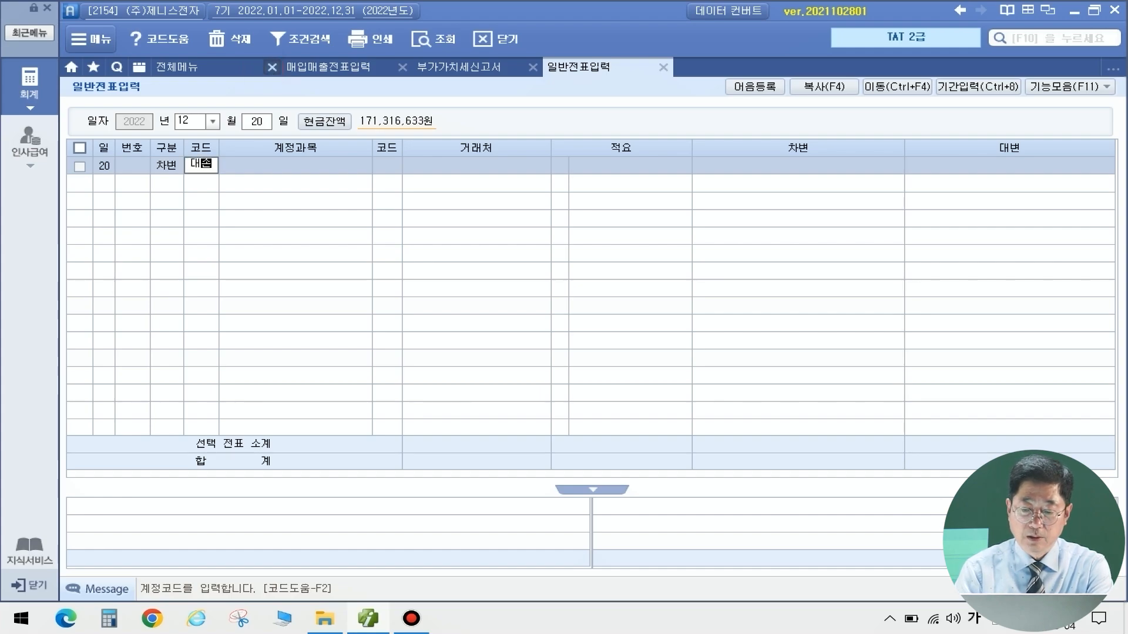
key("Return")
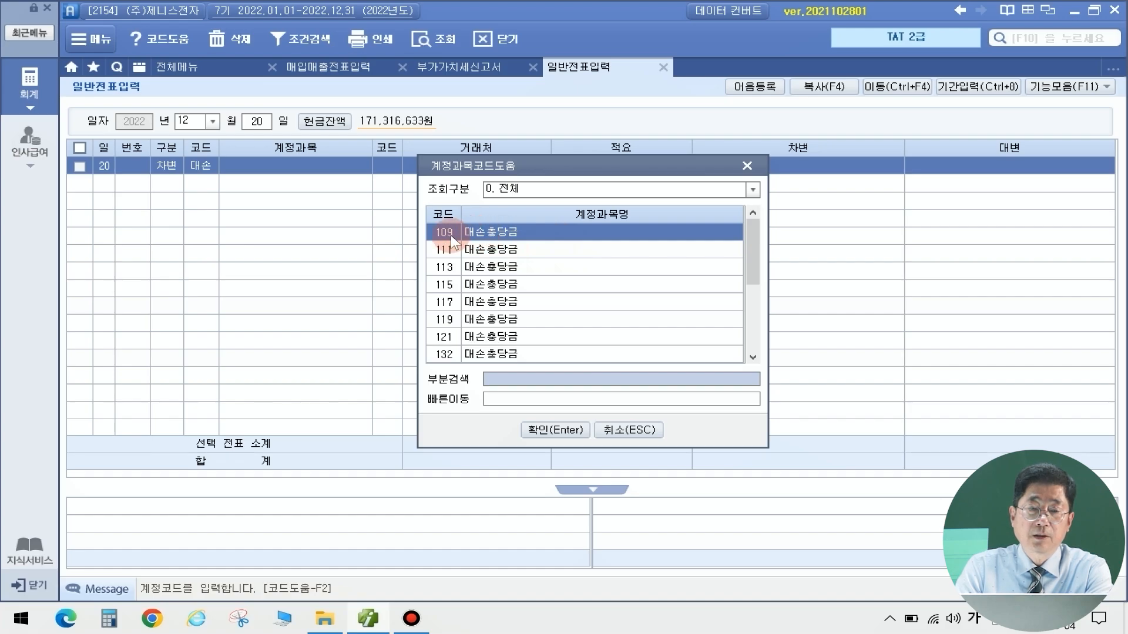
left_click(552, 431)
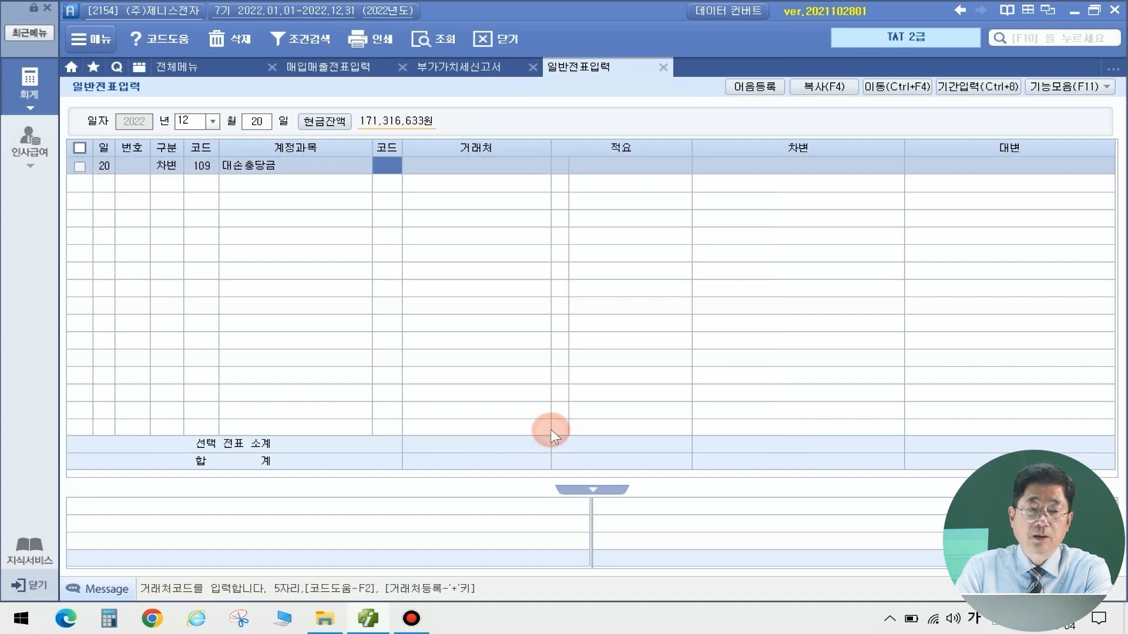
key("Return")
key("Return")
key("Return")
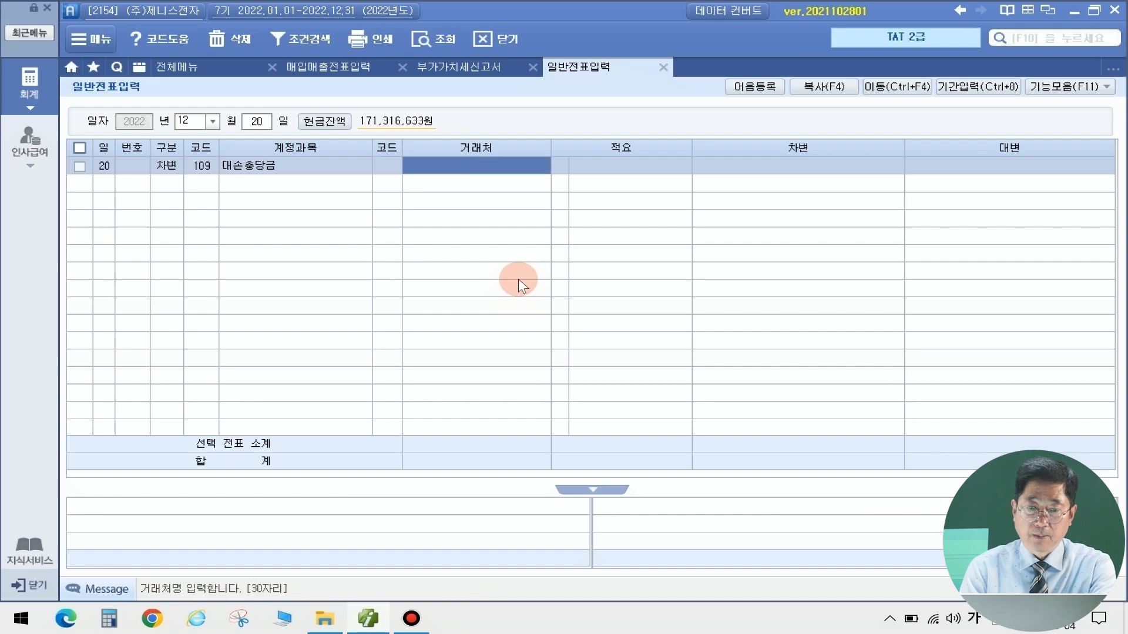
type("1")
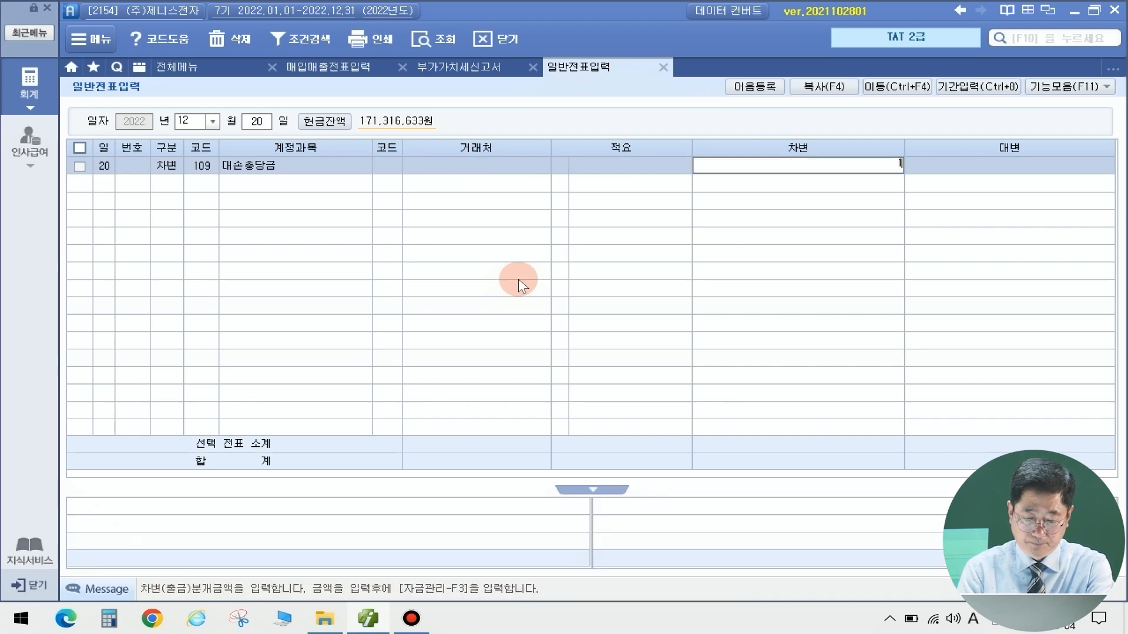
type(",000,000")
key("Return")
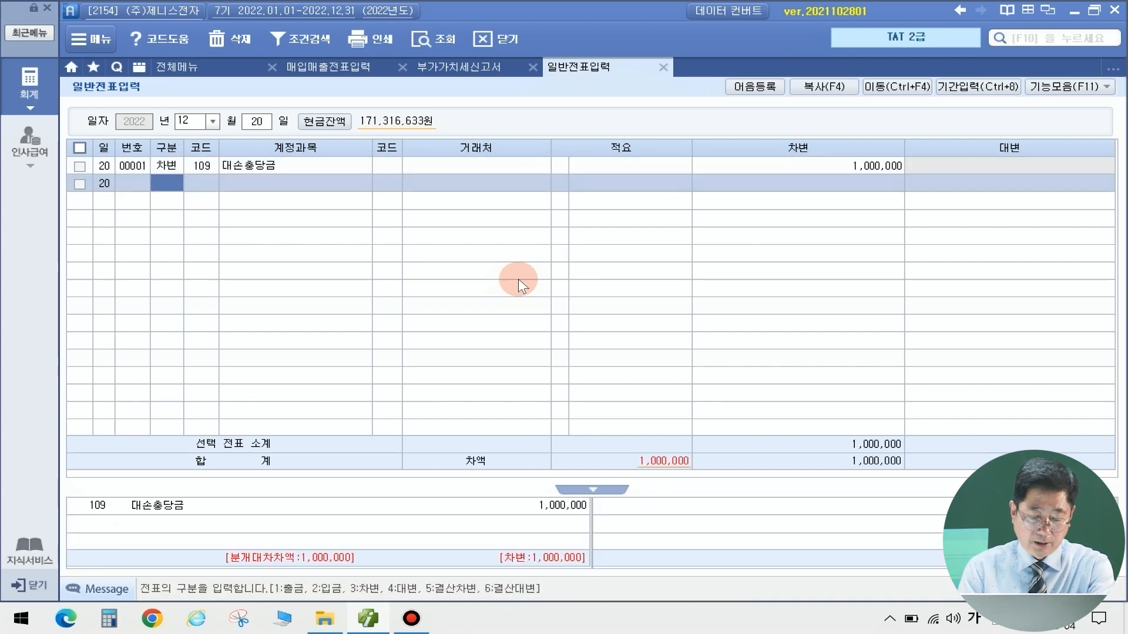
Debit 835 대손상각비 for 2,000,000 on the second line
type("3")
key("Return")
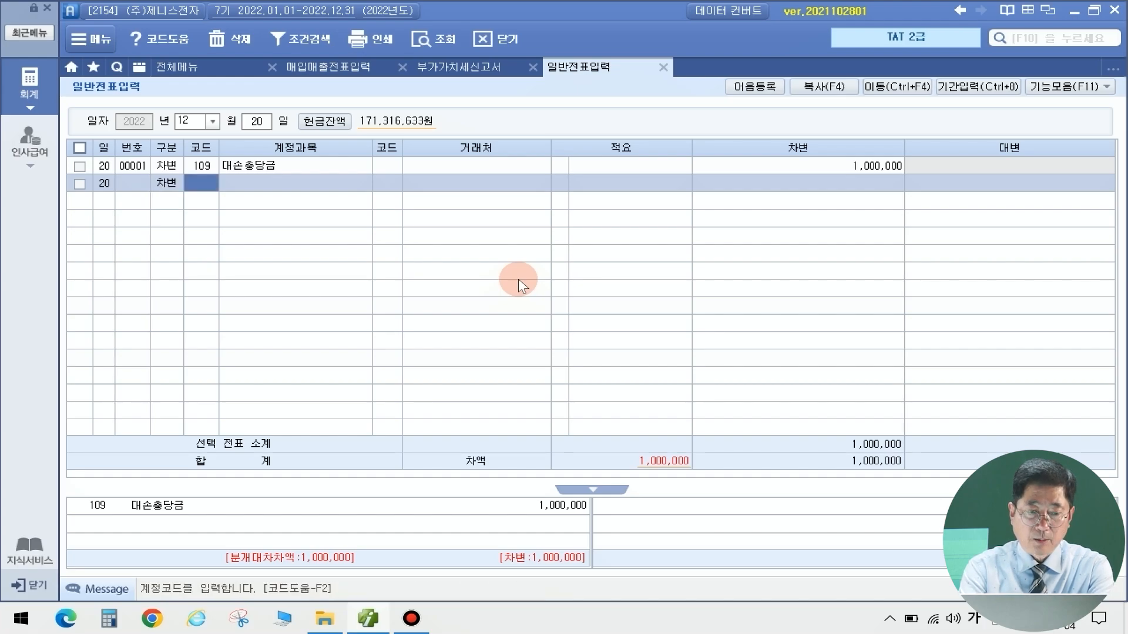
type("대손")
key("Return")
key("Down")
key("Down")
key("Up")
key("Up")
key("Return")
key("Return")
key("Return")
key("Return")
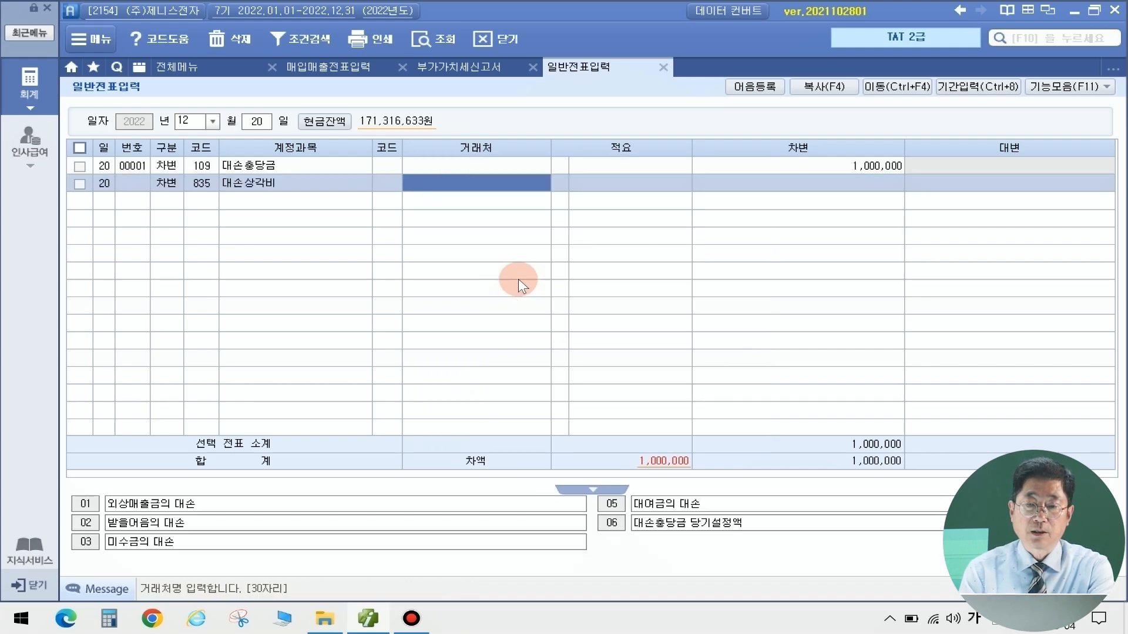
type("2000000")
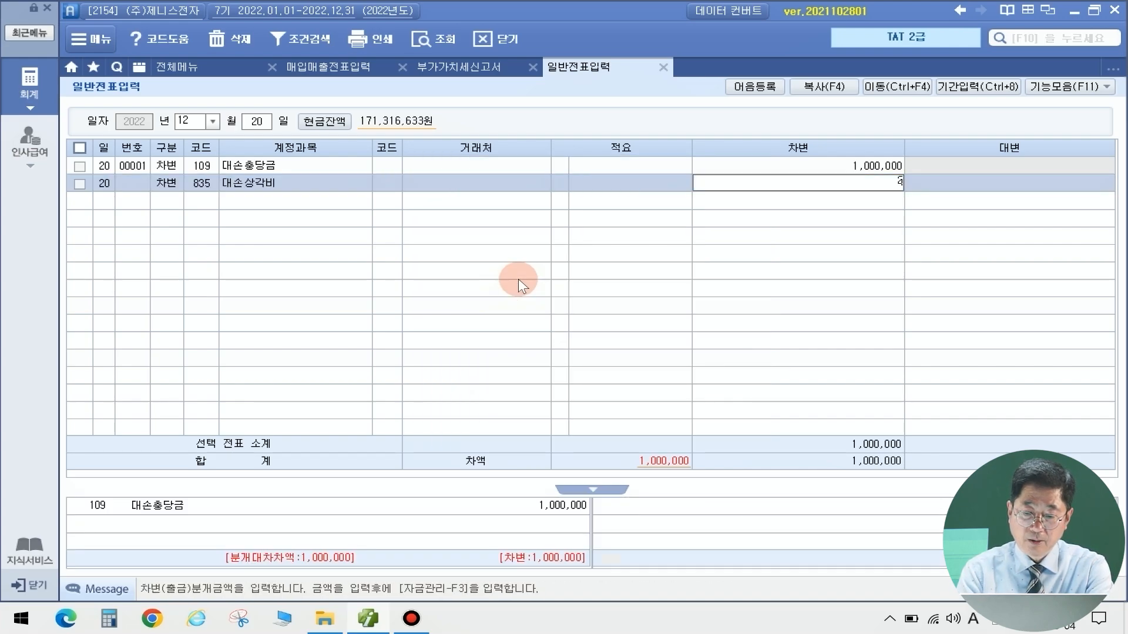
key("Return")
Debit 255 부가세예수금 for 300,000 on the third line
type("3")
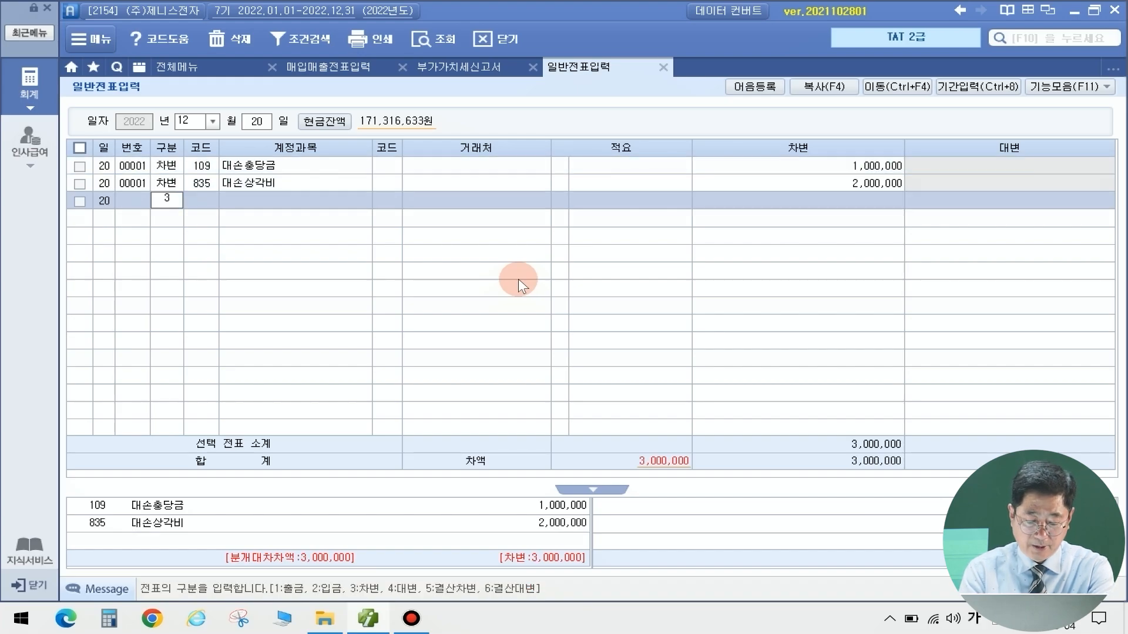
key("Return")
type("부가")
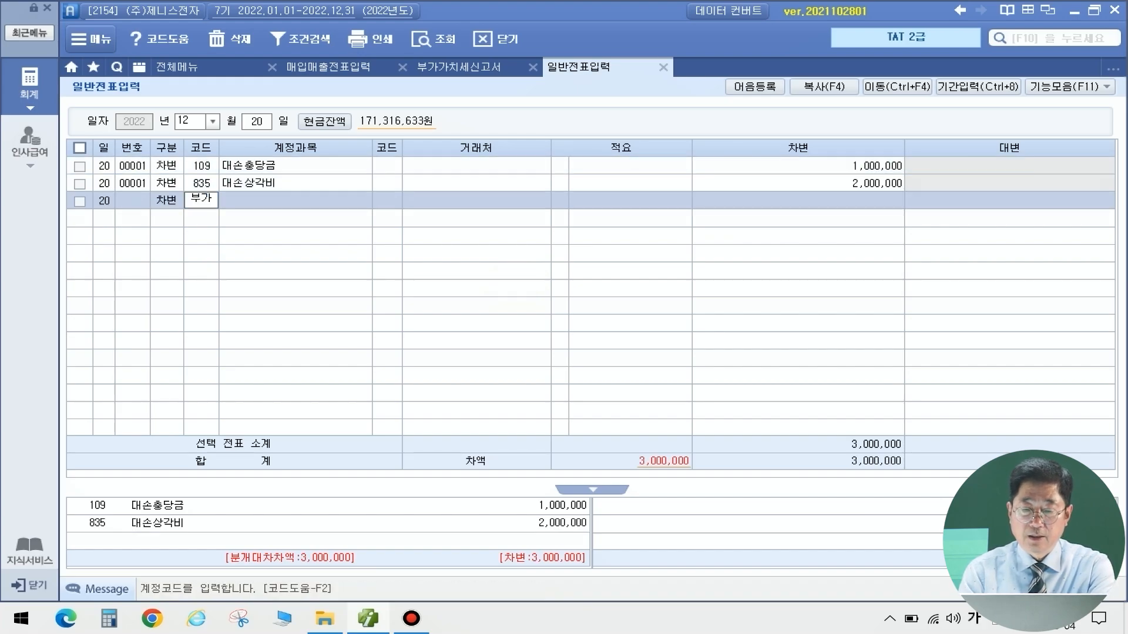
key("Return")
key("Down")
key("Return")
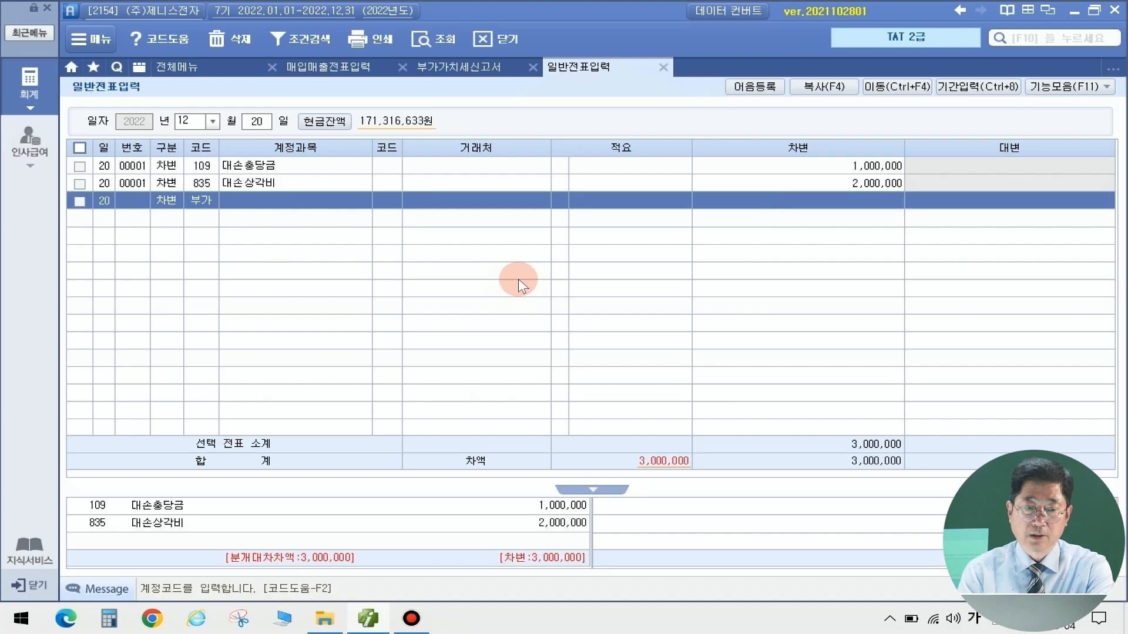
key("Return")
key("Return")
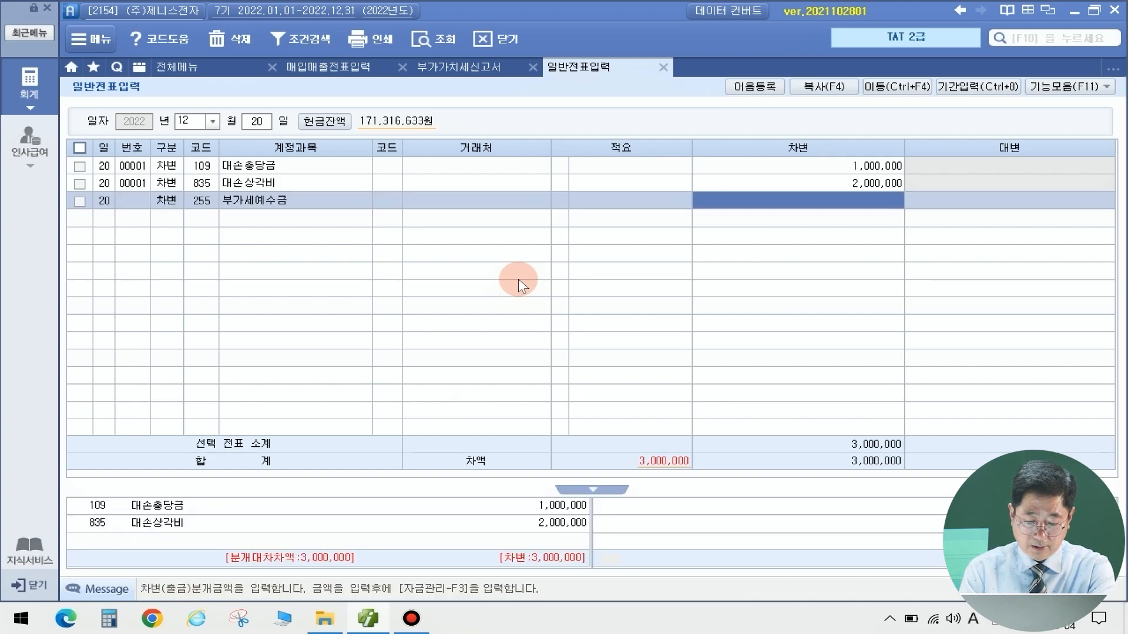
type("300,000")
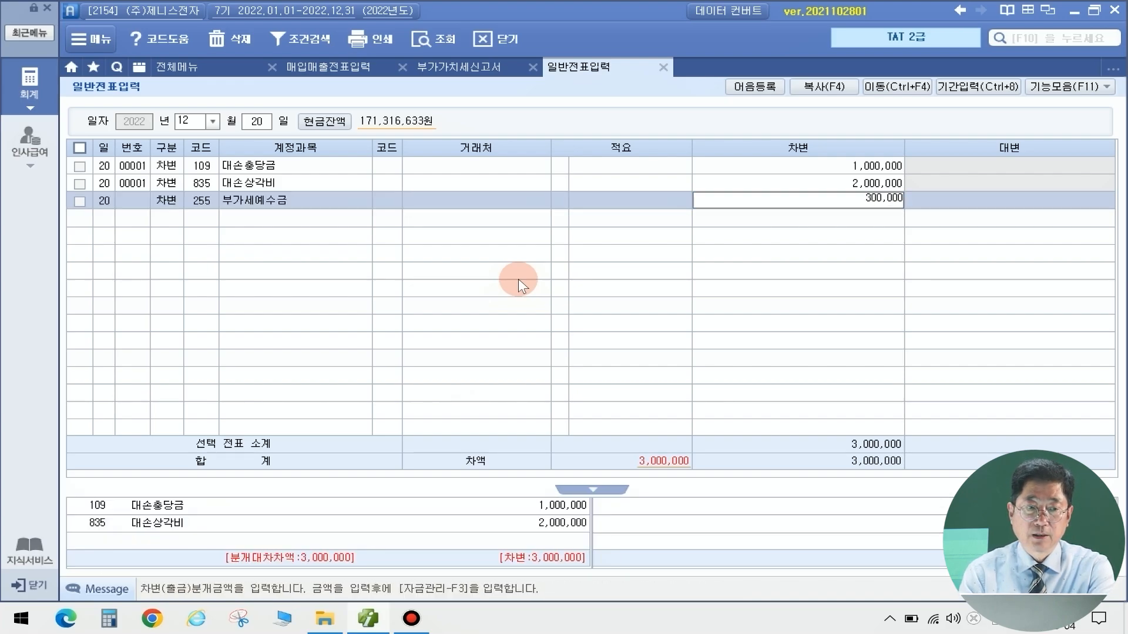
key("Return")
Credit 108 외상매출금 3,300,000 with partner 삼송물산, balancing the voucher
type("4")
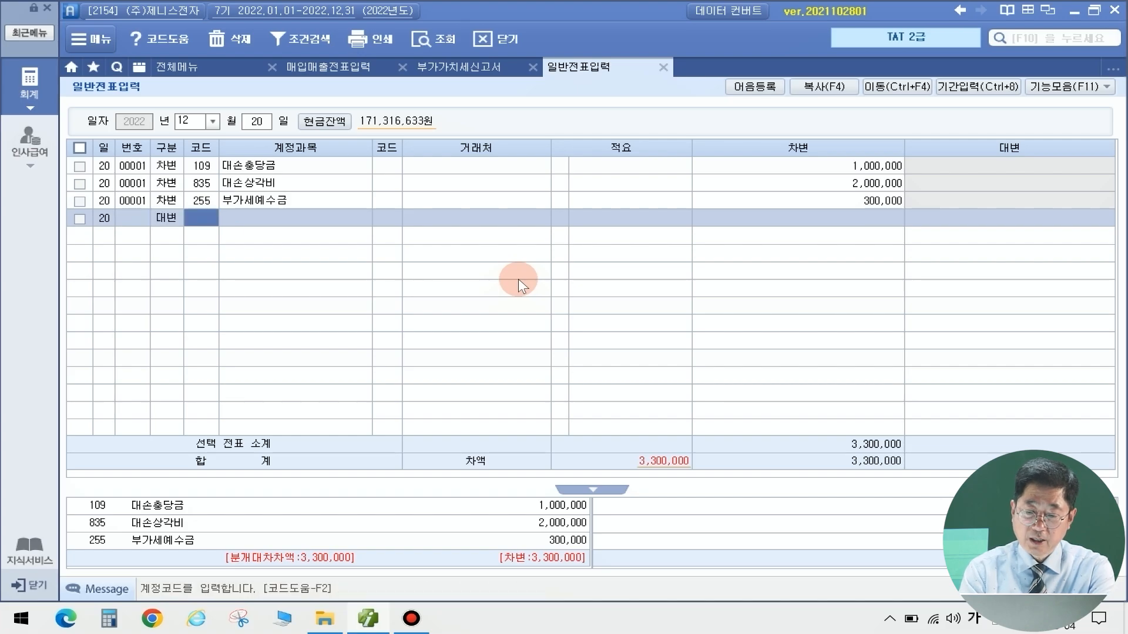
type("108")
key("Return")
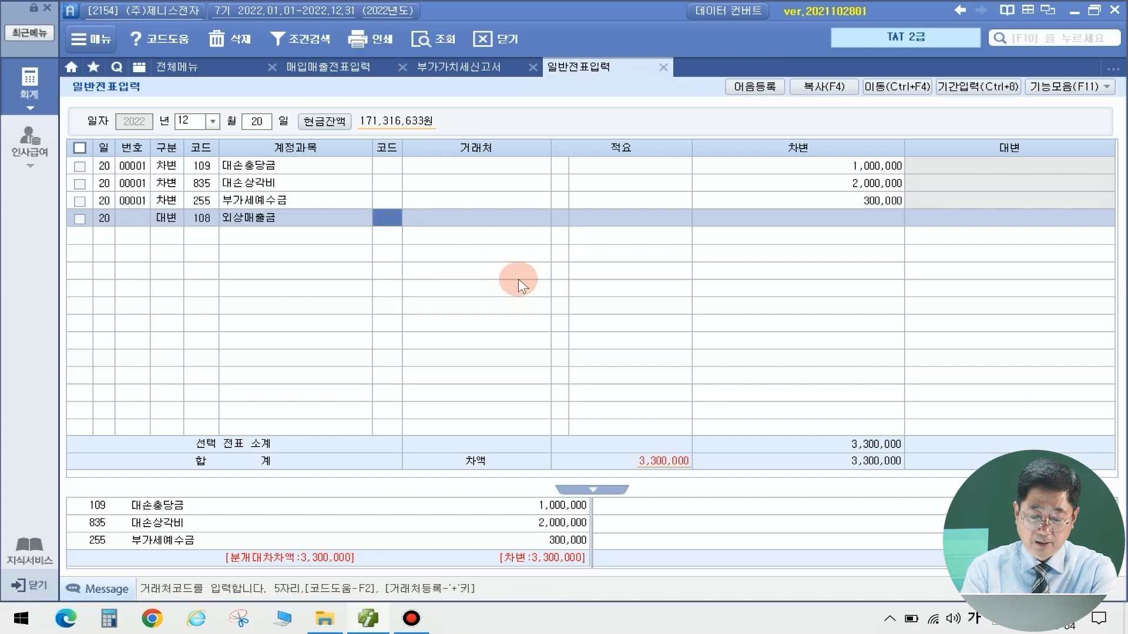
type("삼성")
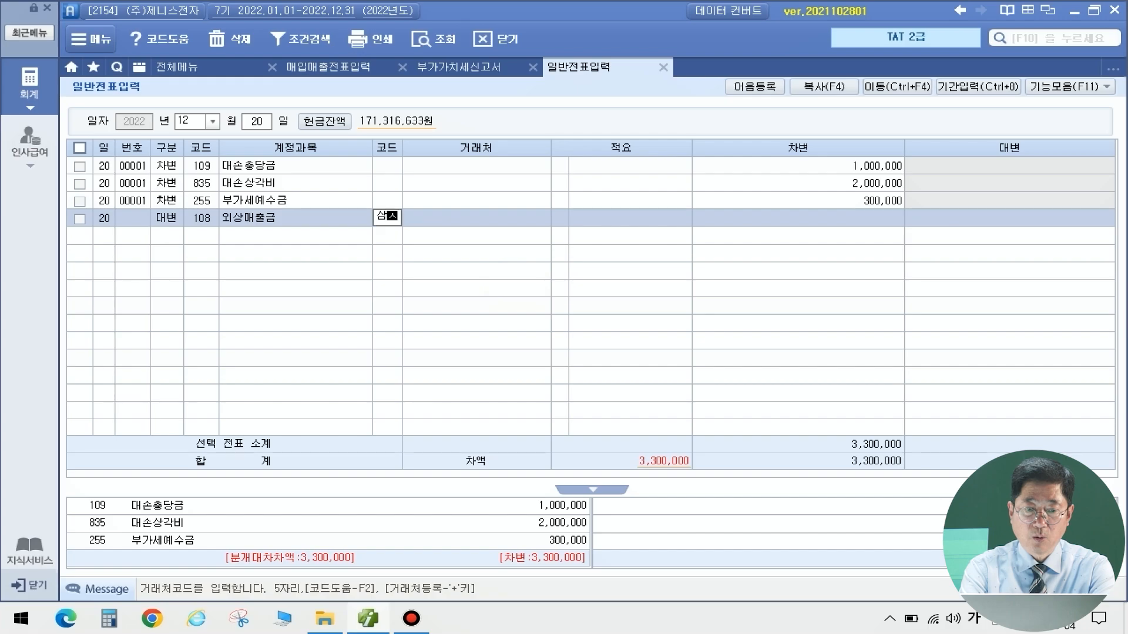
key("Return")
key("Return")
key("Return")
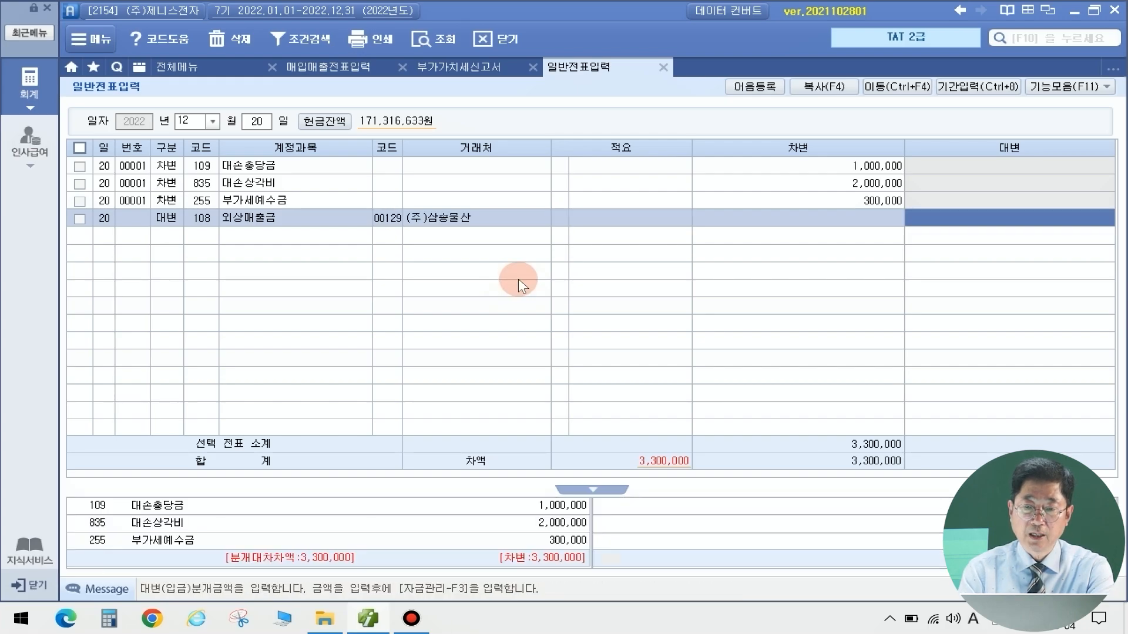
type("3,300,000")
key("Return")
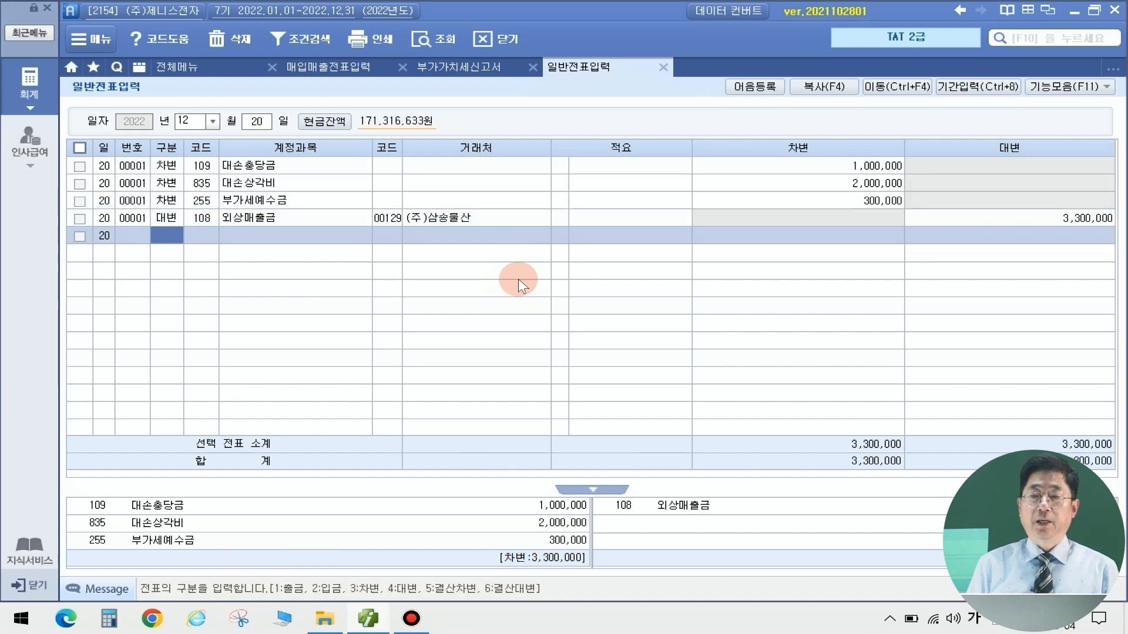